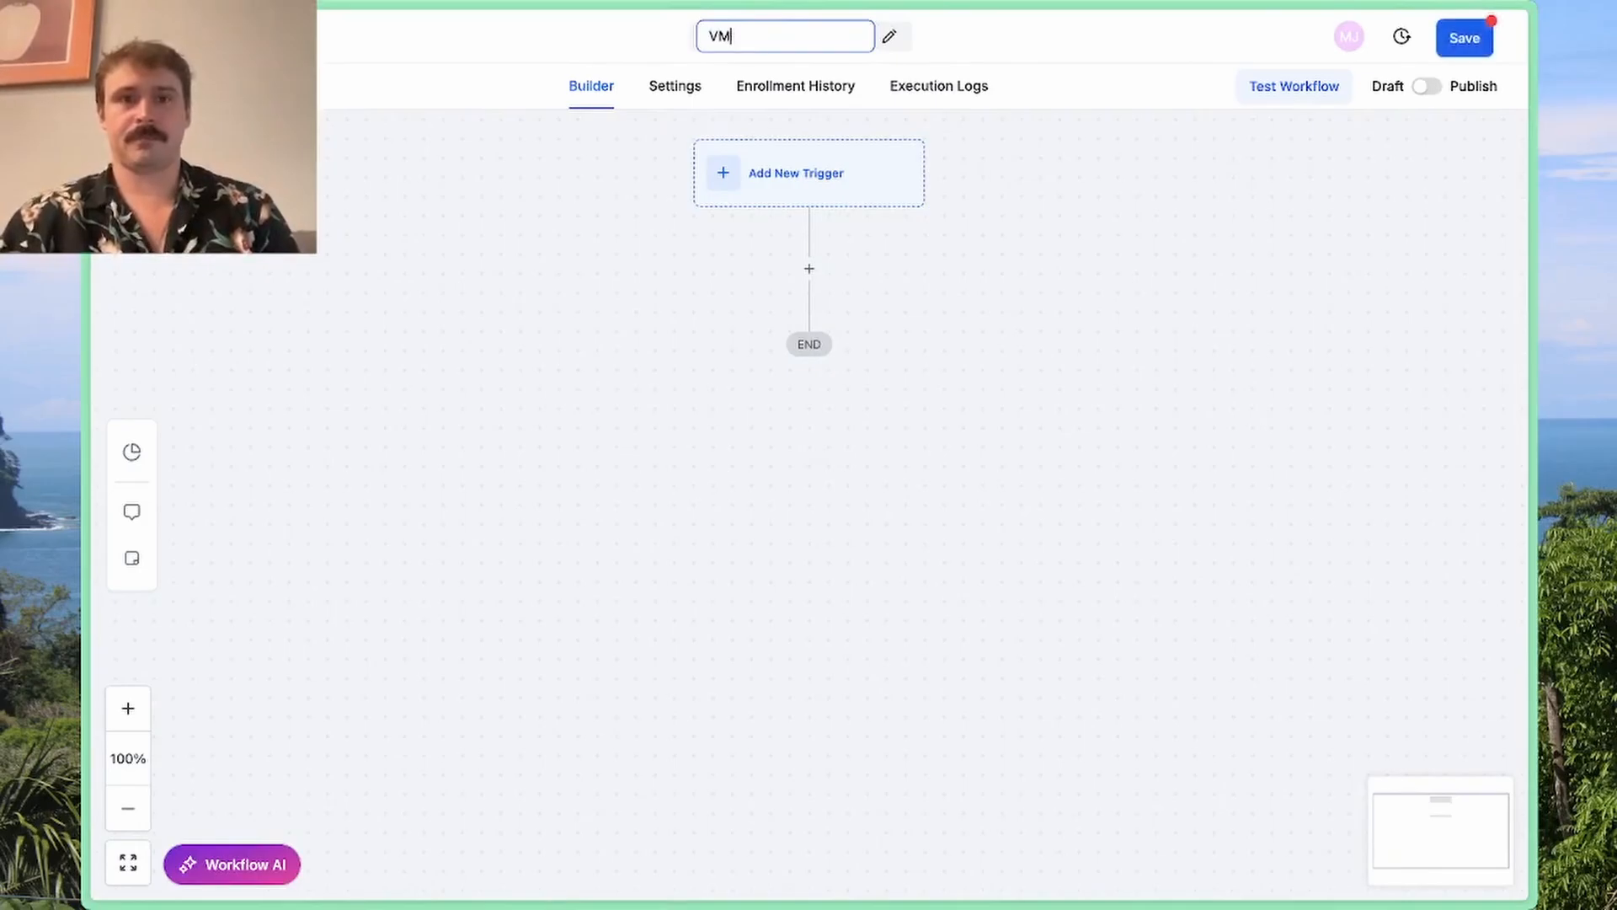
# Name the workflow VM Drop
pyautogui.write('Drop')
pyautogui.press('Return')
pyautogui.click(848, 197)
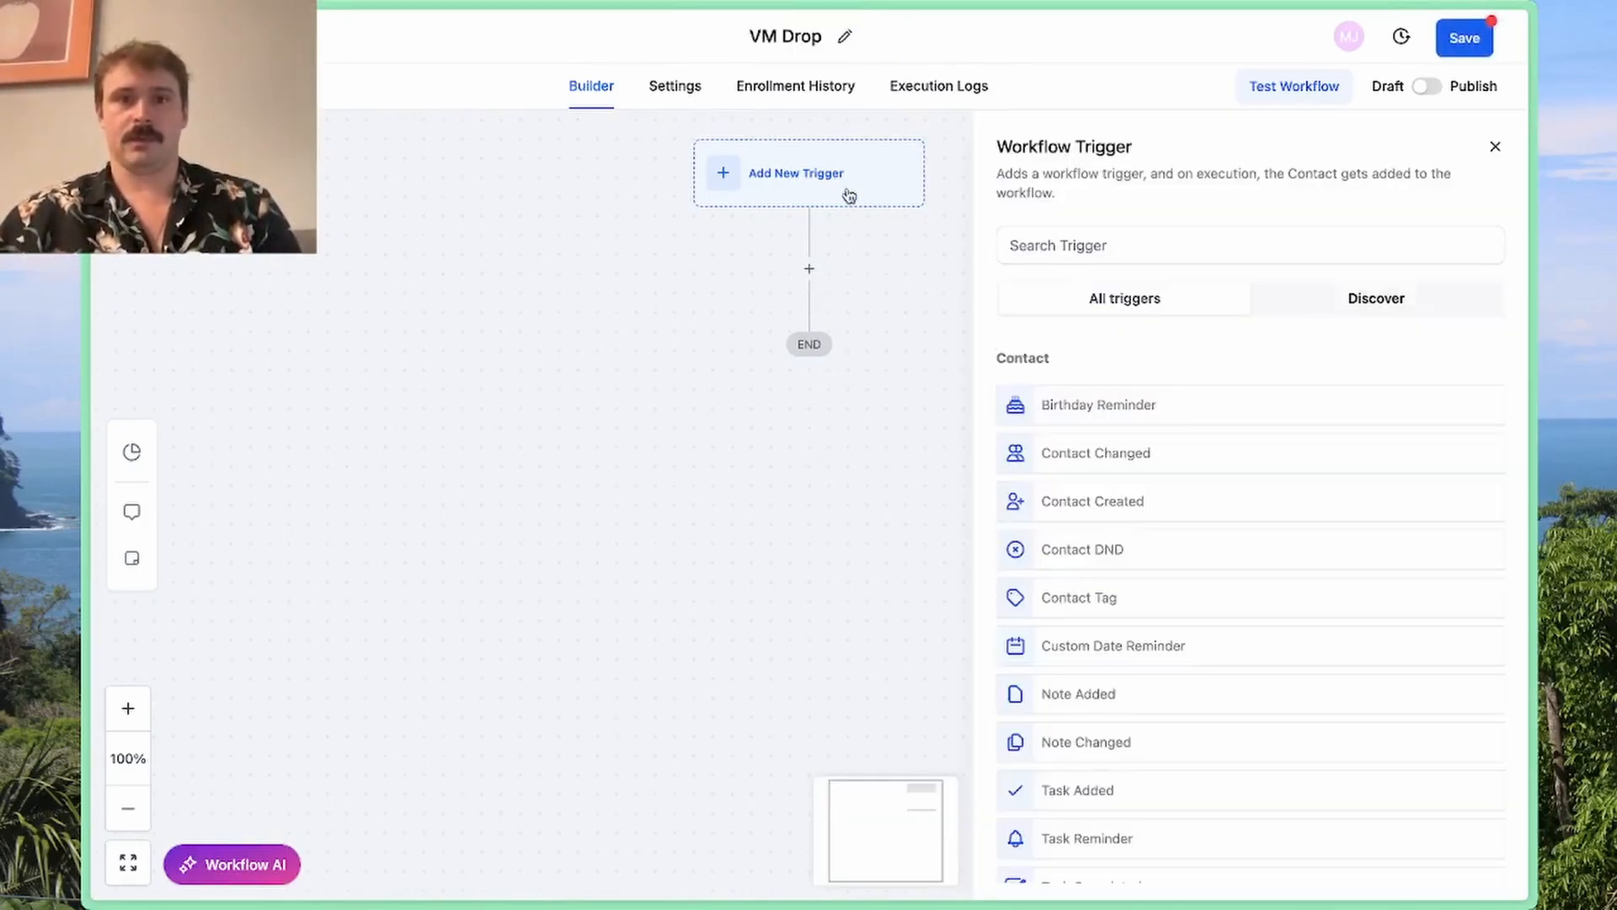
pyautogui.click(1495, 146)
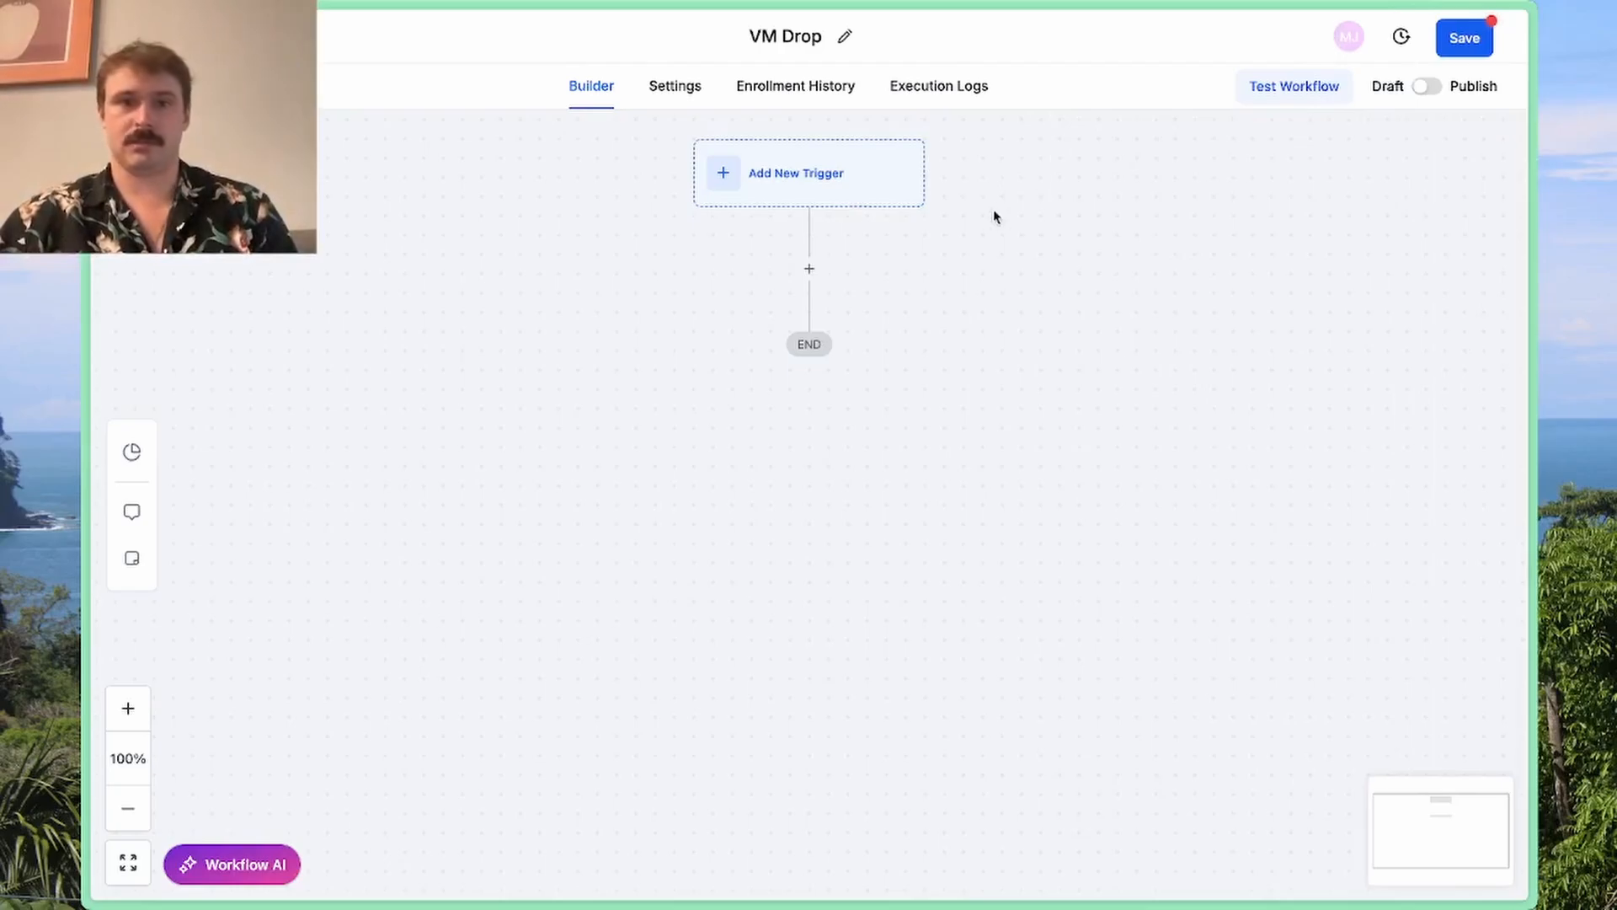
# Add a Drip action to the workflow with a batch size of 50 and a drip interval of 1 day
pyautogui.click(809, 269)
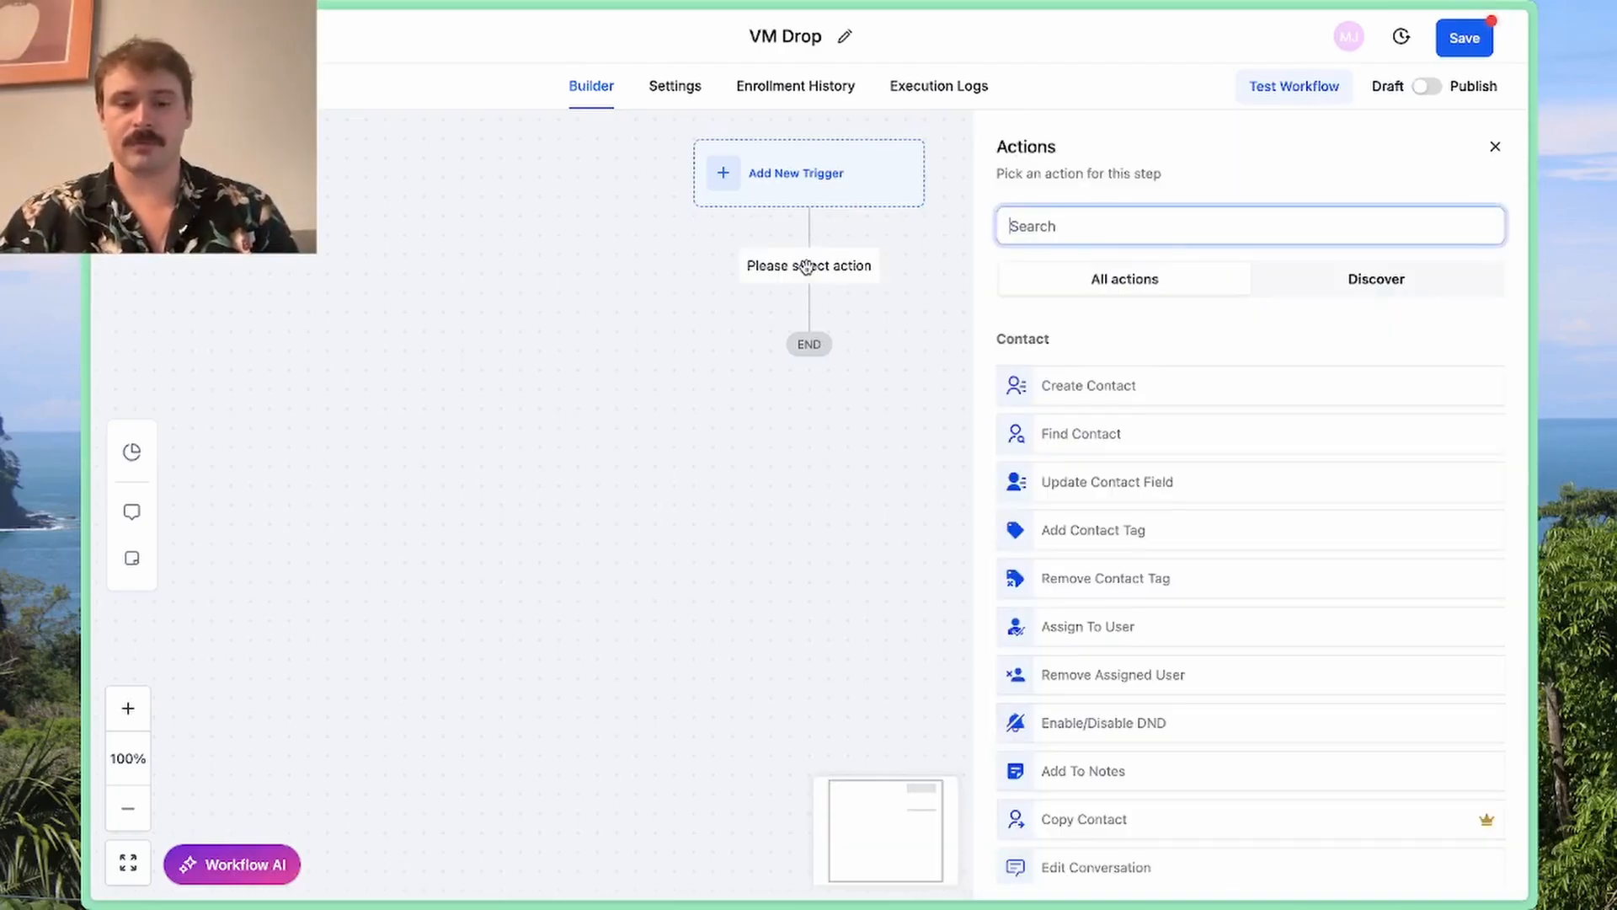
pyautogui.write('drip')
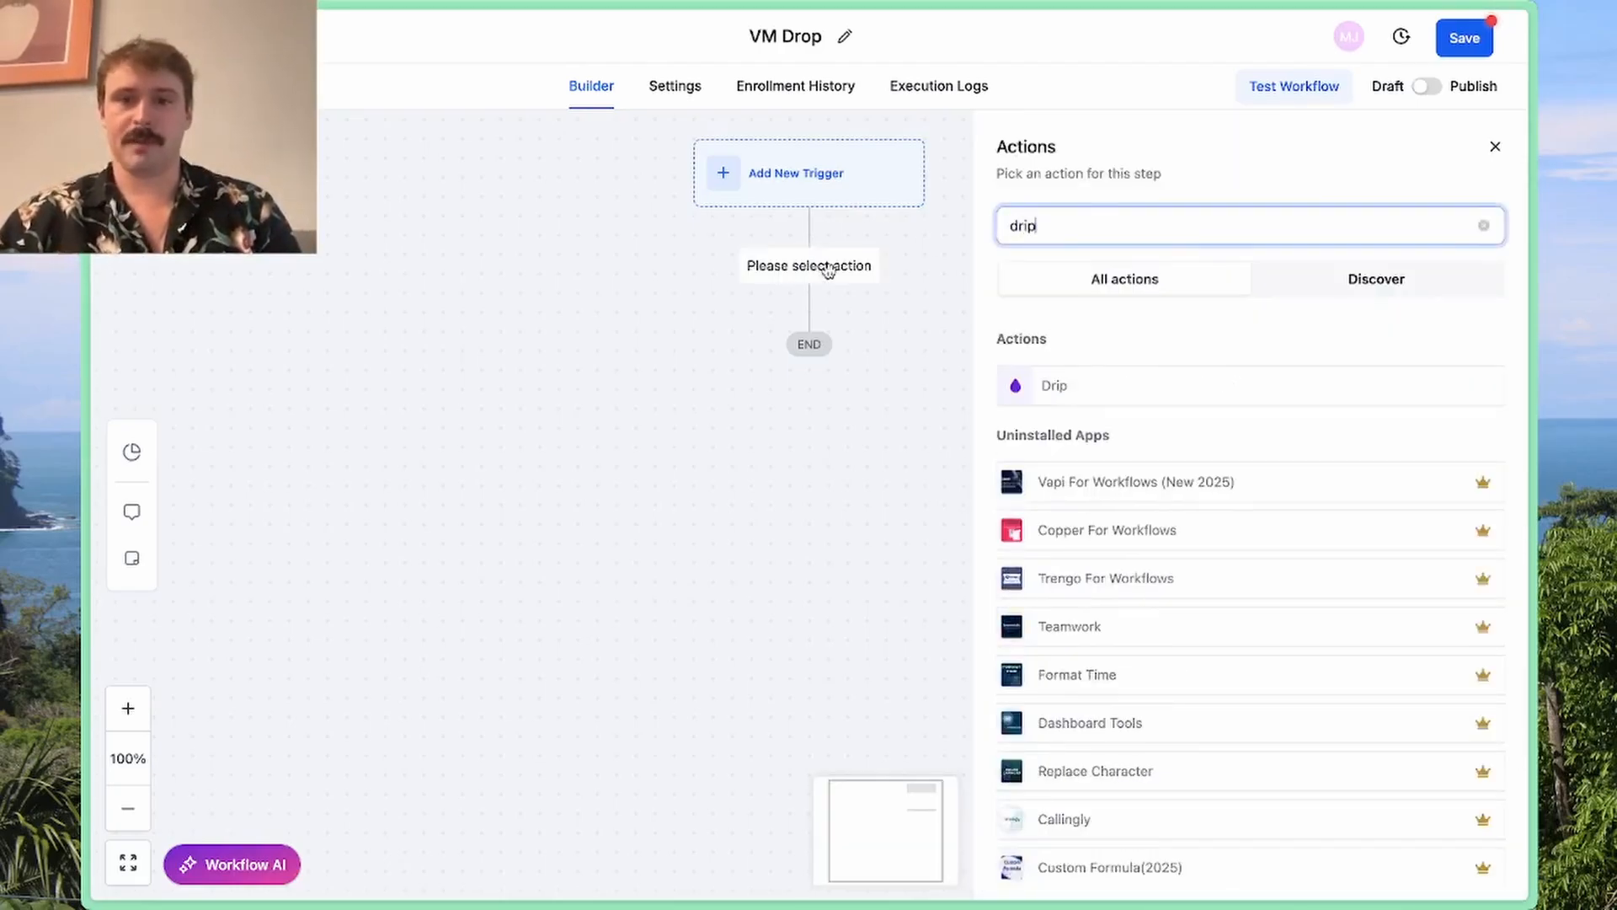
pyautogui.click(1150, 394)
pyautogui.click(1098, 360)
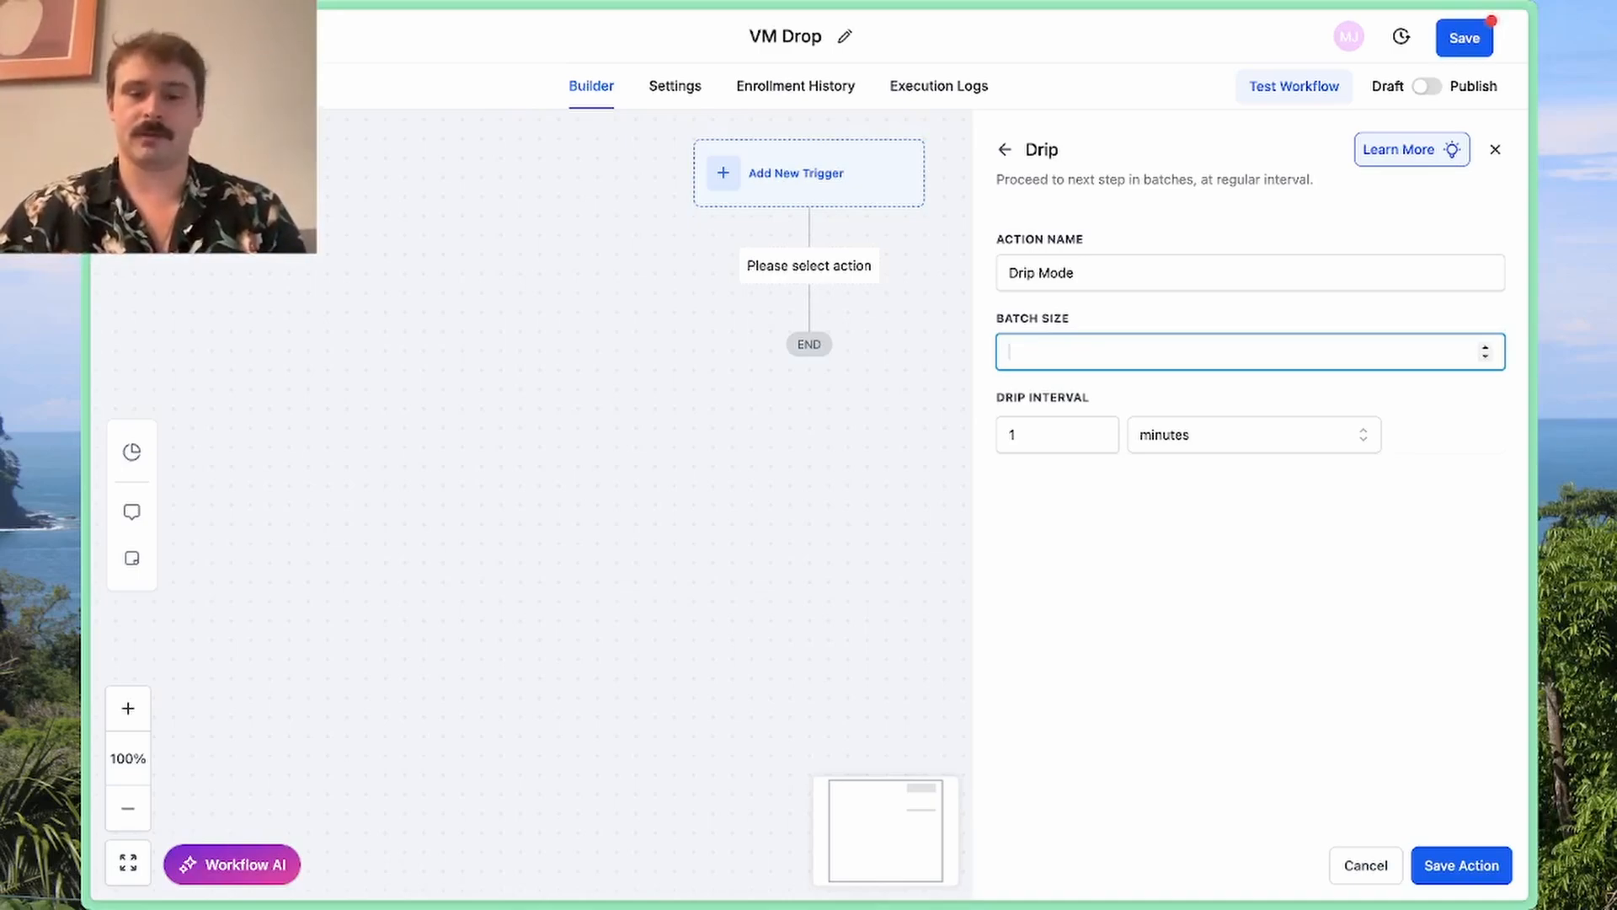
pyautogui.click(1147, 435)
pyautogui.click(1166, 545)
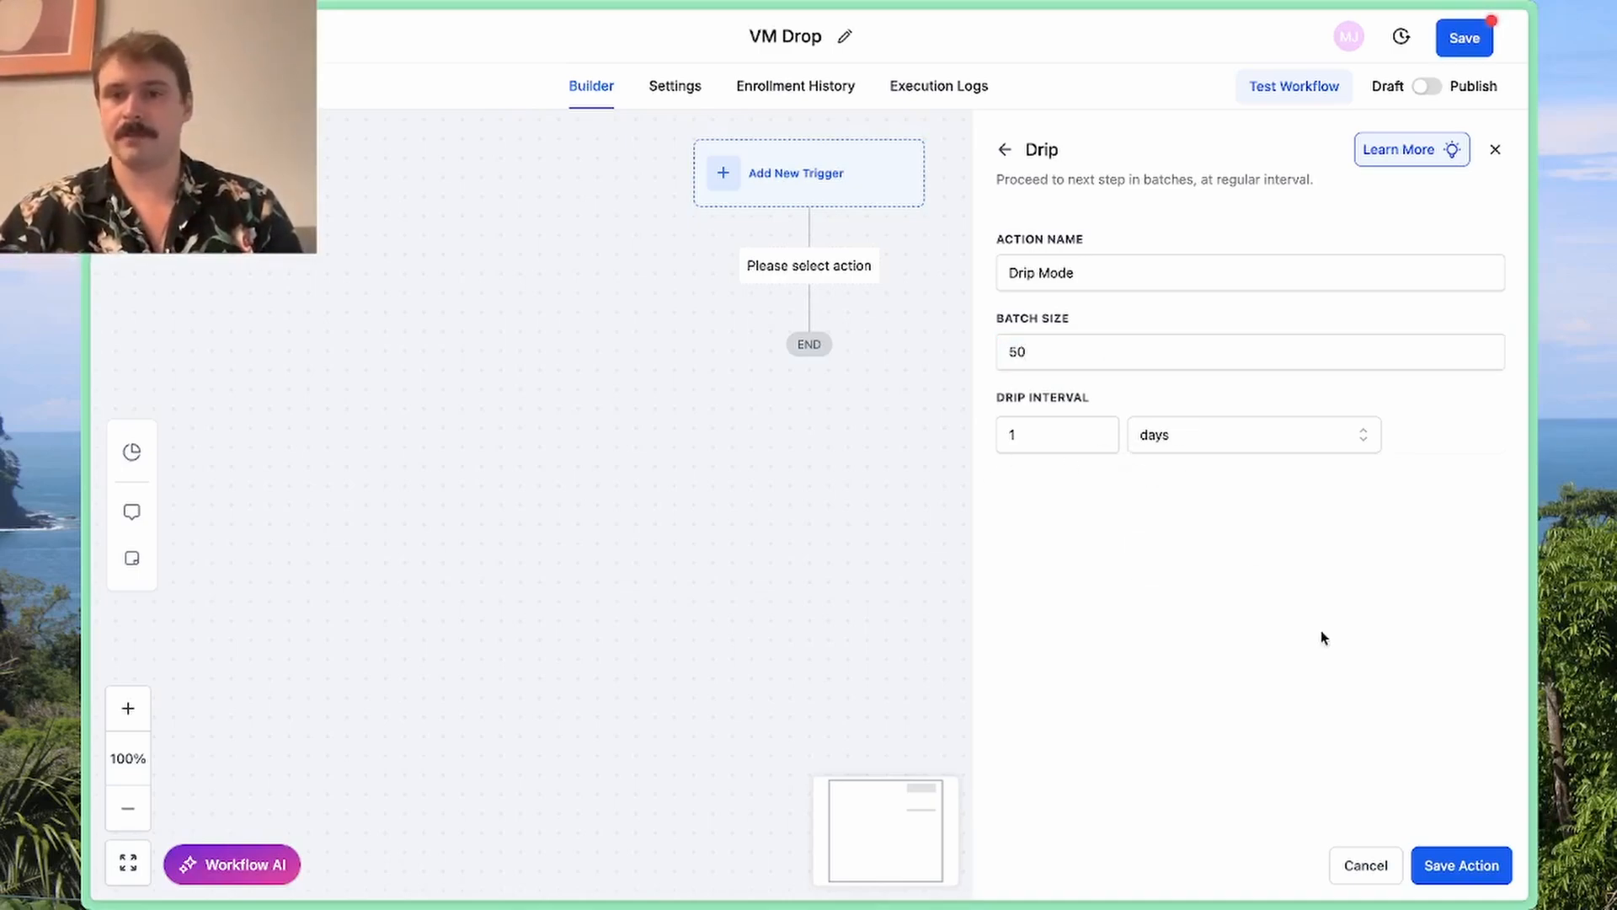
pyautogui.click(1462, 865)
# Rename the drip action to Drip Mode 50 per day and save it
pyautogui.click(782, 381)
pyautogui.click(1127, 266)
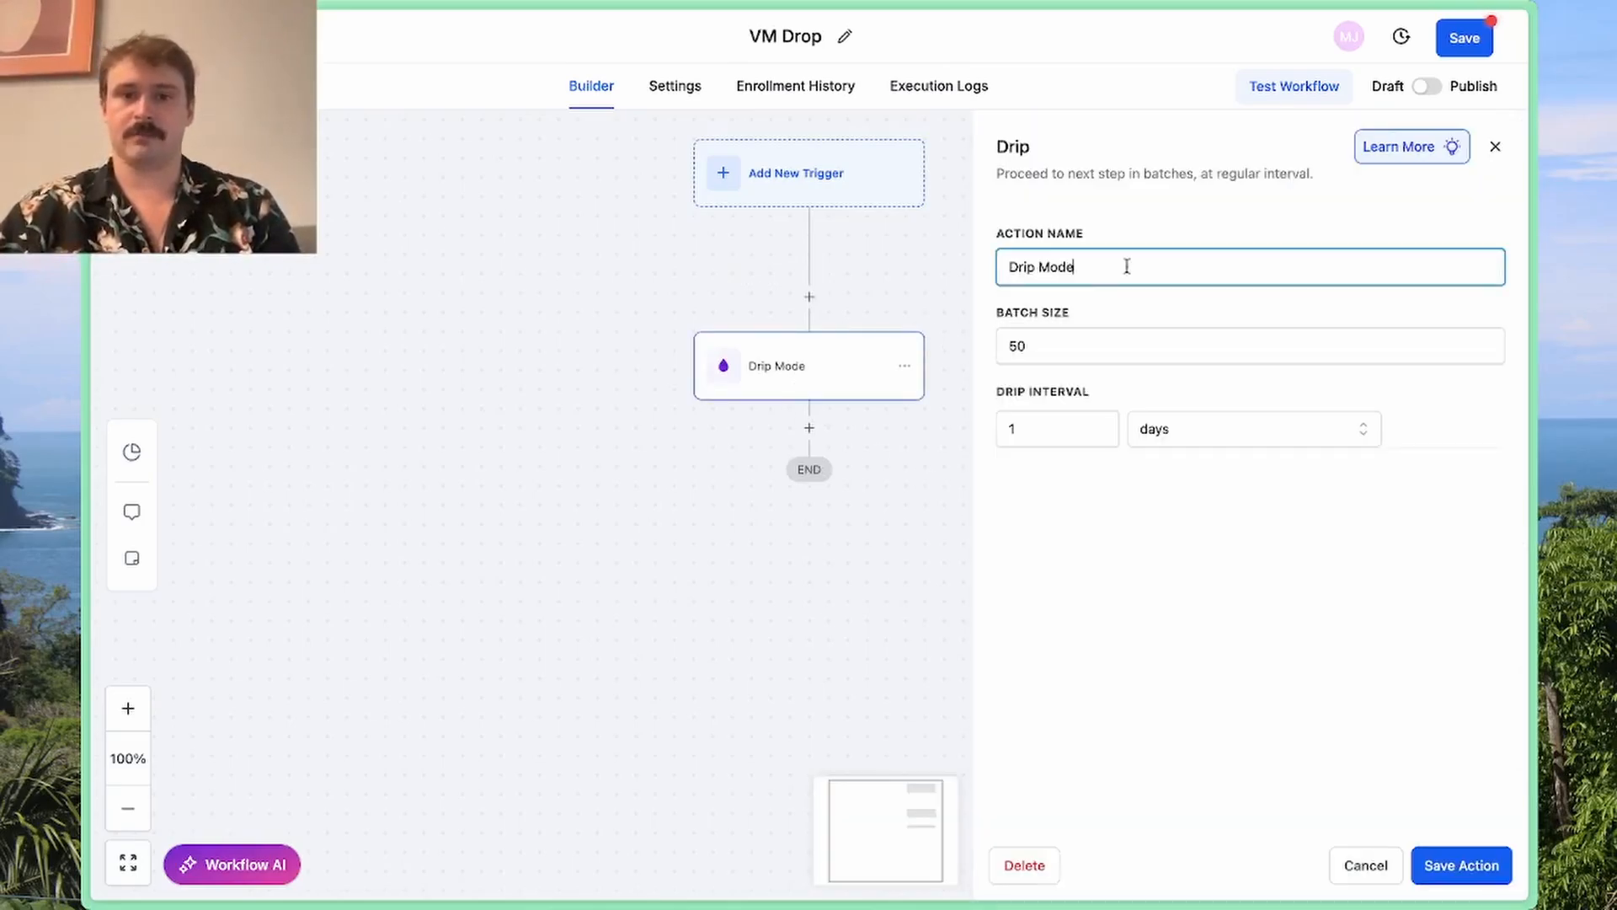
pyautogui.write('50 per')
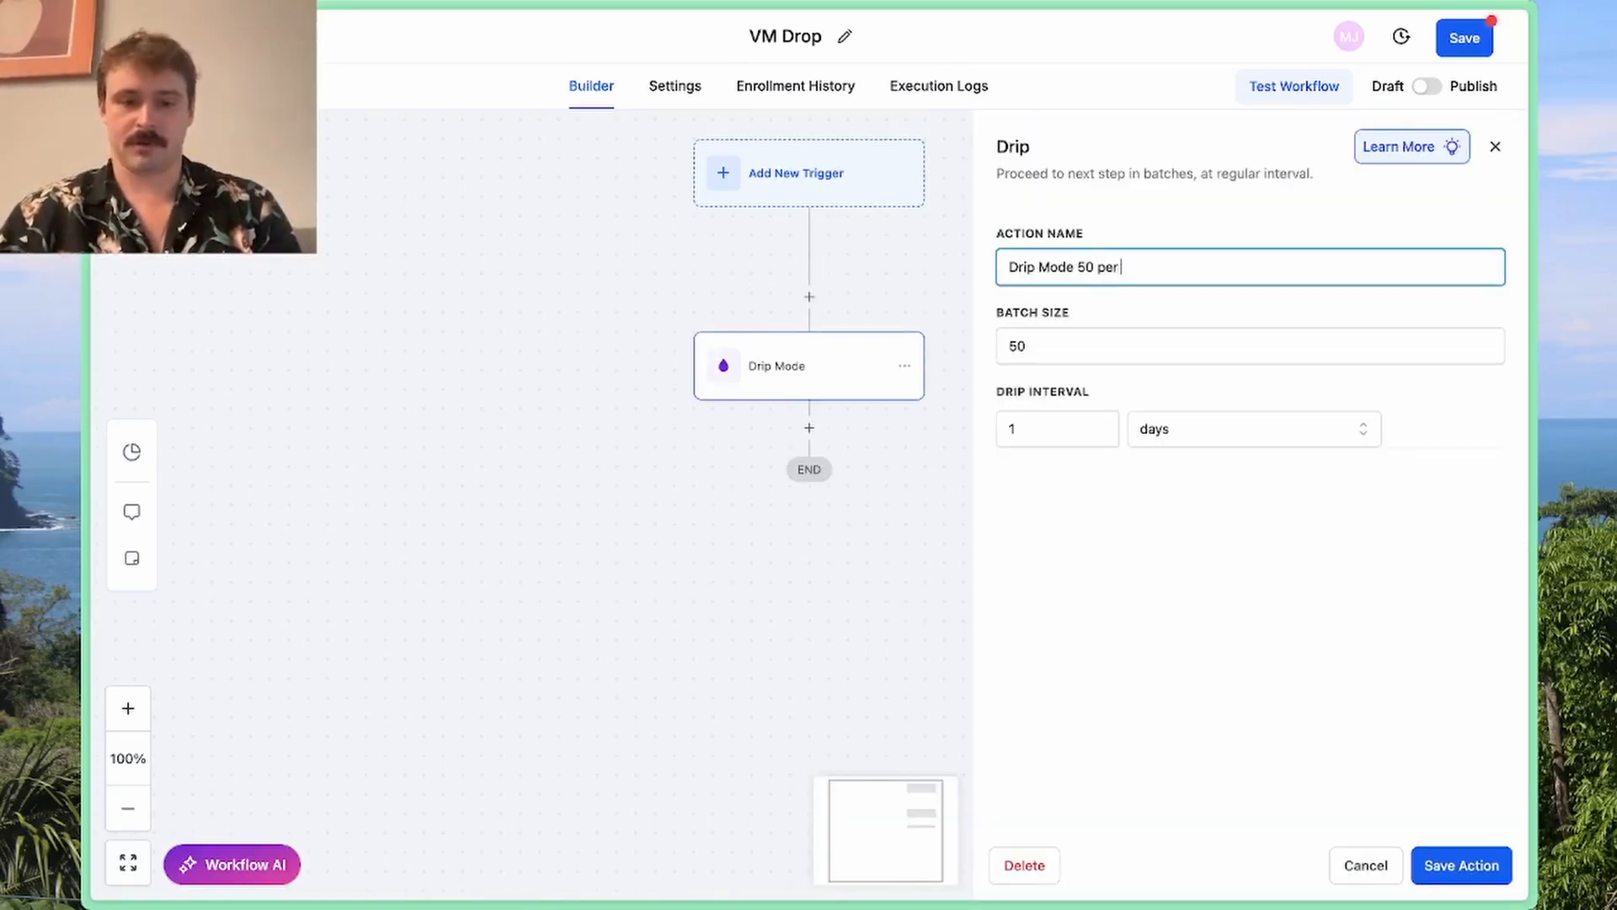
pyautogui.write(' day')
pyautogui.click(1461, 865)
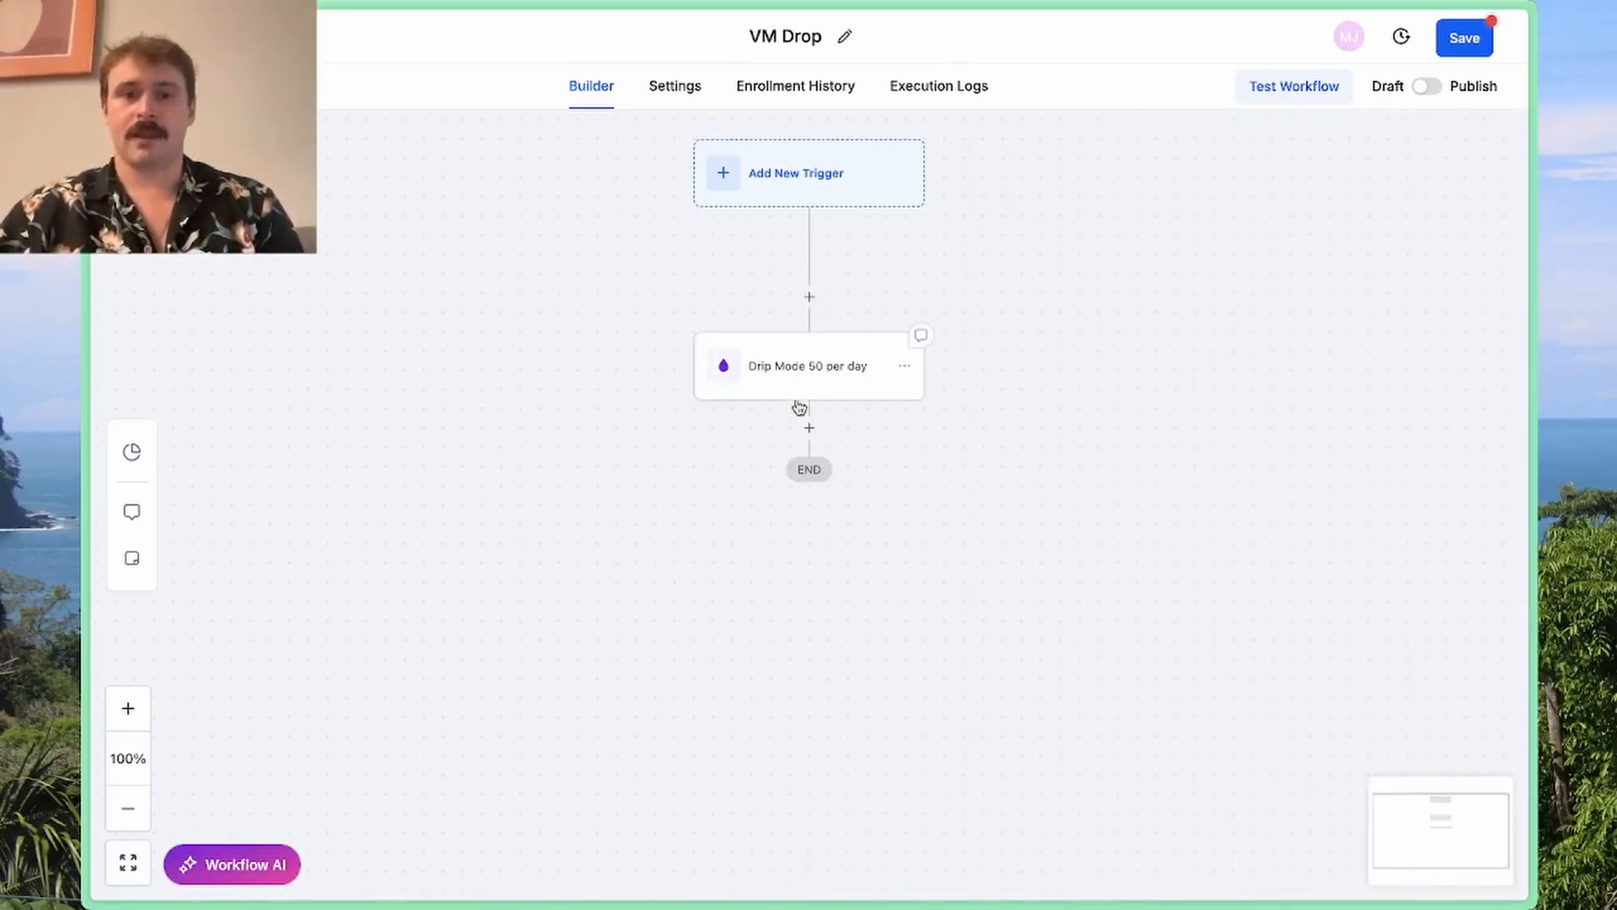
# Insert a Voicemail action after the drip step
pyautogui.click(809, 428)
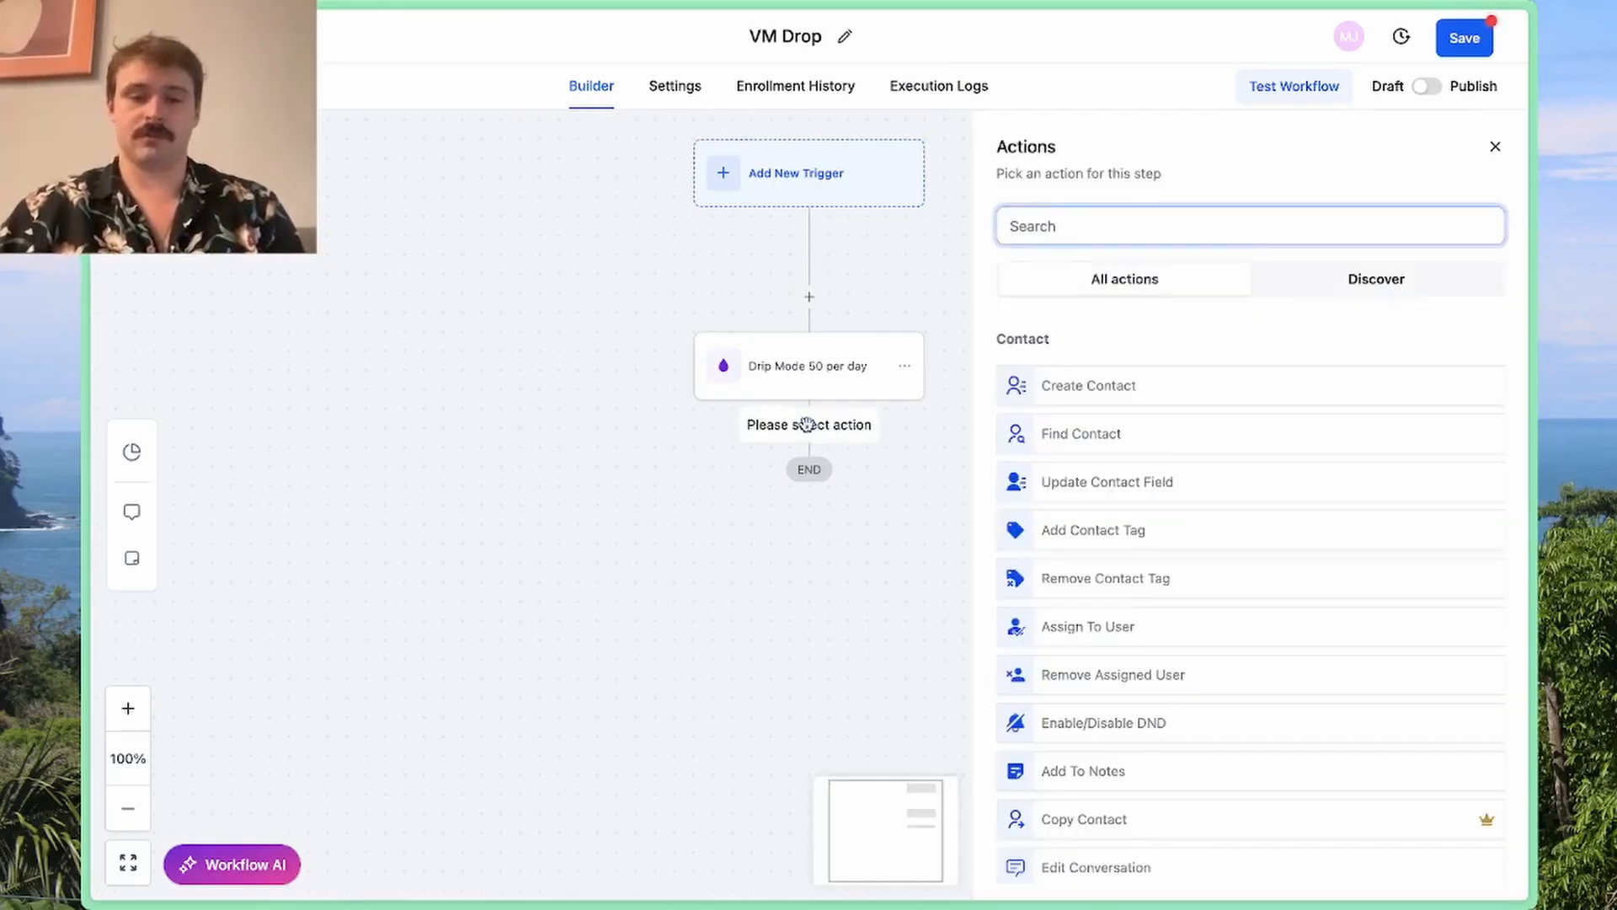
pyautogui.write('voicem')
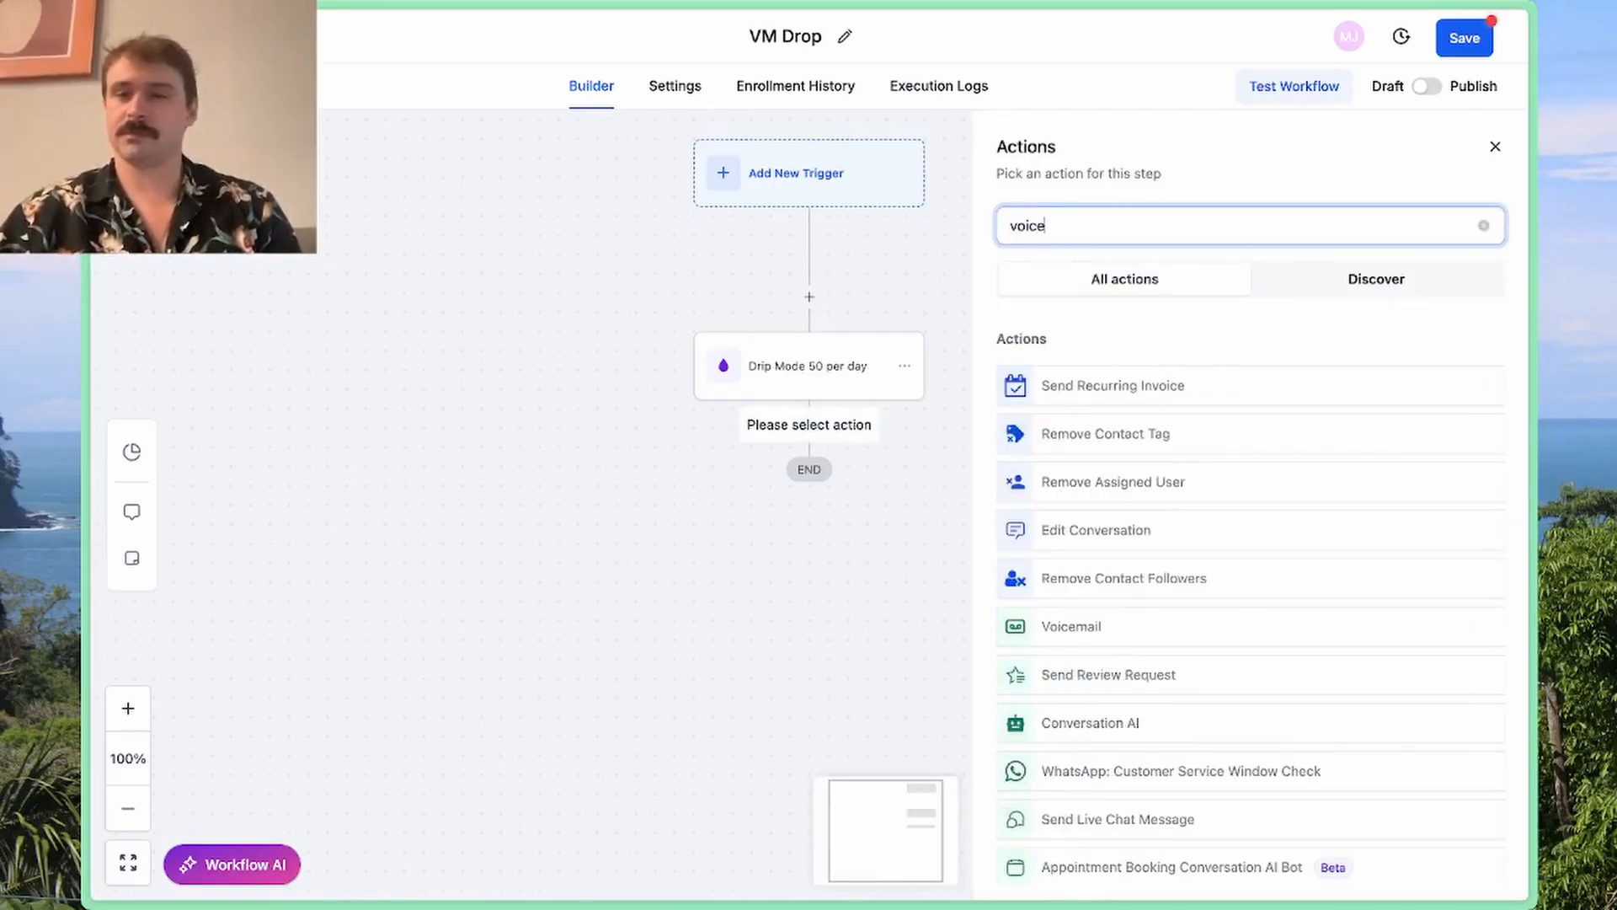
pyautogui.click(1082, 433)
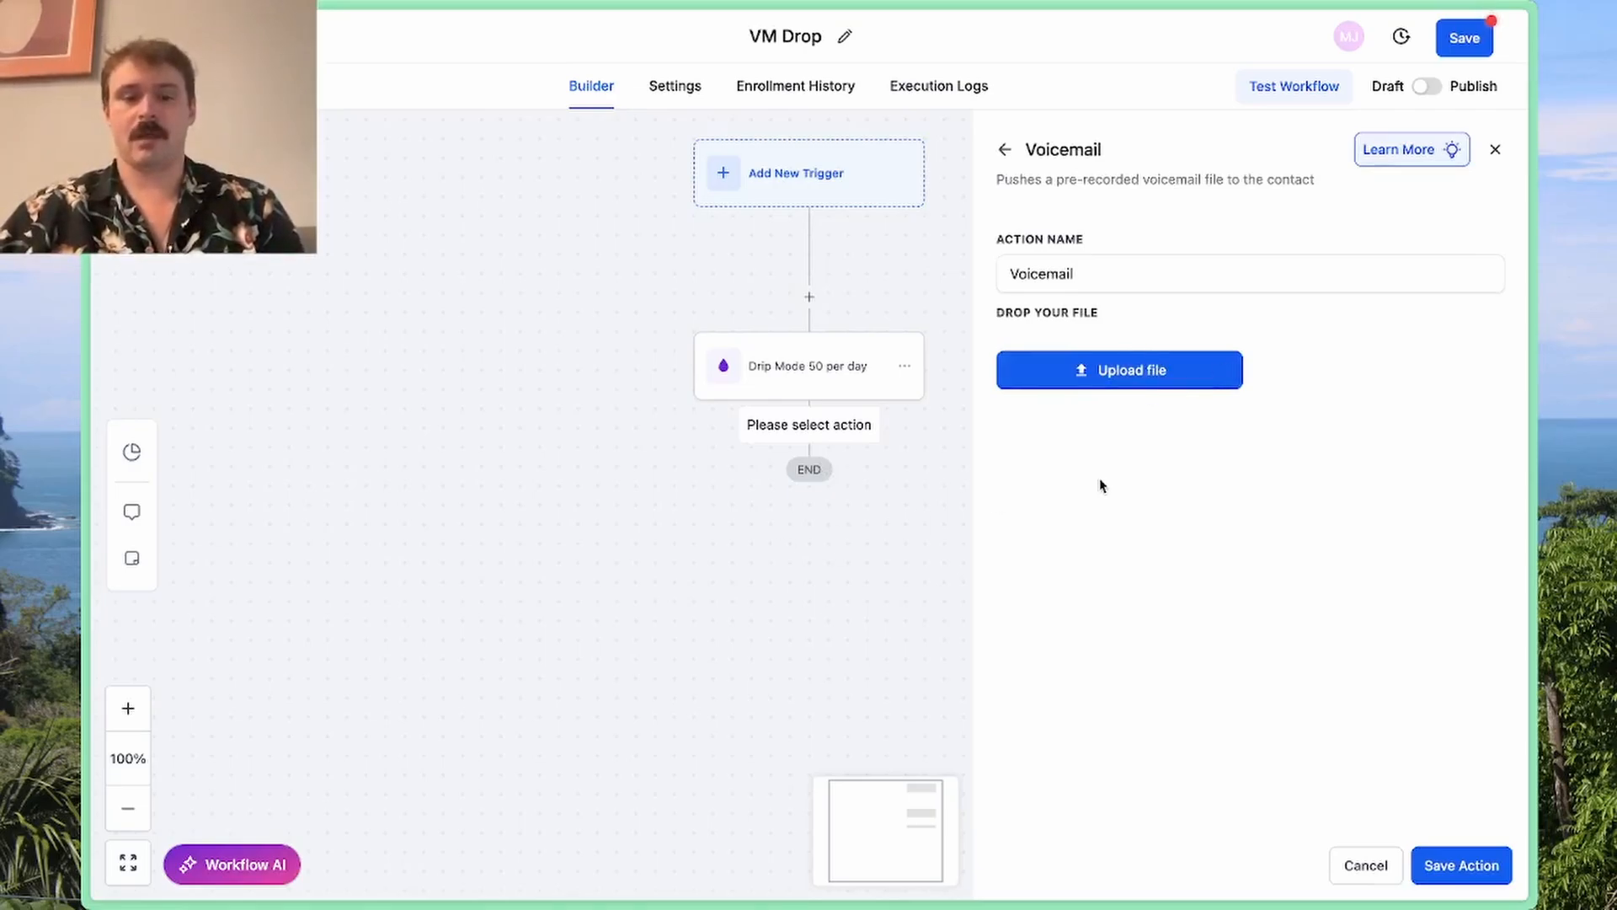
# Open online-voice-recorder.com in a new browser tab
pyautogui.press('super+t')
pyautogui.write('onlin')
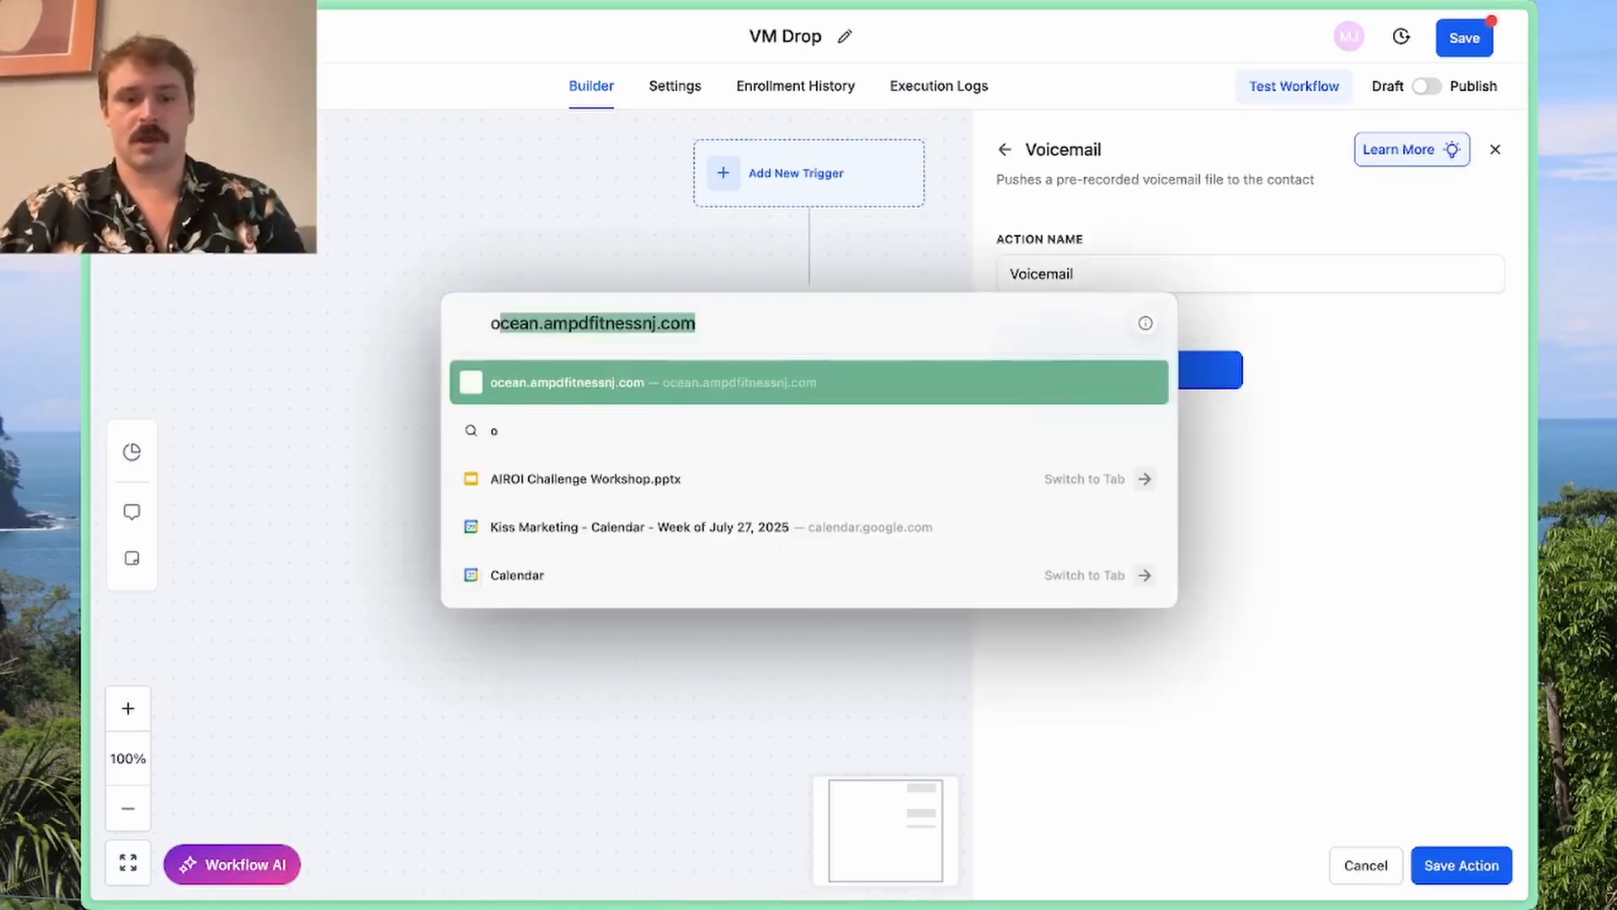
pyautogui.write('e-voice')
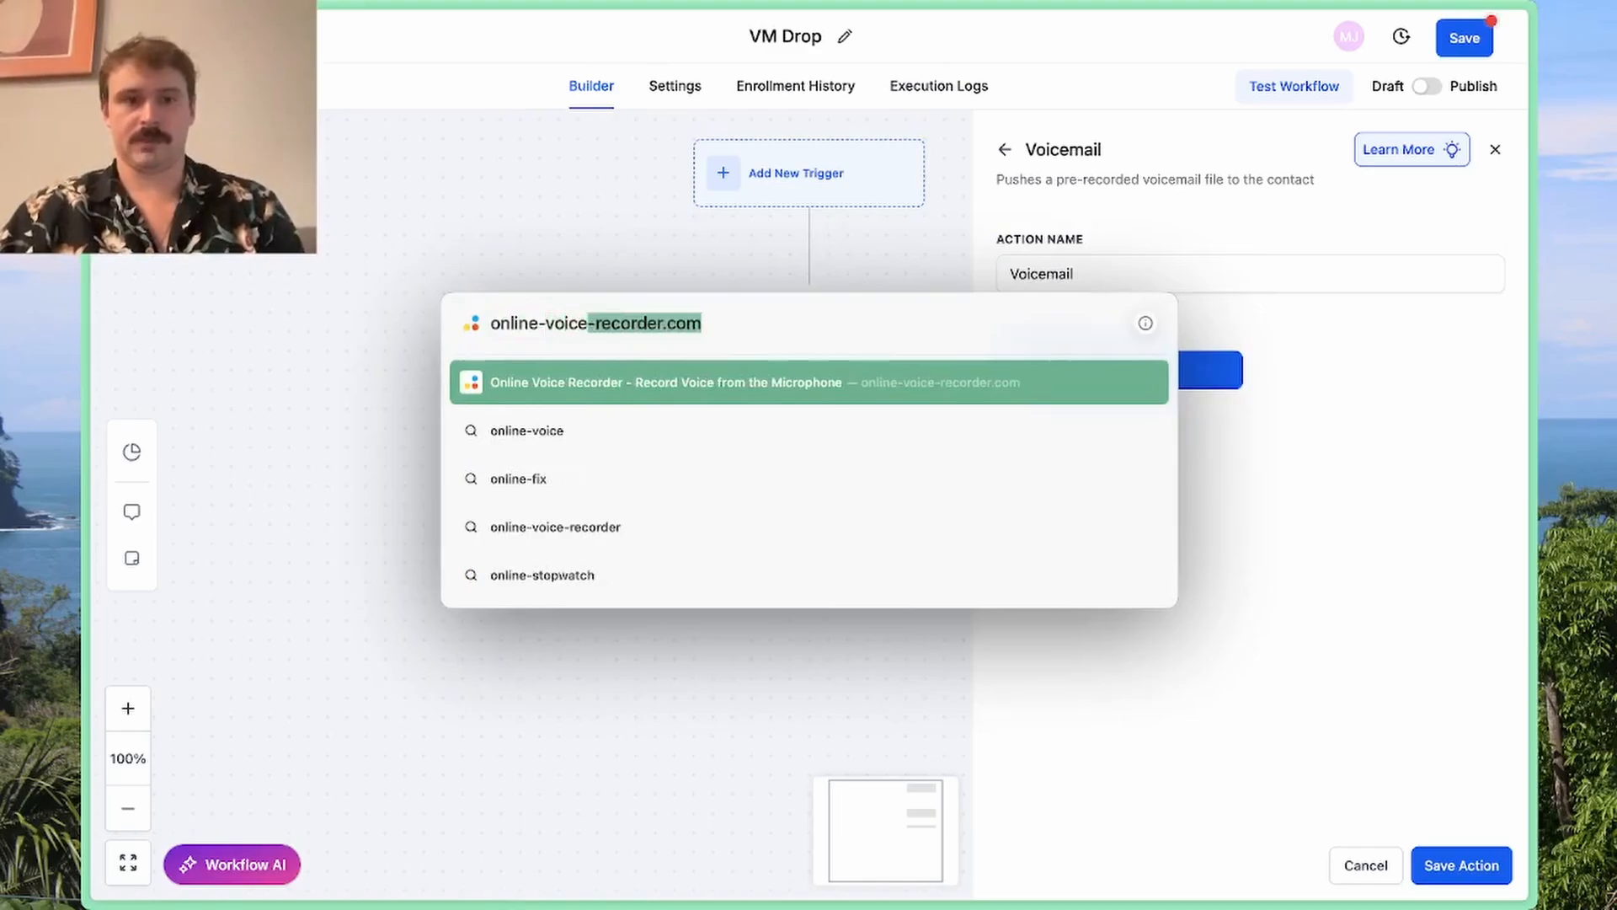
pyautogui.press('Return')
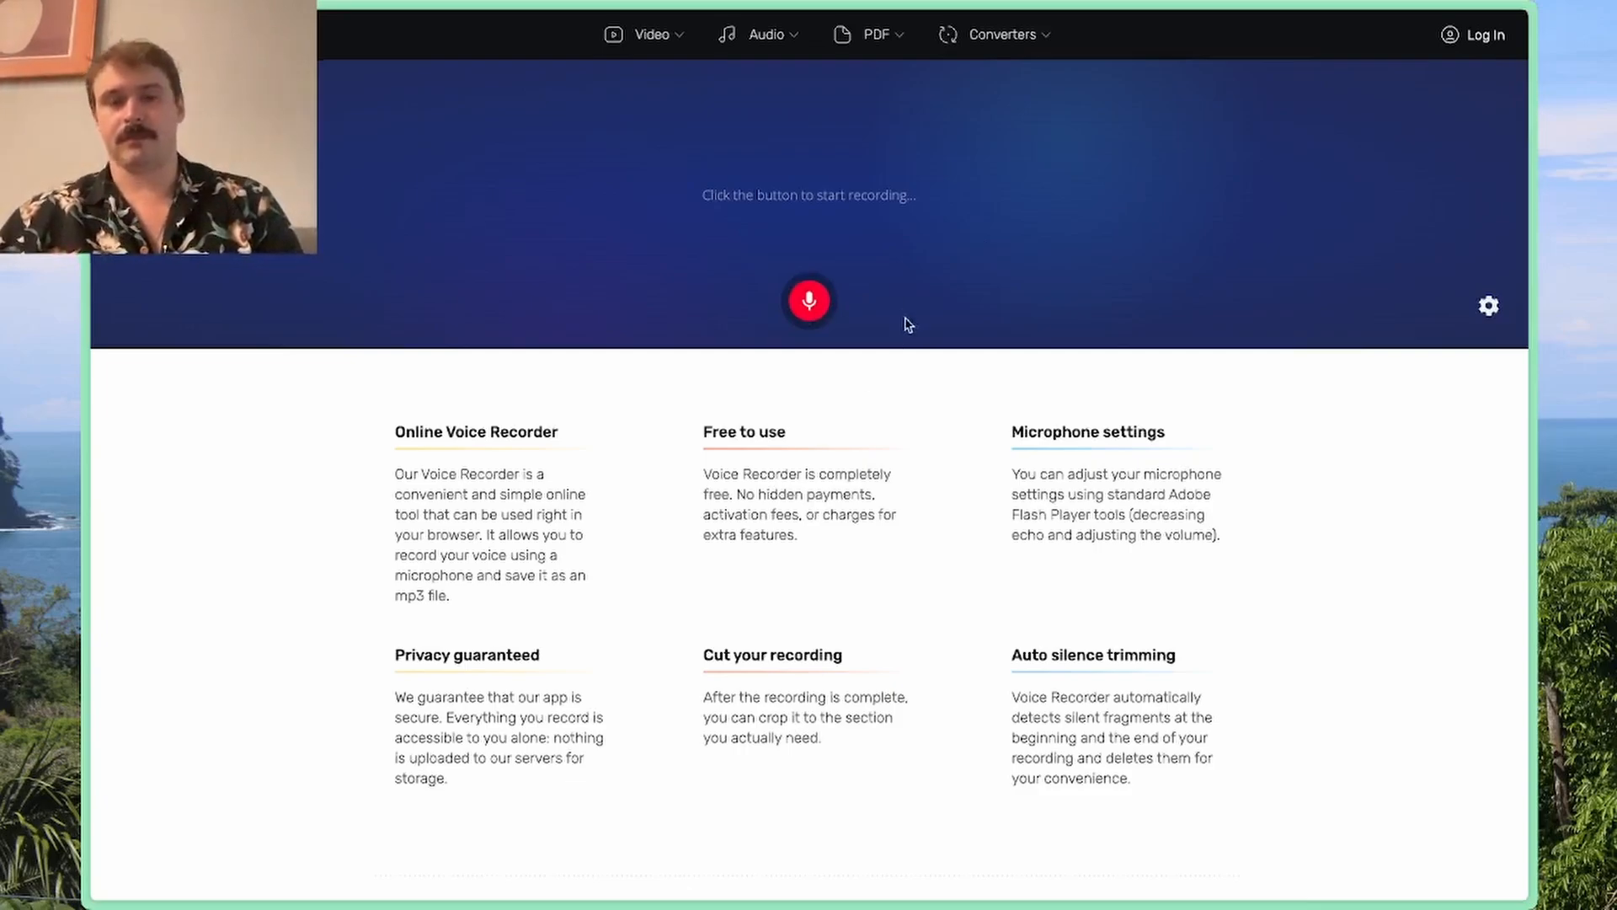
# Allow microphone access and record a voice message about 13 seconds long
pyautogui.click(826, 314)
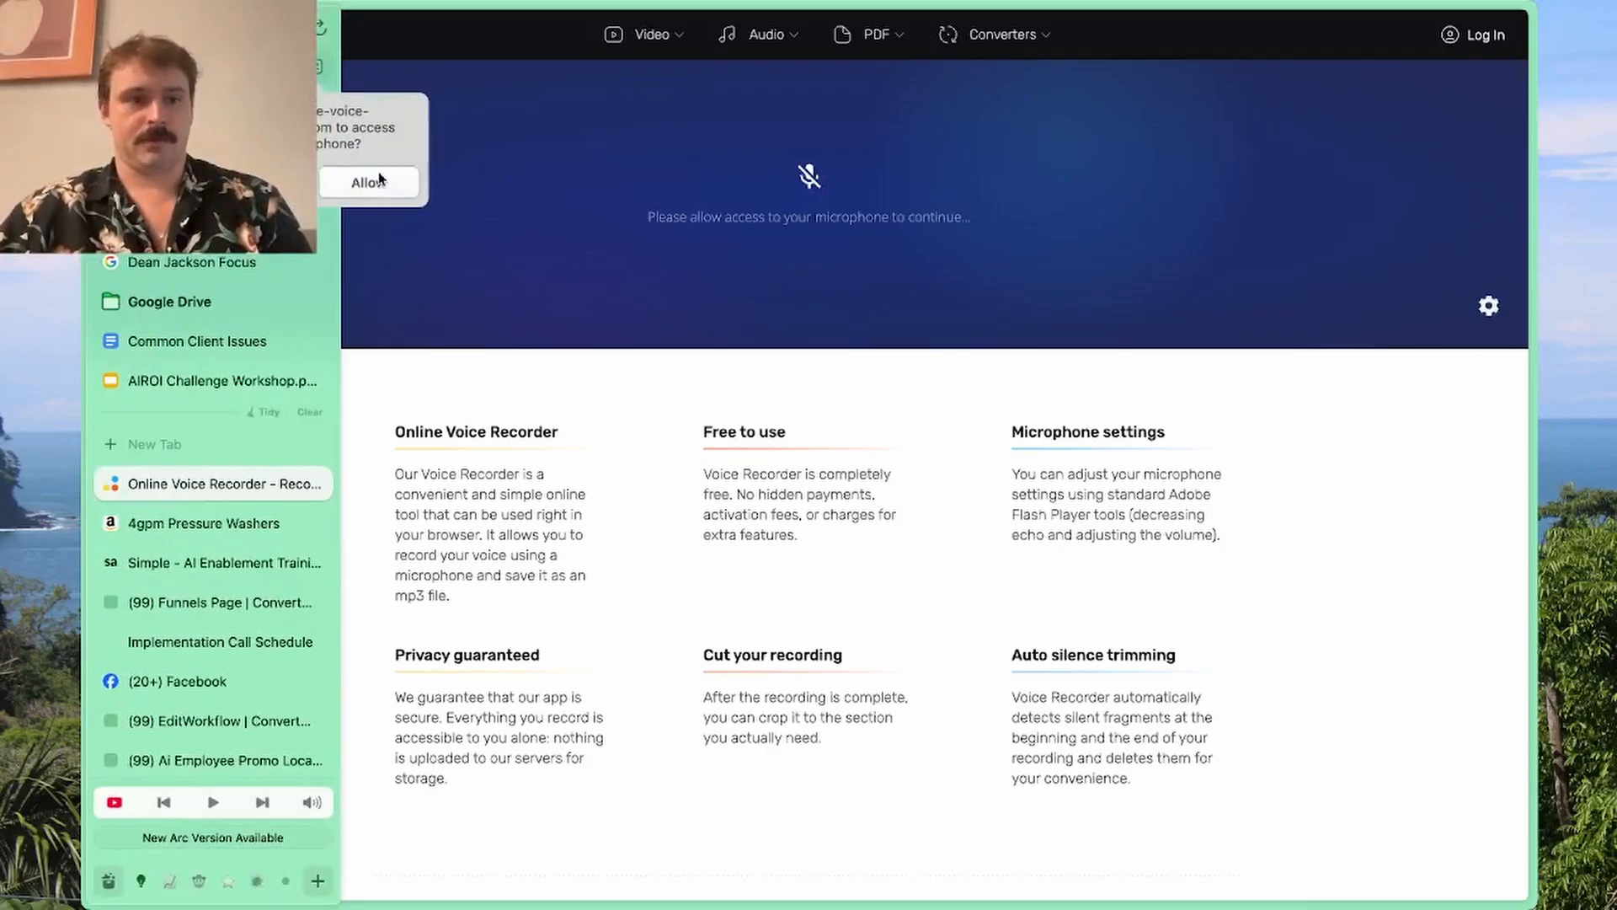
pyautogui.click(374, 186)
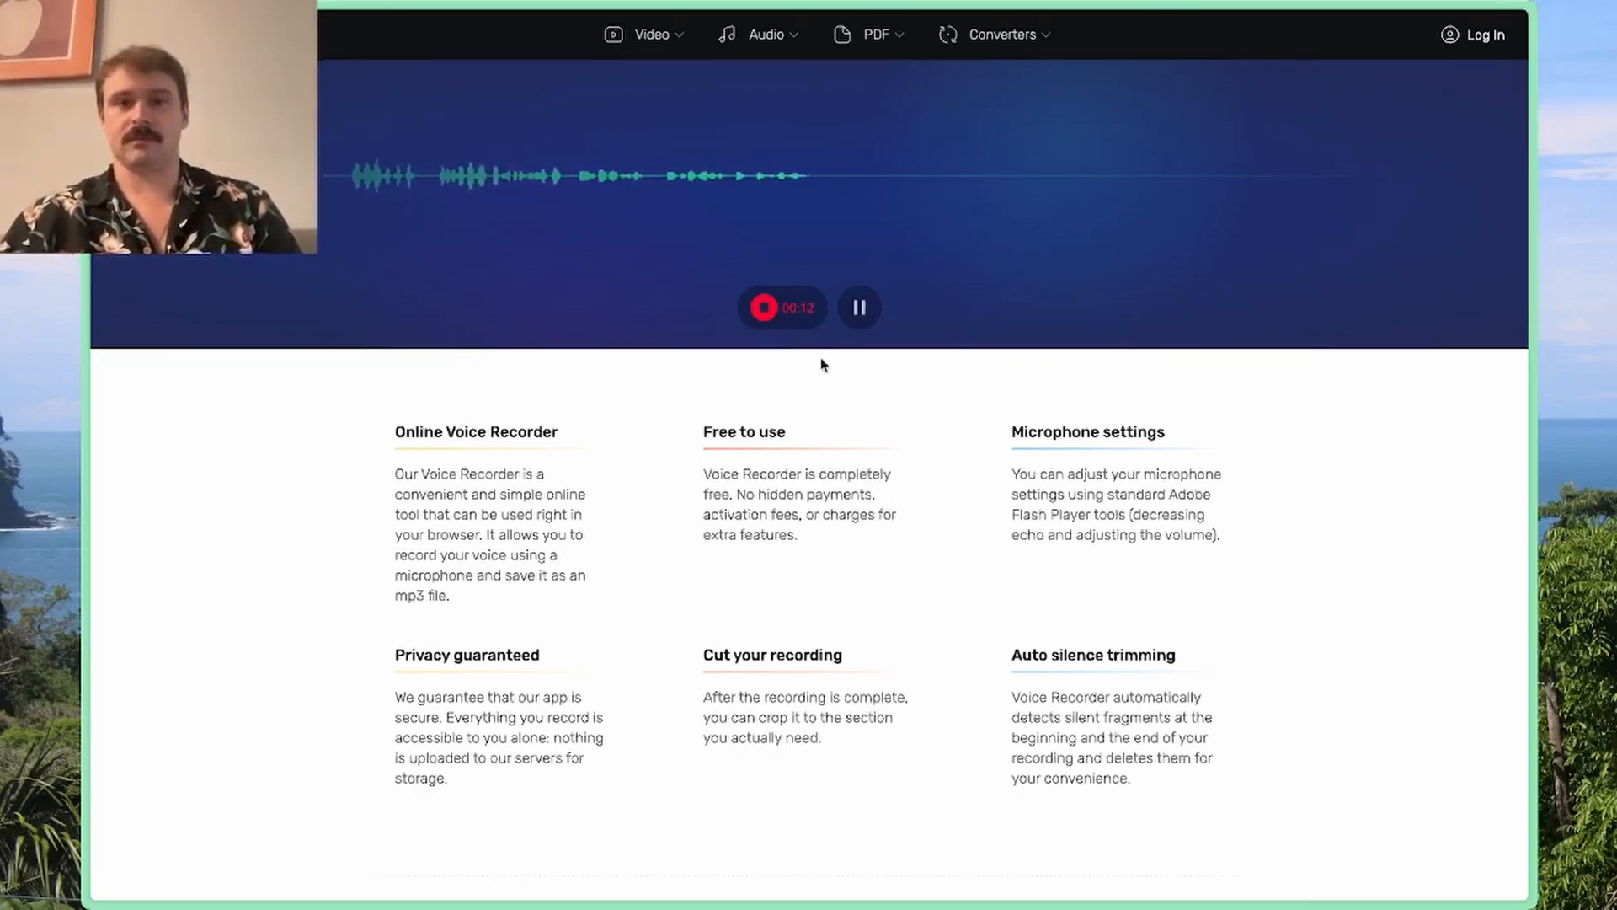
pyautogui.click(791, 313)
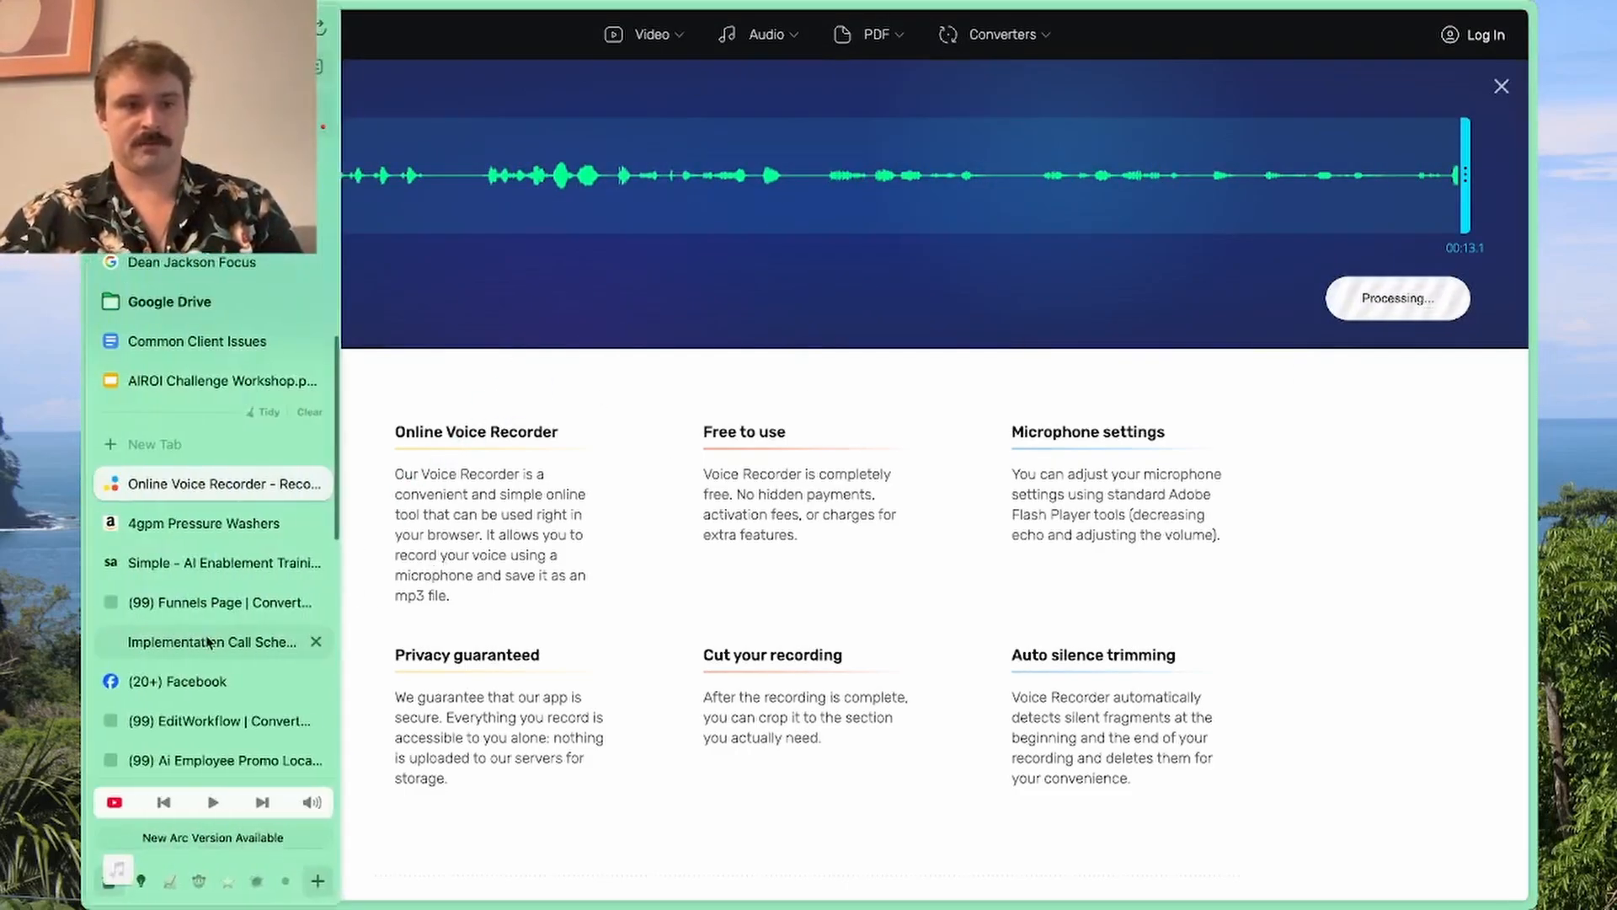
# Return to the workflow's browser tab and upload Record (online-voice-recorder.com) (2).mp3 from Downloads to the Voicemail action
pyautogui.click(303, 603)
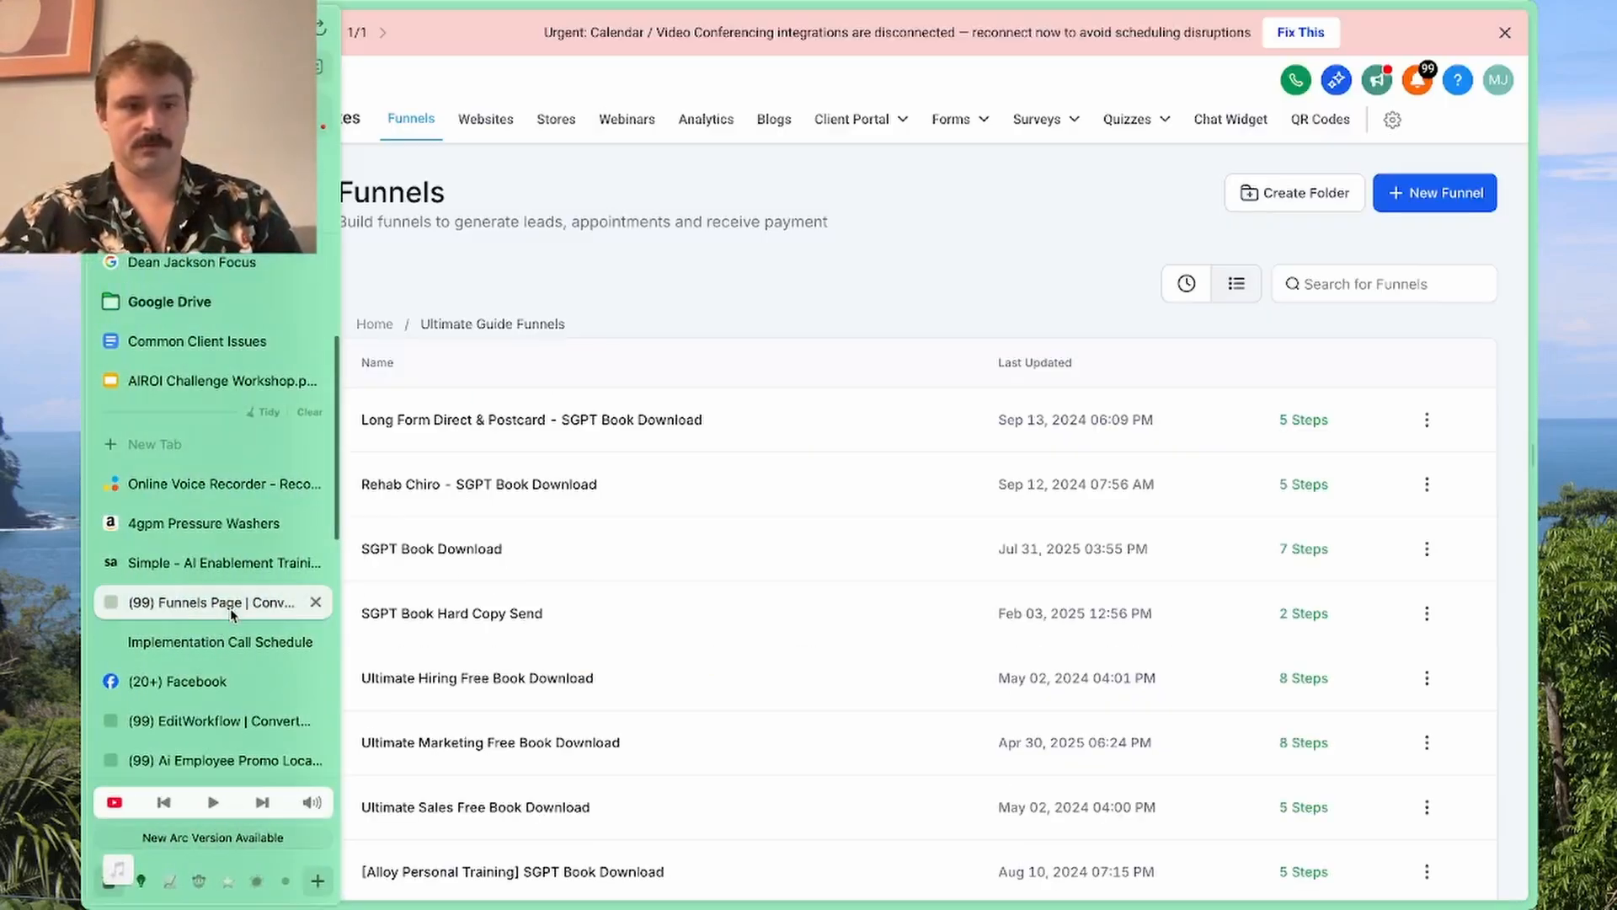
pyautogui.click(278, 641)
pyautogui.click(245, 721)
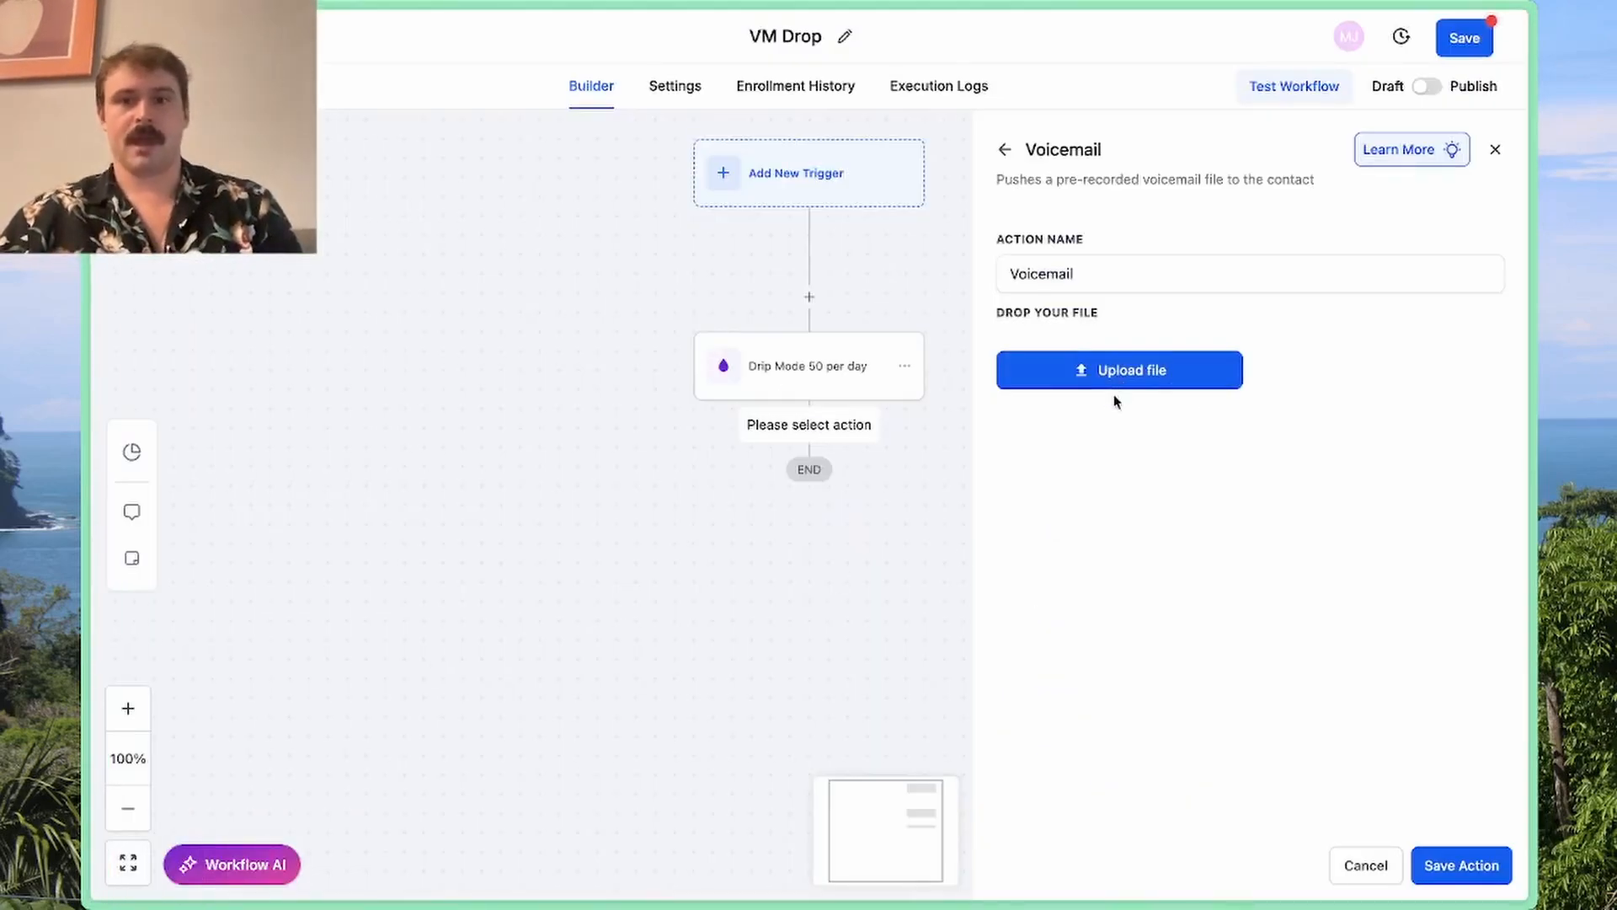
pyautogui.click(1133, 371)
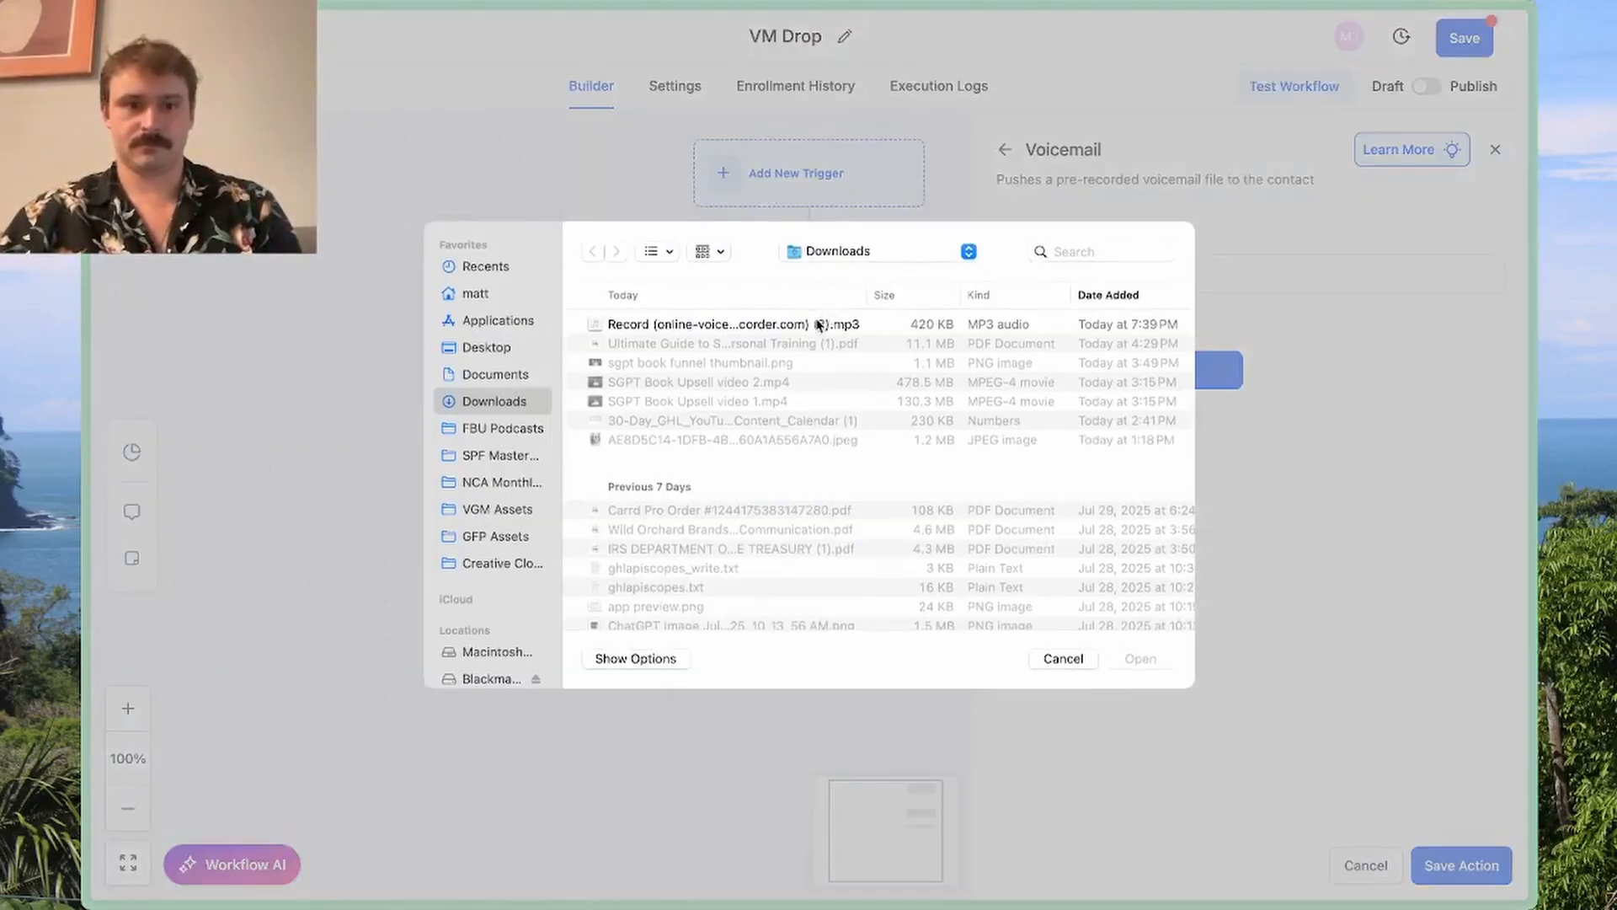
pyautogui.doubleClick(821, 325)
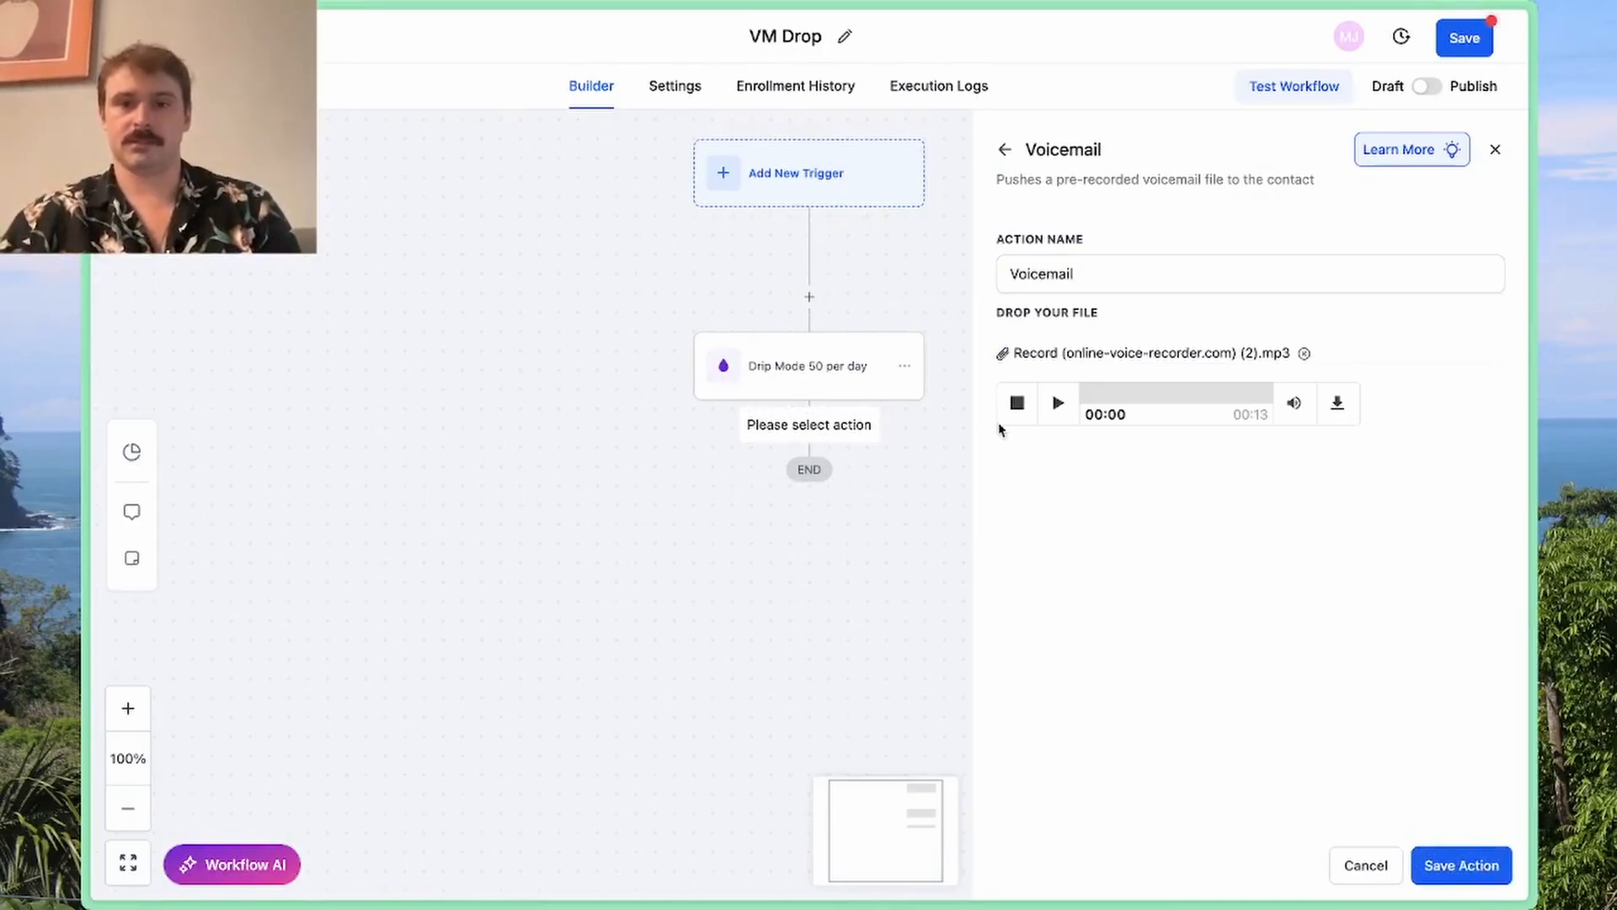
# Play back parts of the uploaded recording, then save the Voicemail action
pyautogui.click(1058, 404)
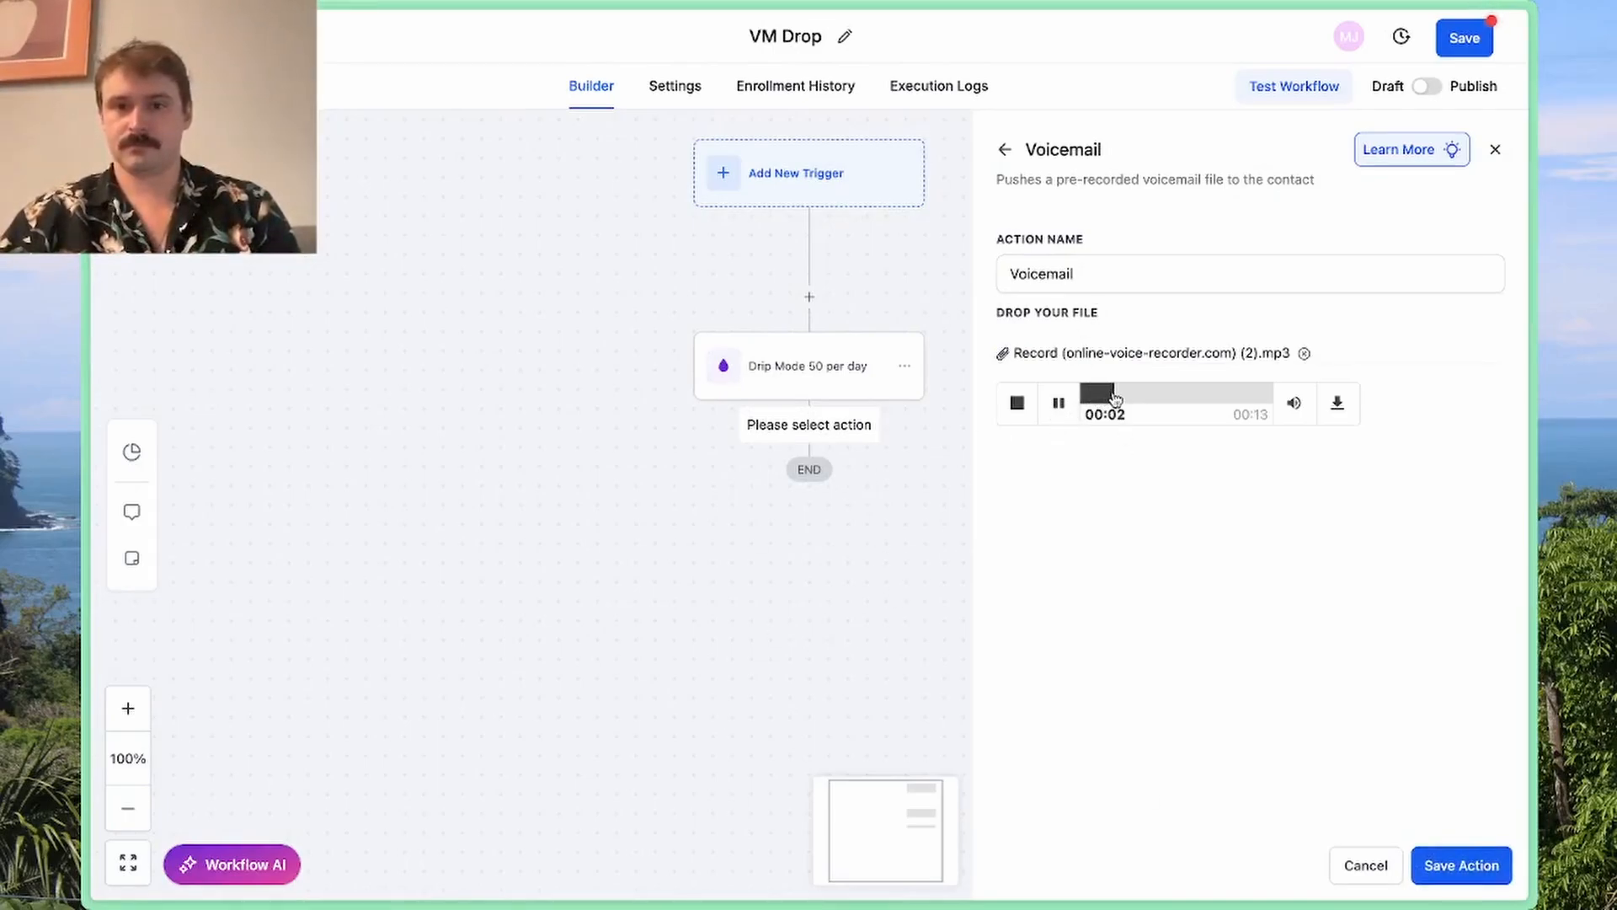
pyautogui.click(1166, 398)
pyautogui.click(1217, 395)
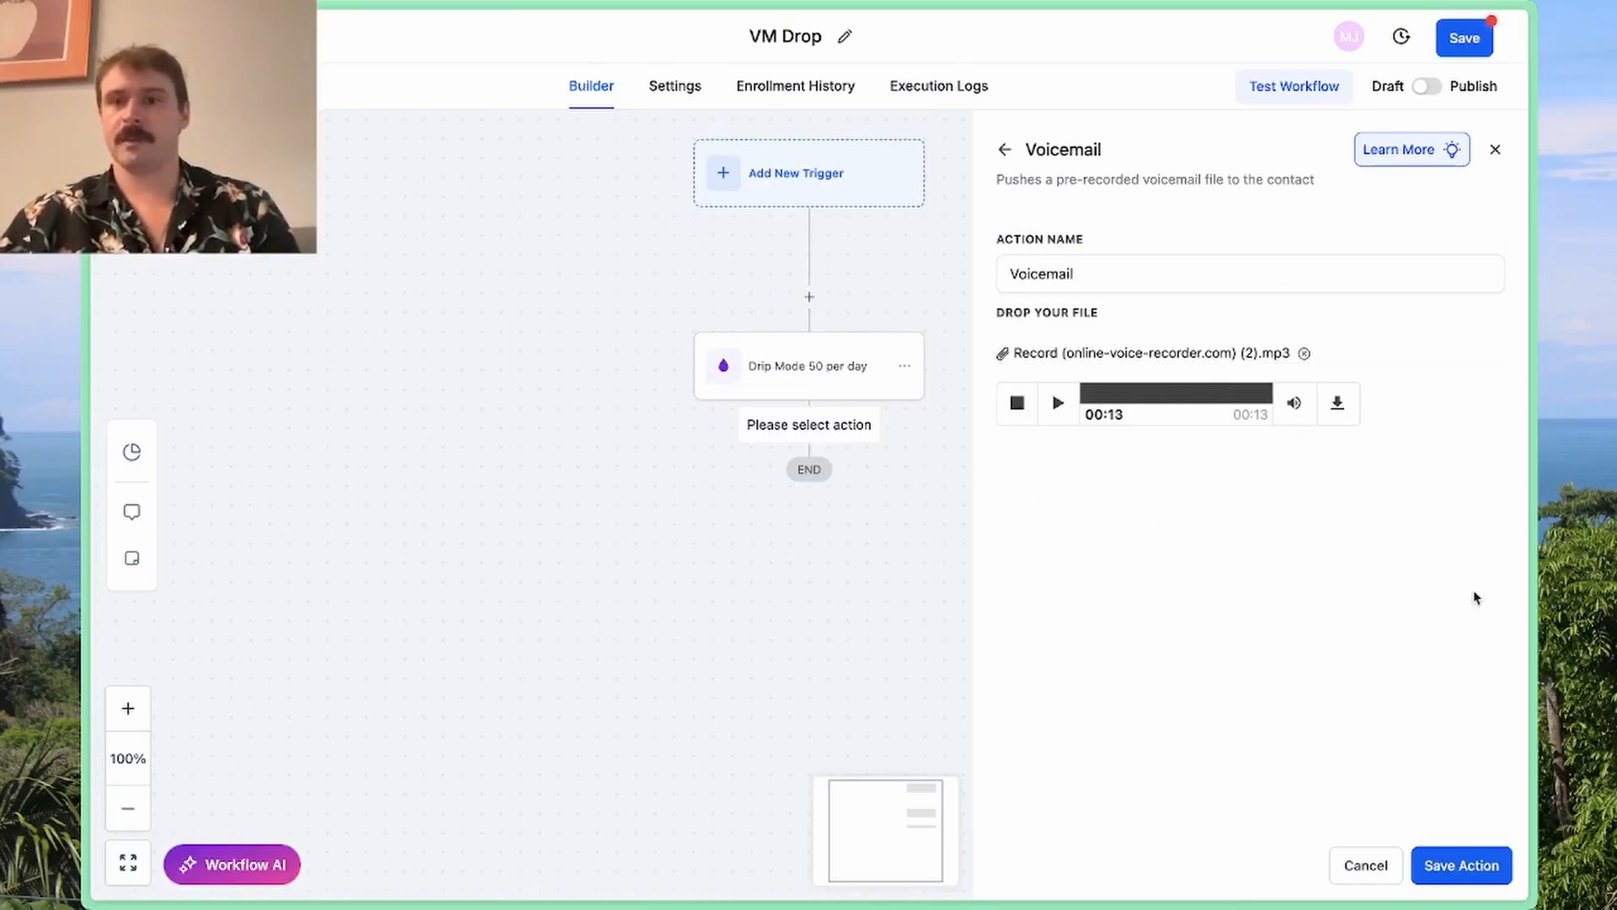
pyautogui.click(1467, 864)
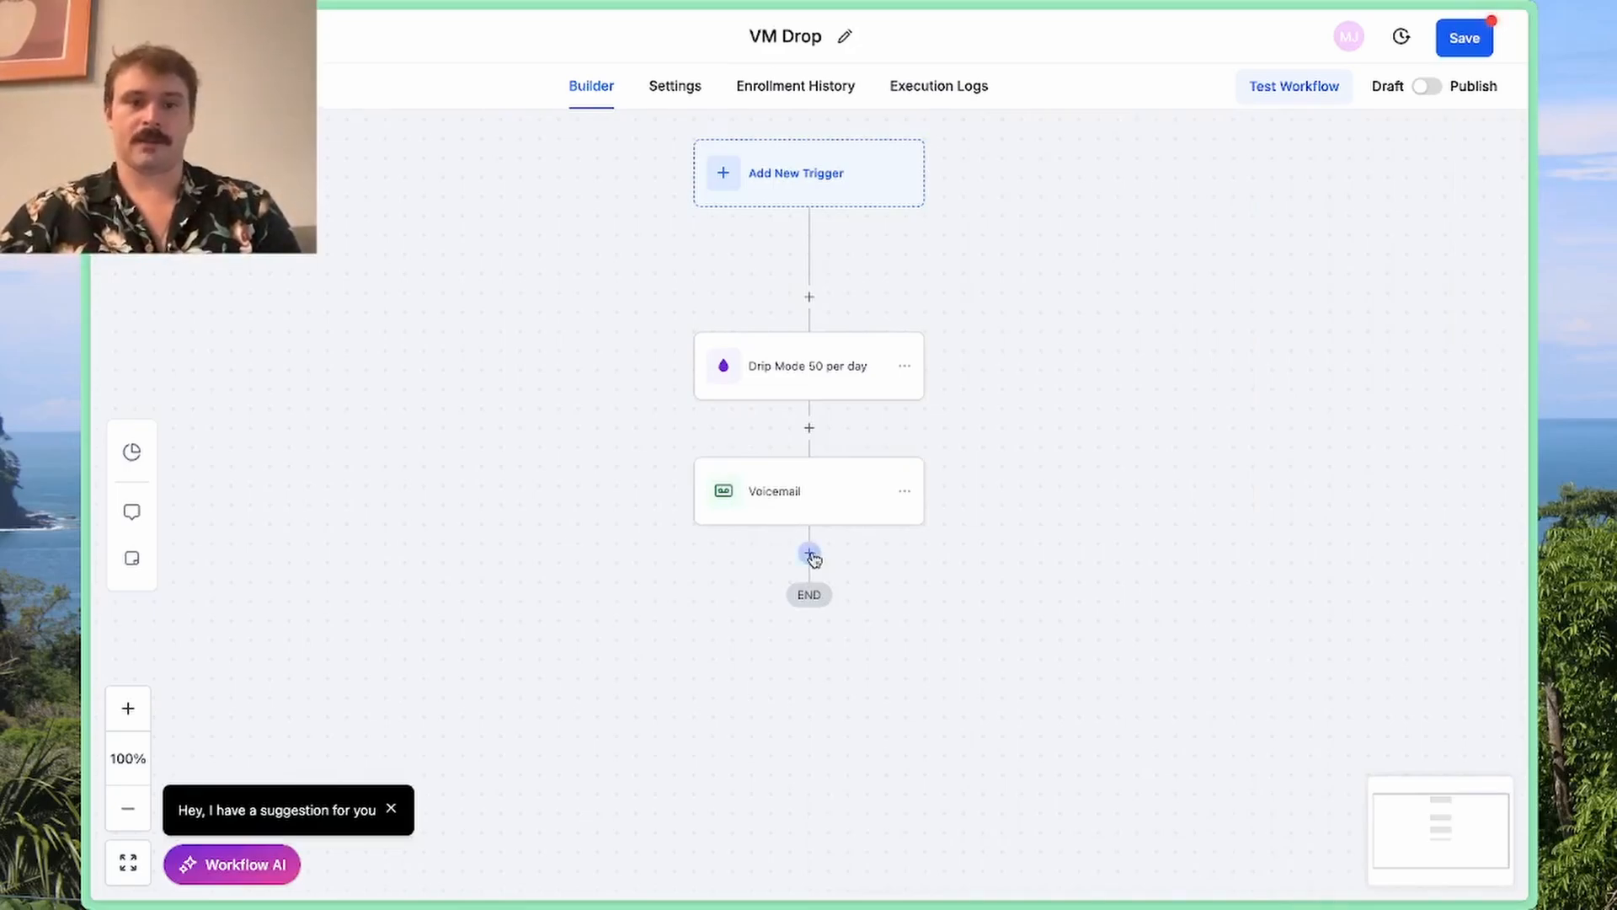
# Add a time-delay Wait action of 1 minute after the voicemail, named Wait 1m
pyautogui.click(809, 555)
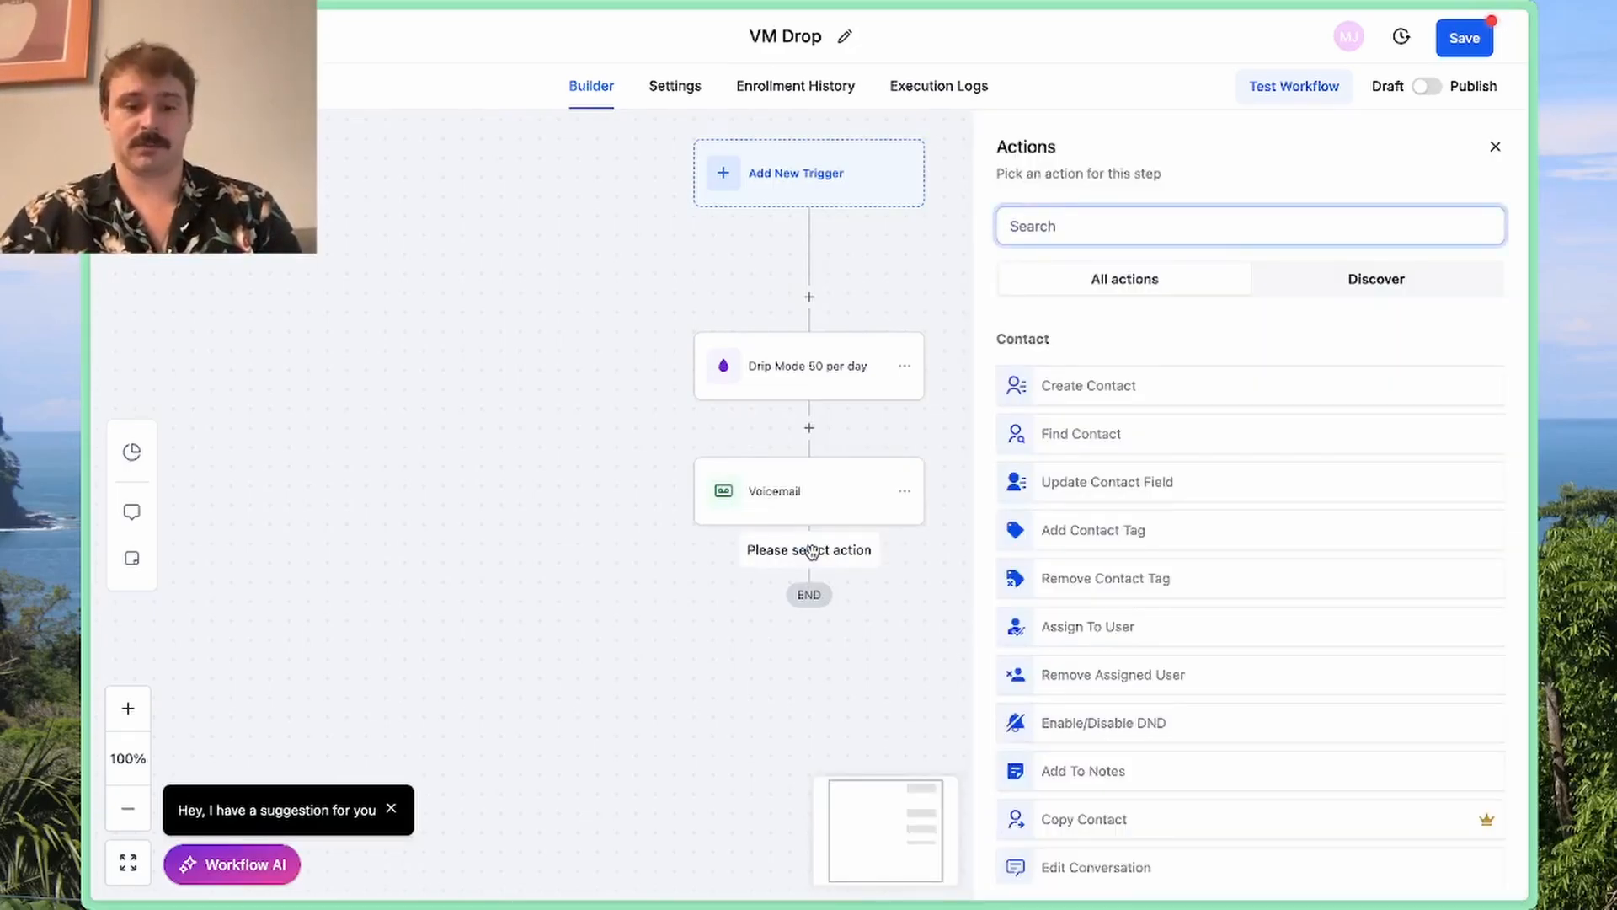
pyautogui.write('wait')
pyautogui.click(1111, 386)
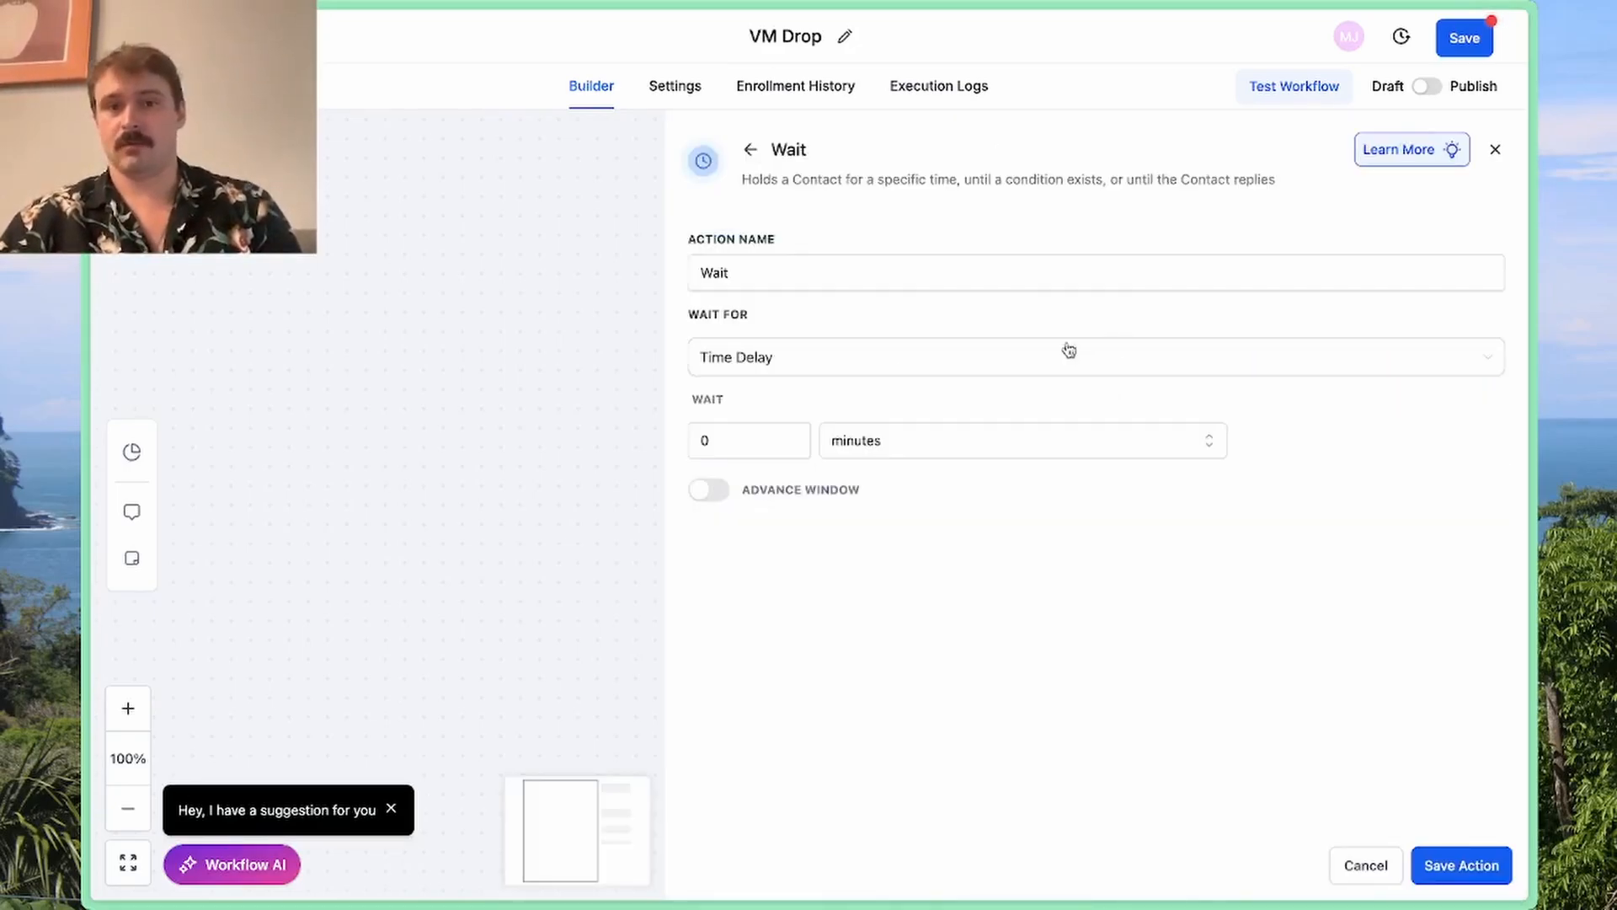
pyautogui.click(932, 279)
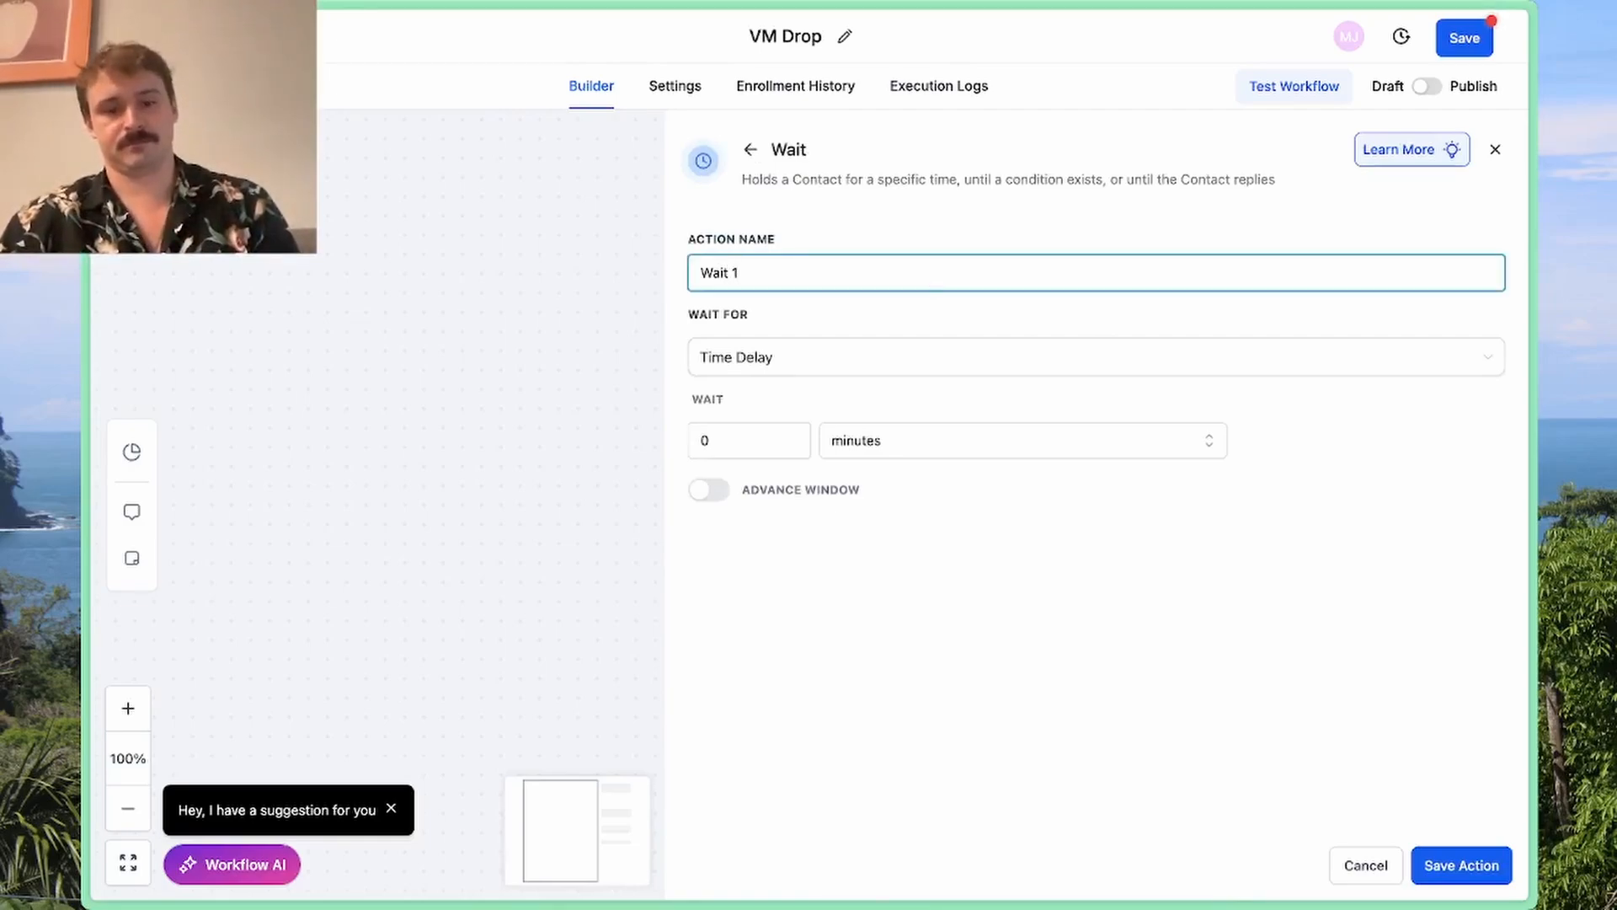
pyautogui.write('1m')
pyautogui.click(736, 441)
pyautogui.write('1')
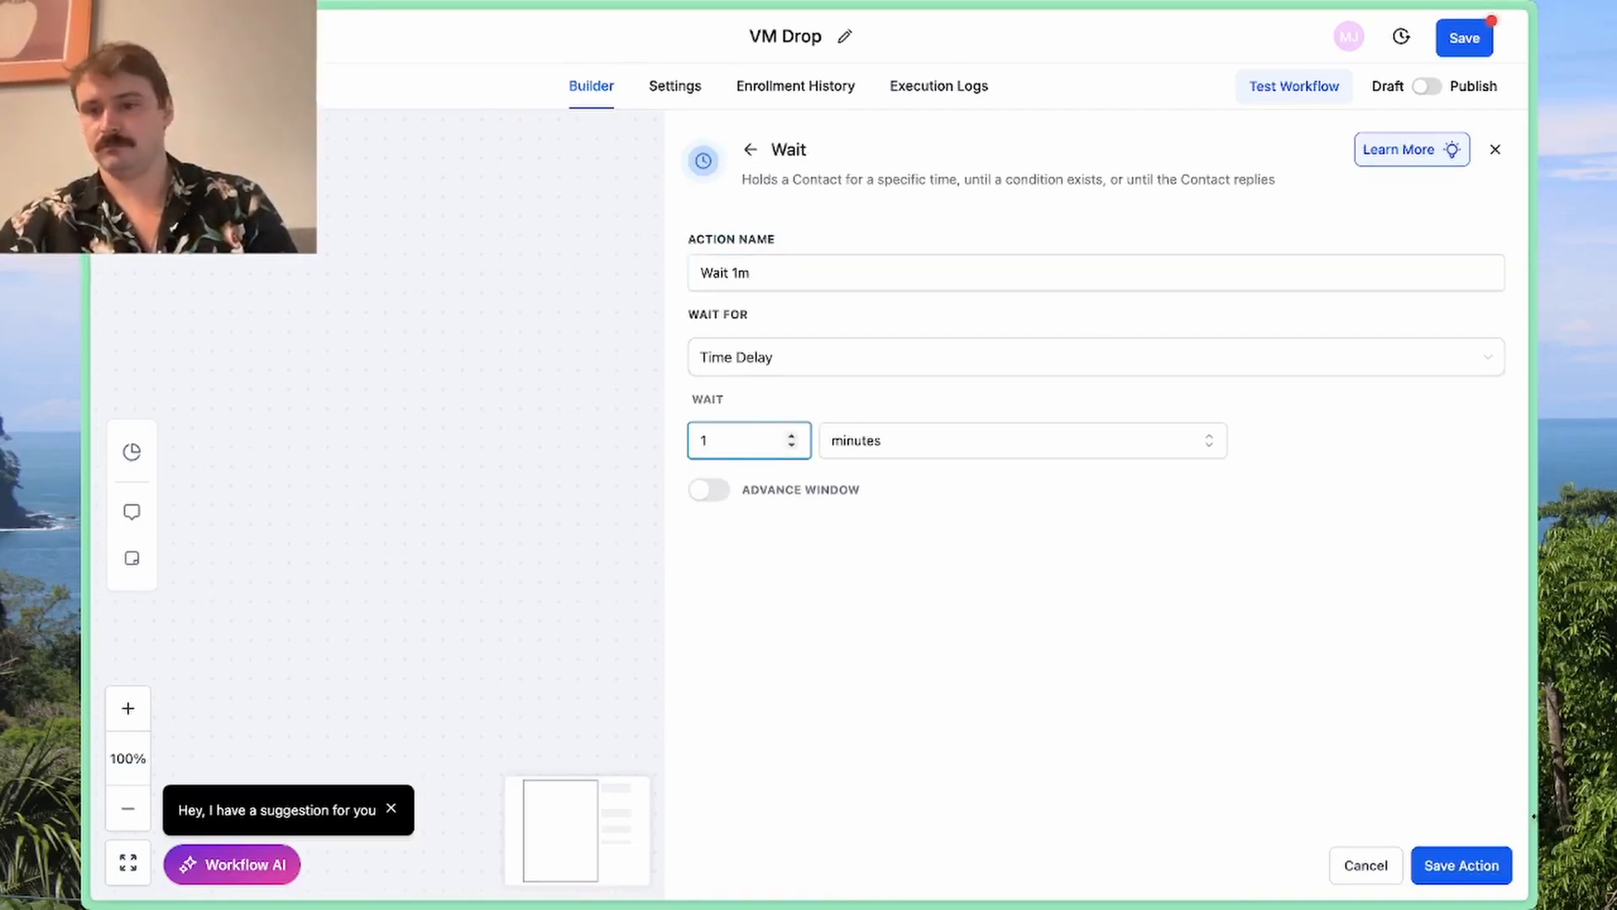
pyautogui.click(1443, 876)
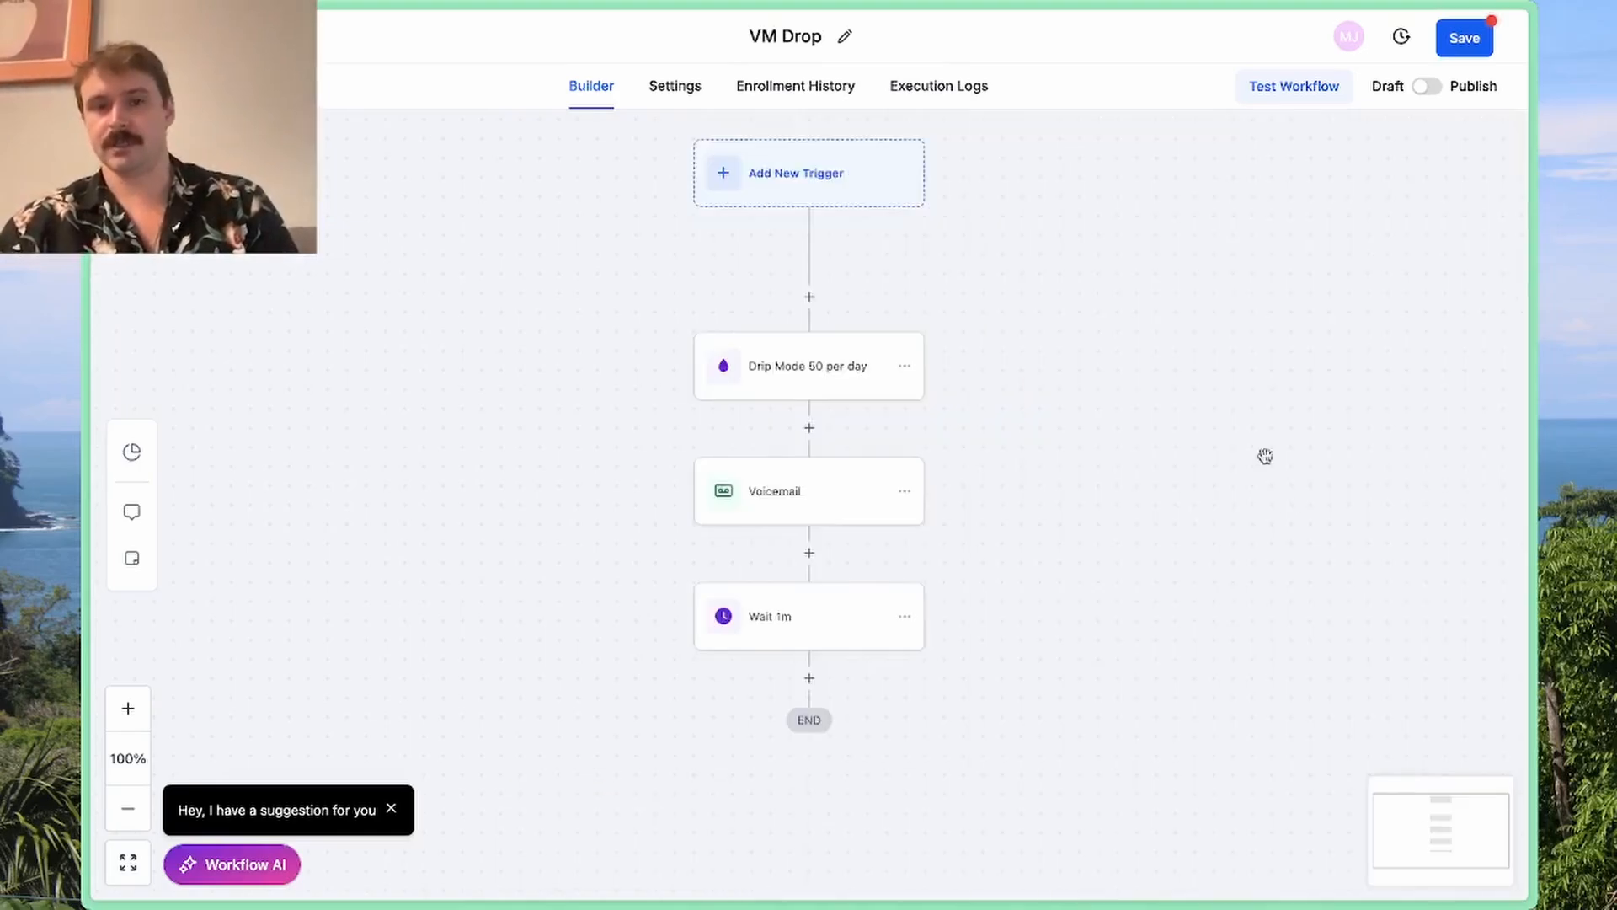
# Insert an SMS action after the 1-minute wait
pyautogui.click(808, 678)
pyautogui.write('sms')
pyautogui.click(1188, 389)
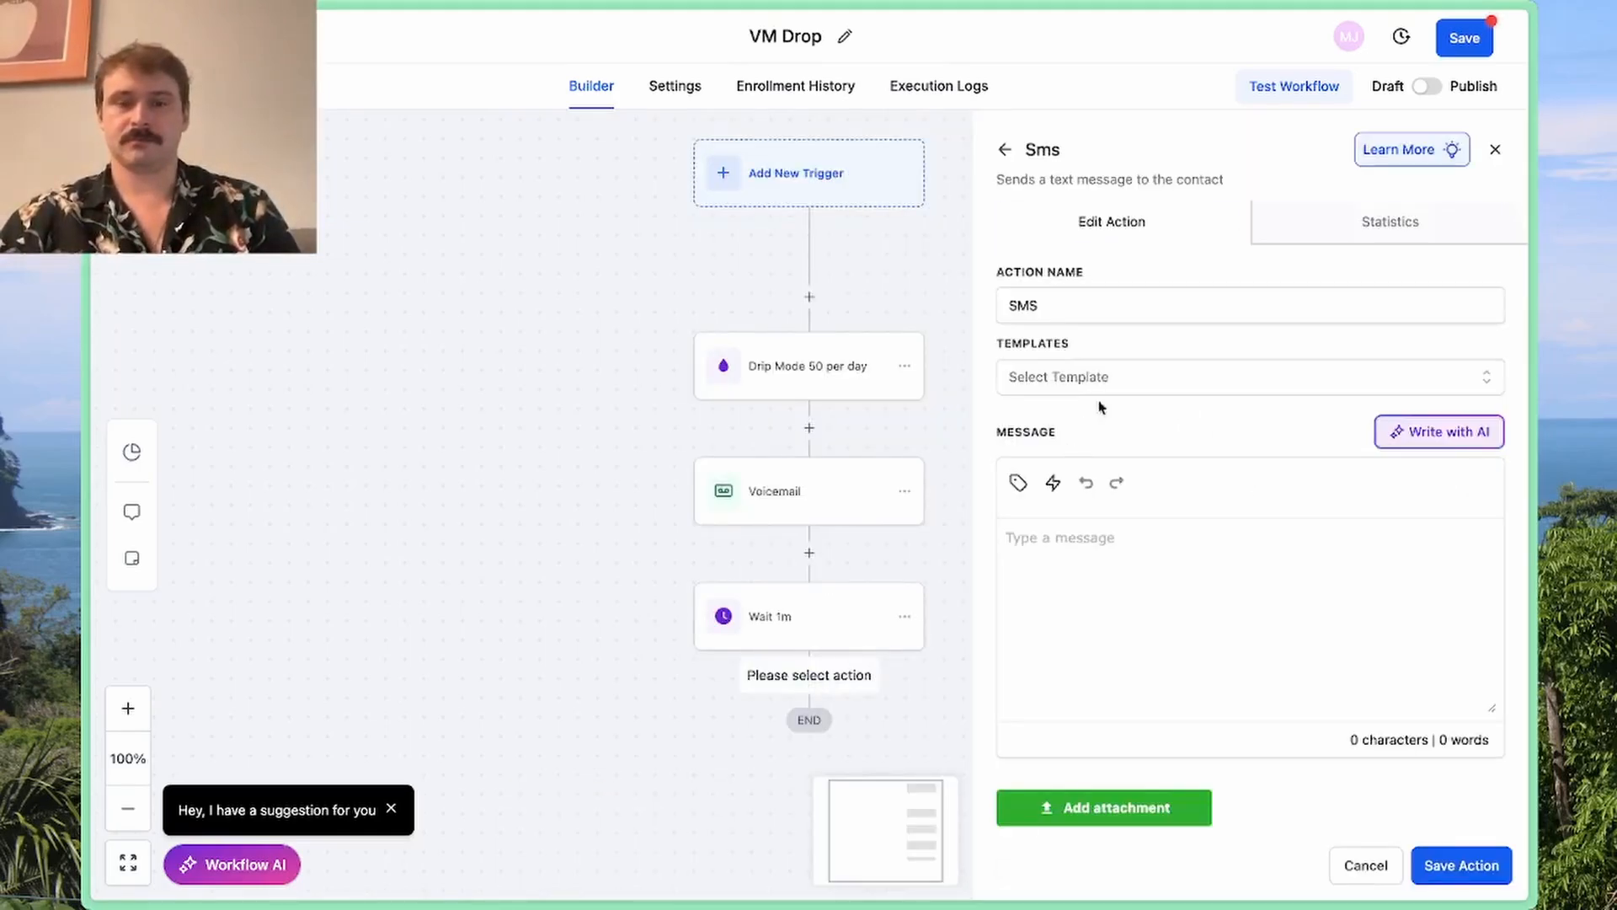
# Write the SMS message as "Hey, it's", the sender's first name, and "from Golf Pros Coaching, you still looking for a coach?"
pyautogui.click(1126, 519)
pyautogui.write('Hey,')
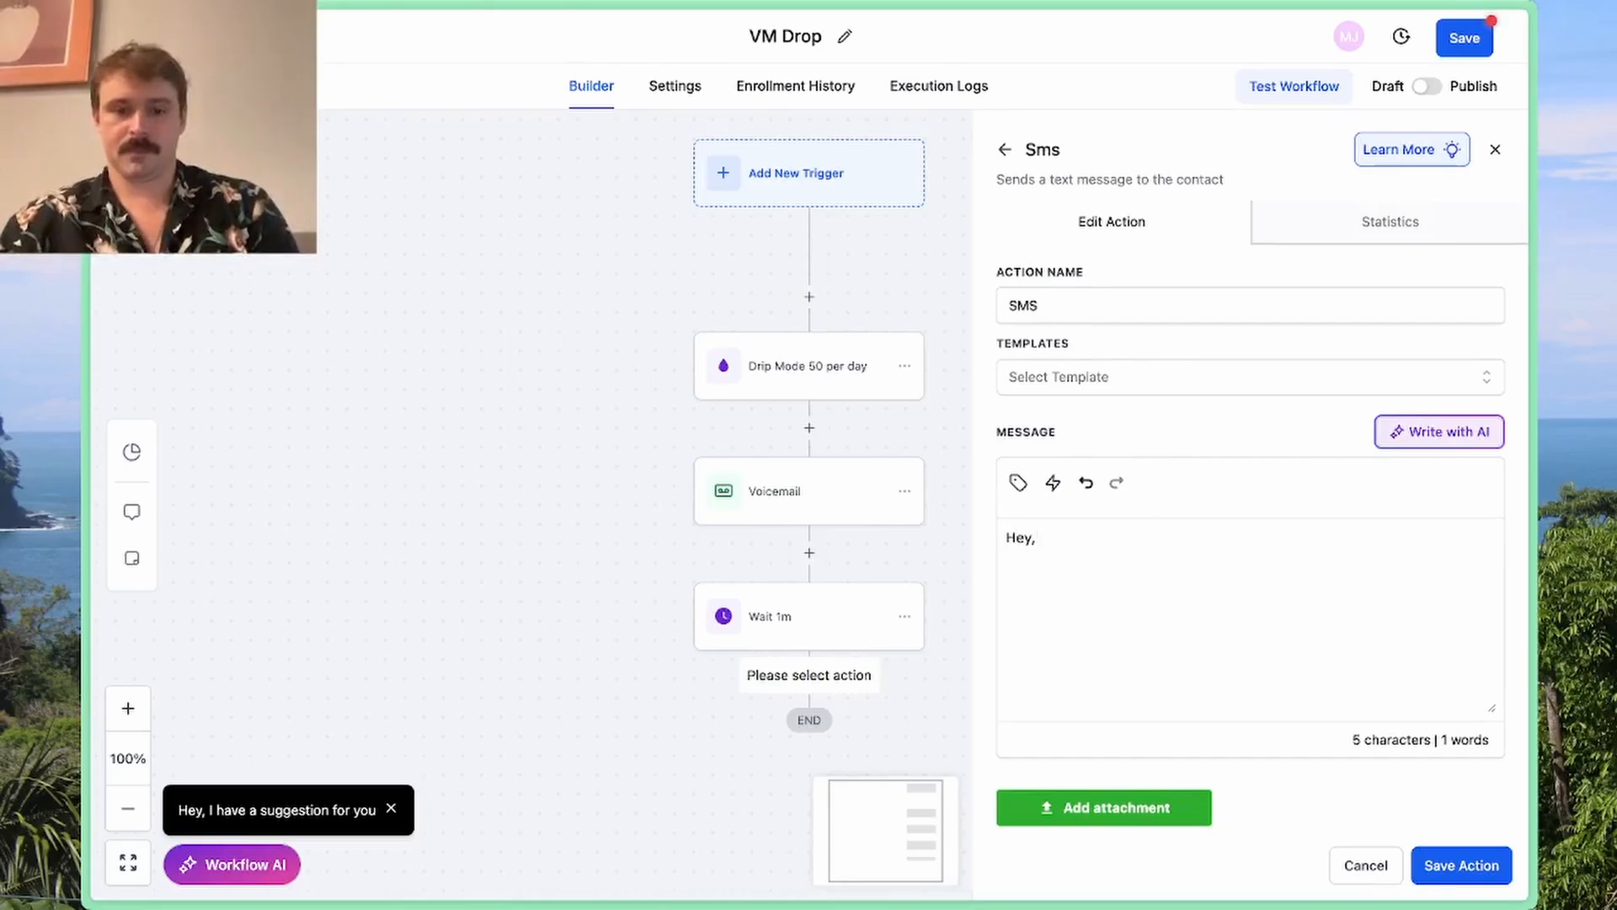
pyautogui.write(" it's Matt from ")
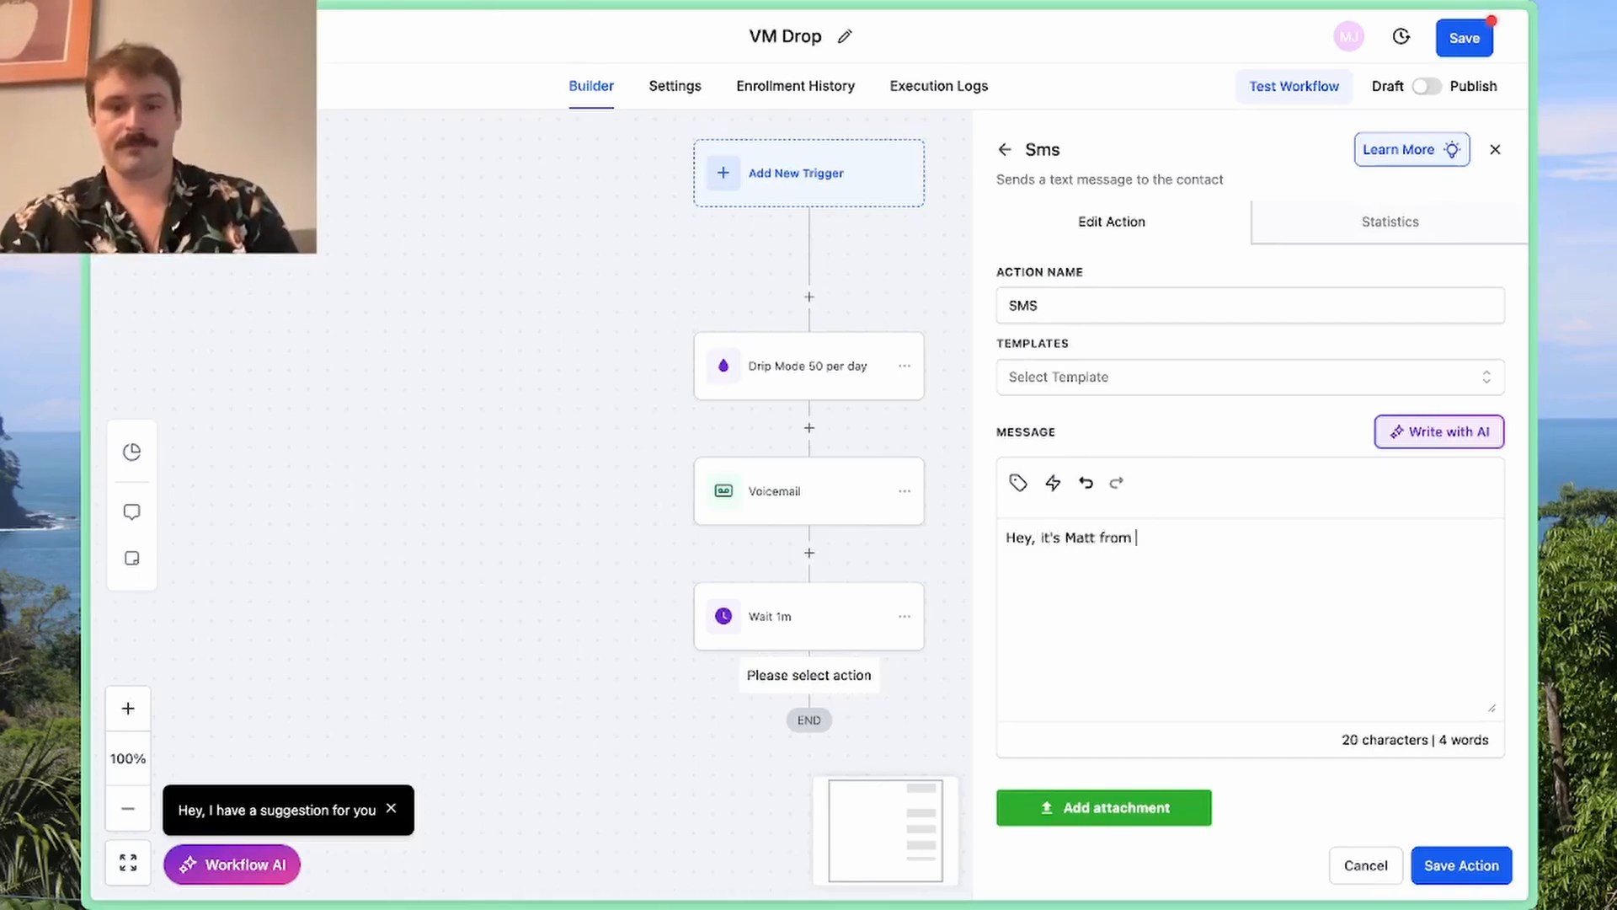
pyautogui.write('Golf Pros LLC')
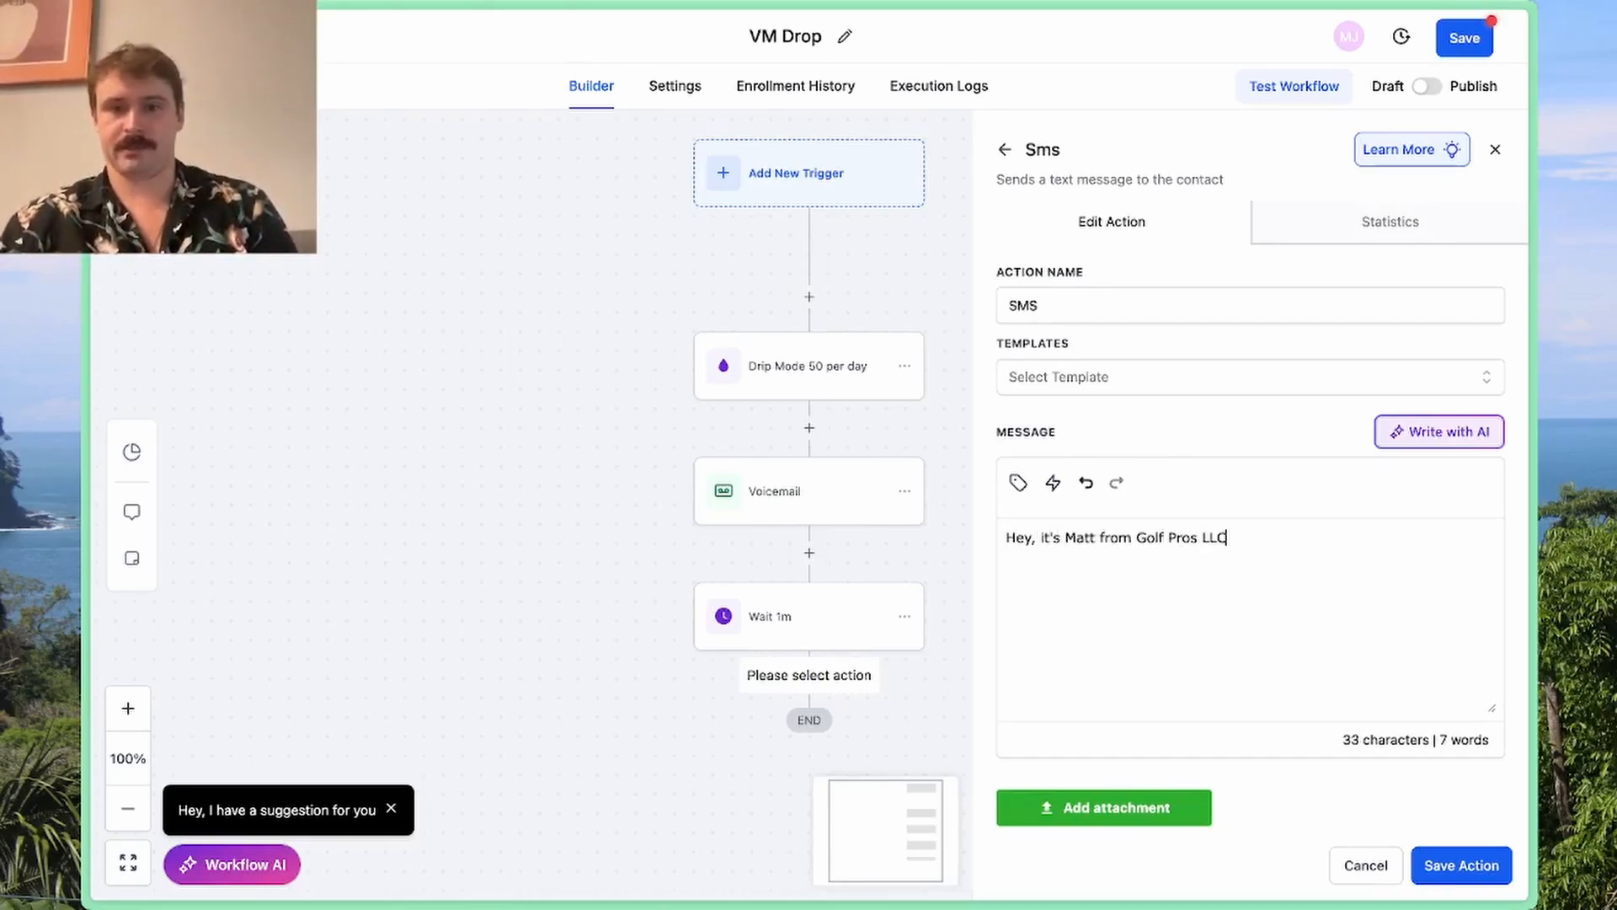
pyautogui.press('BackSpace')
pyautogui.press('BackSpace')
pyautogui.press('BackSpace')
pyautogui.write('Coaching')
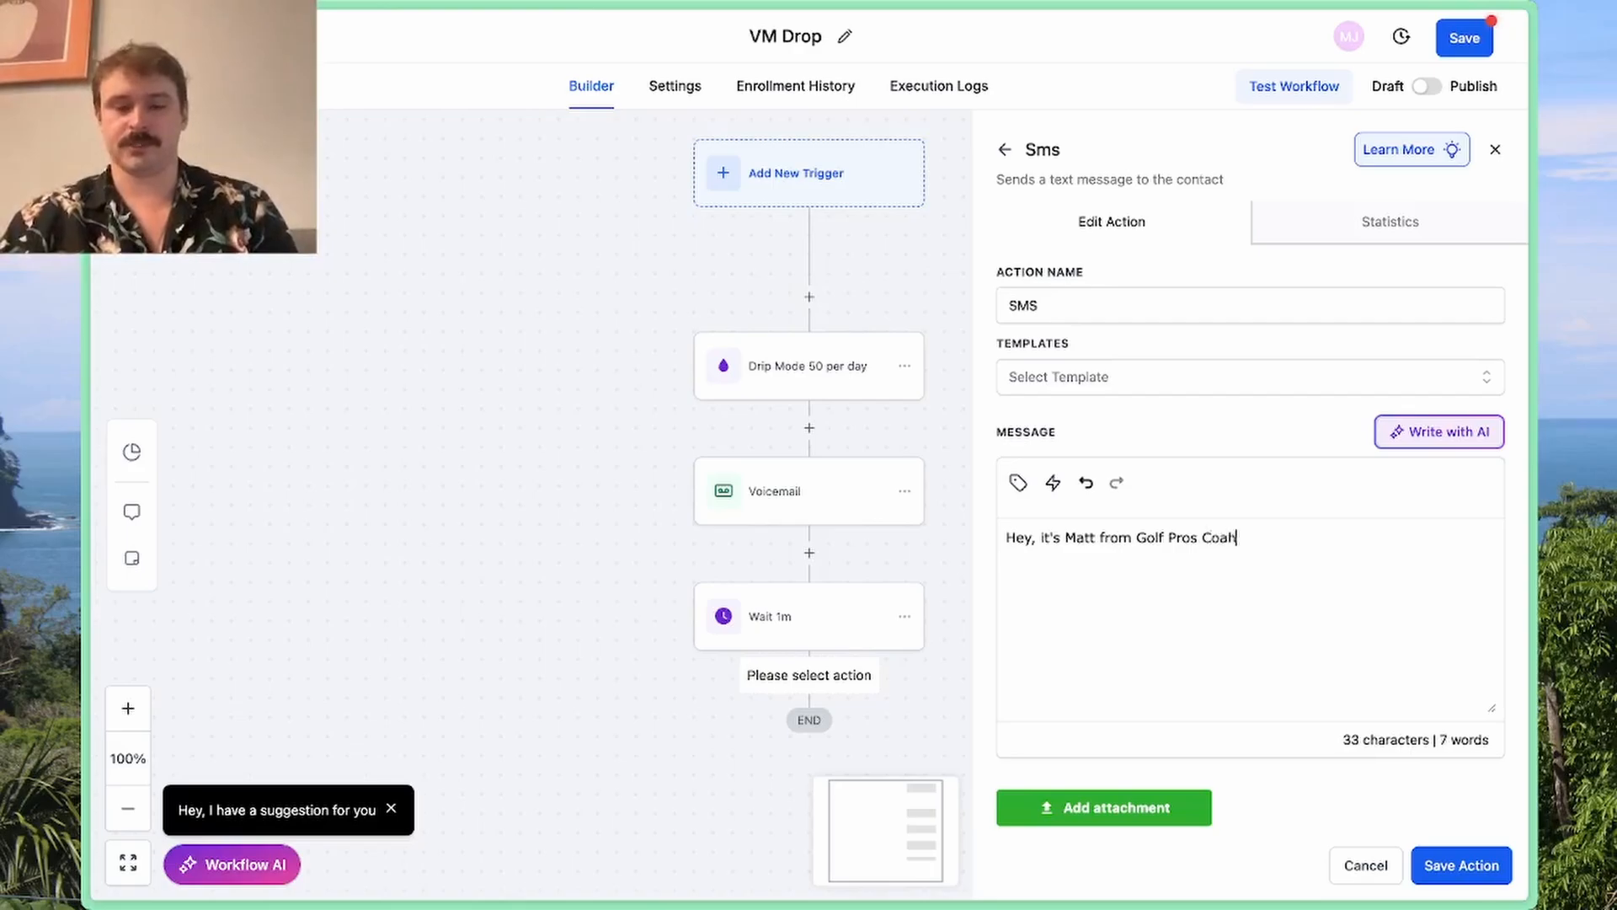
pyautogui.hotkey('alt', 'BackSpace')
pyautogui.write('Coachin')
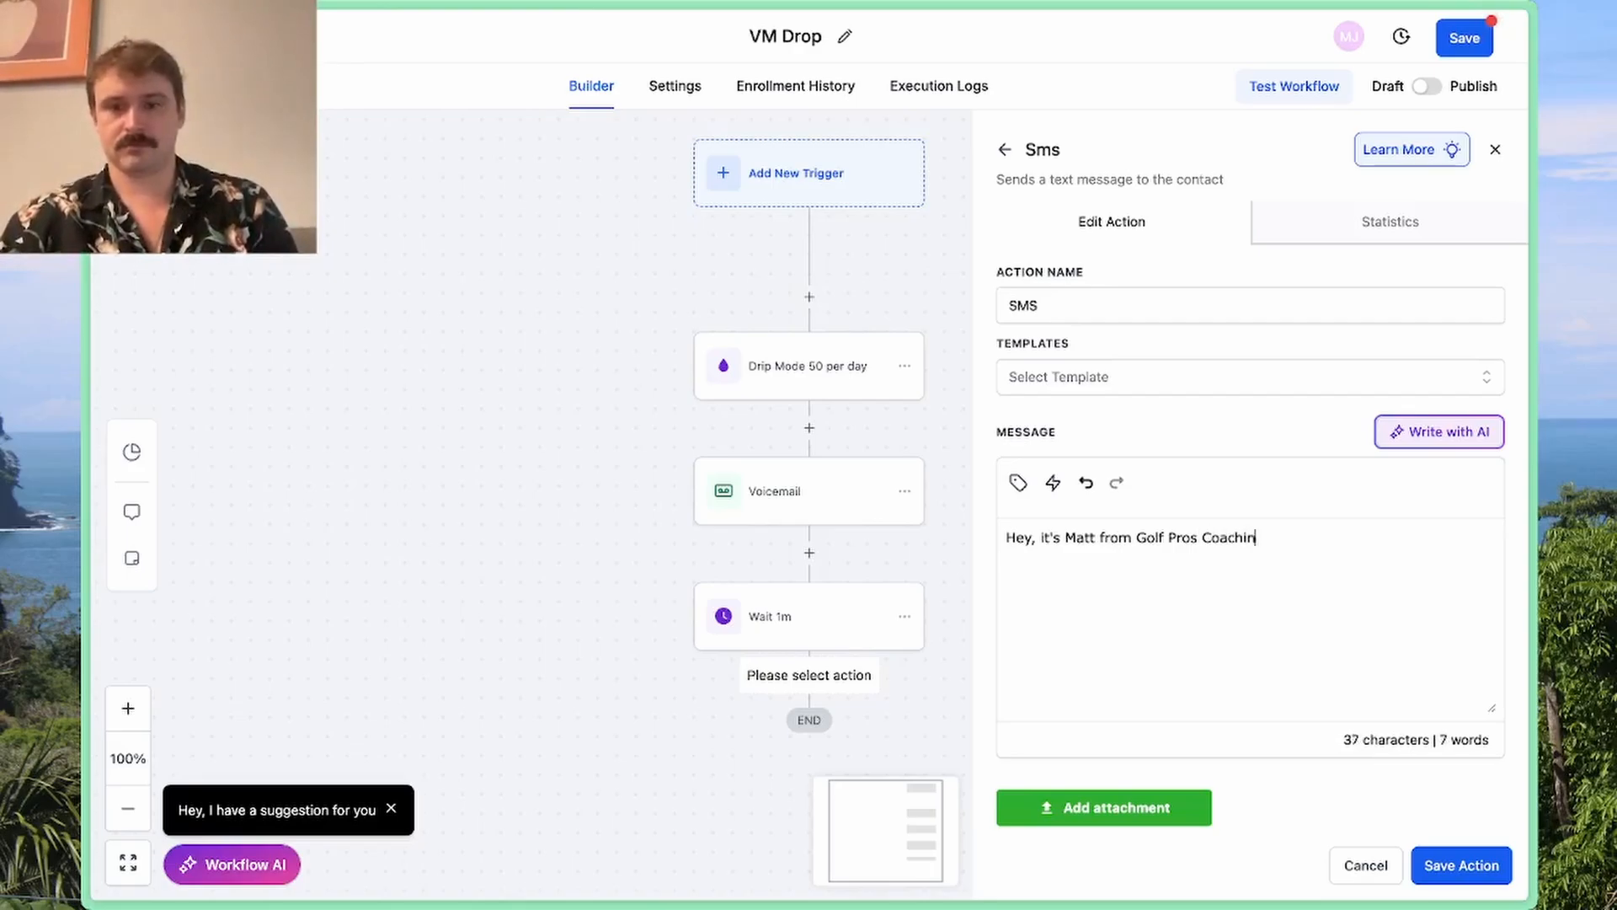
pyautogui.write('g, you still l')
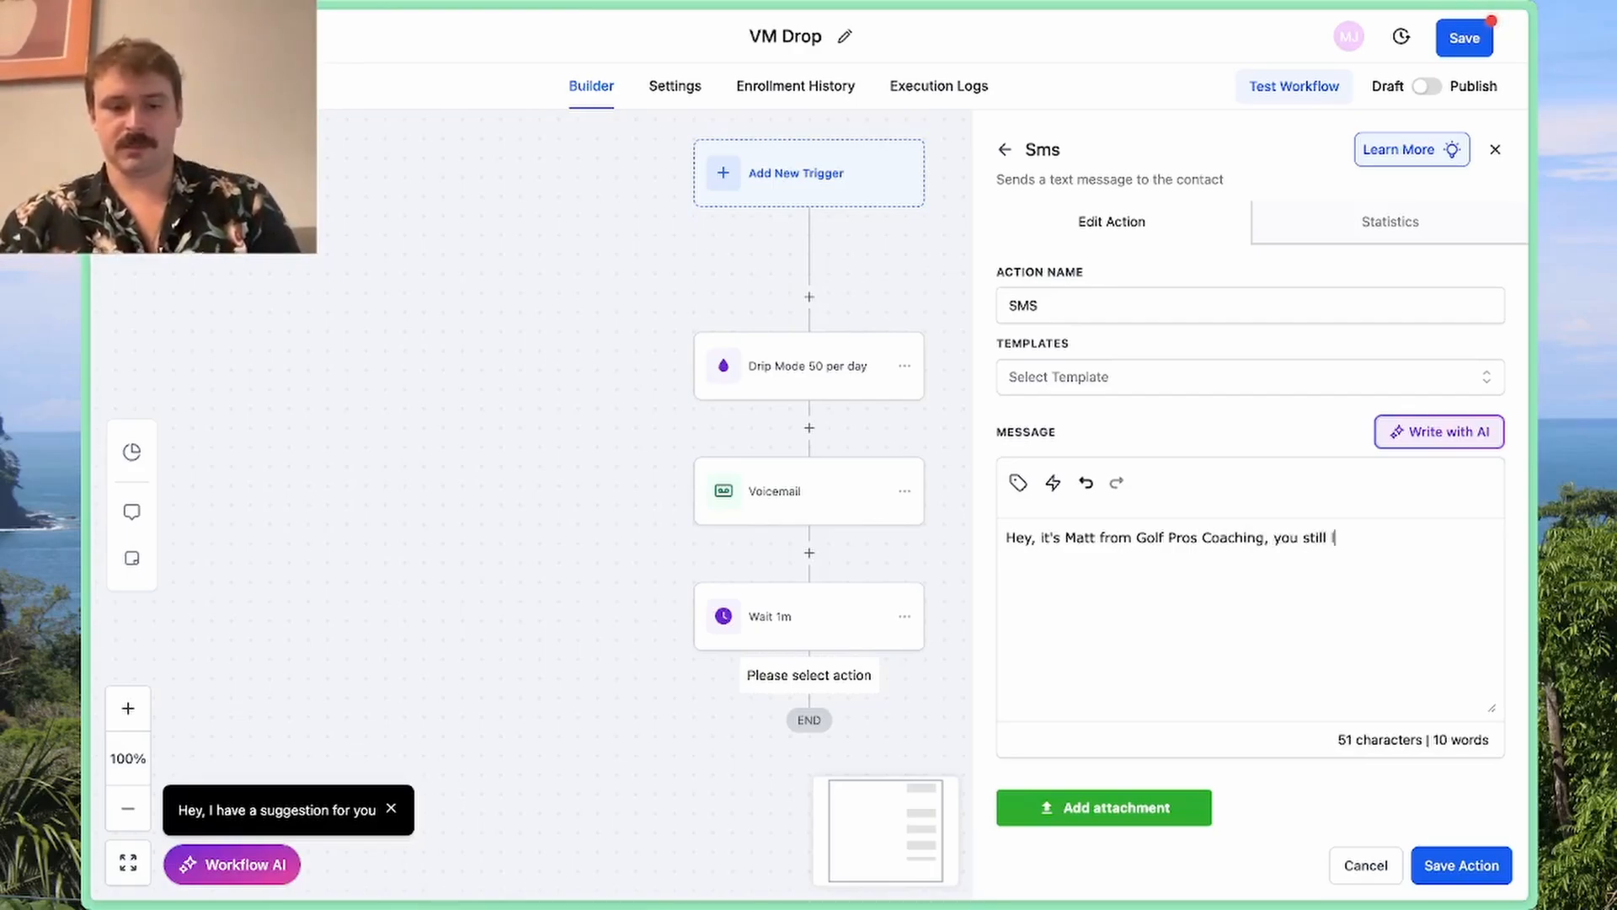
pyautogui.write('ooking for a coach?')
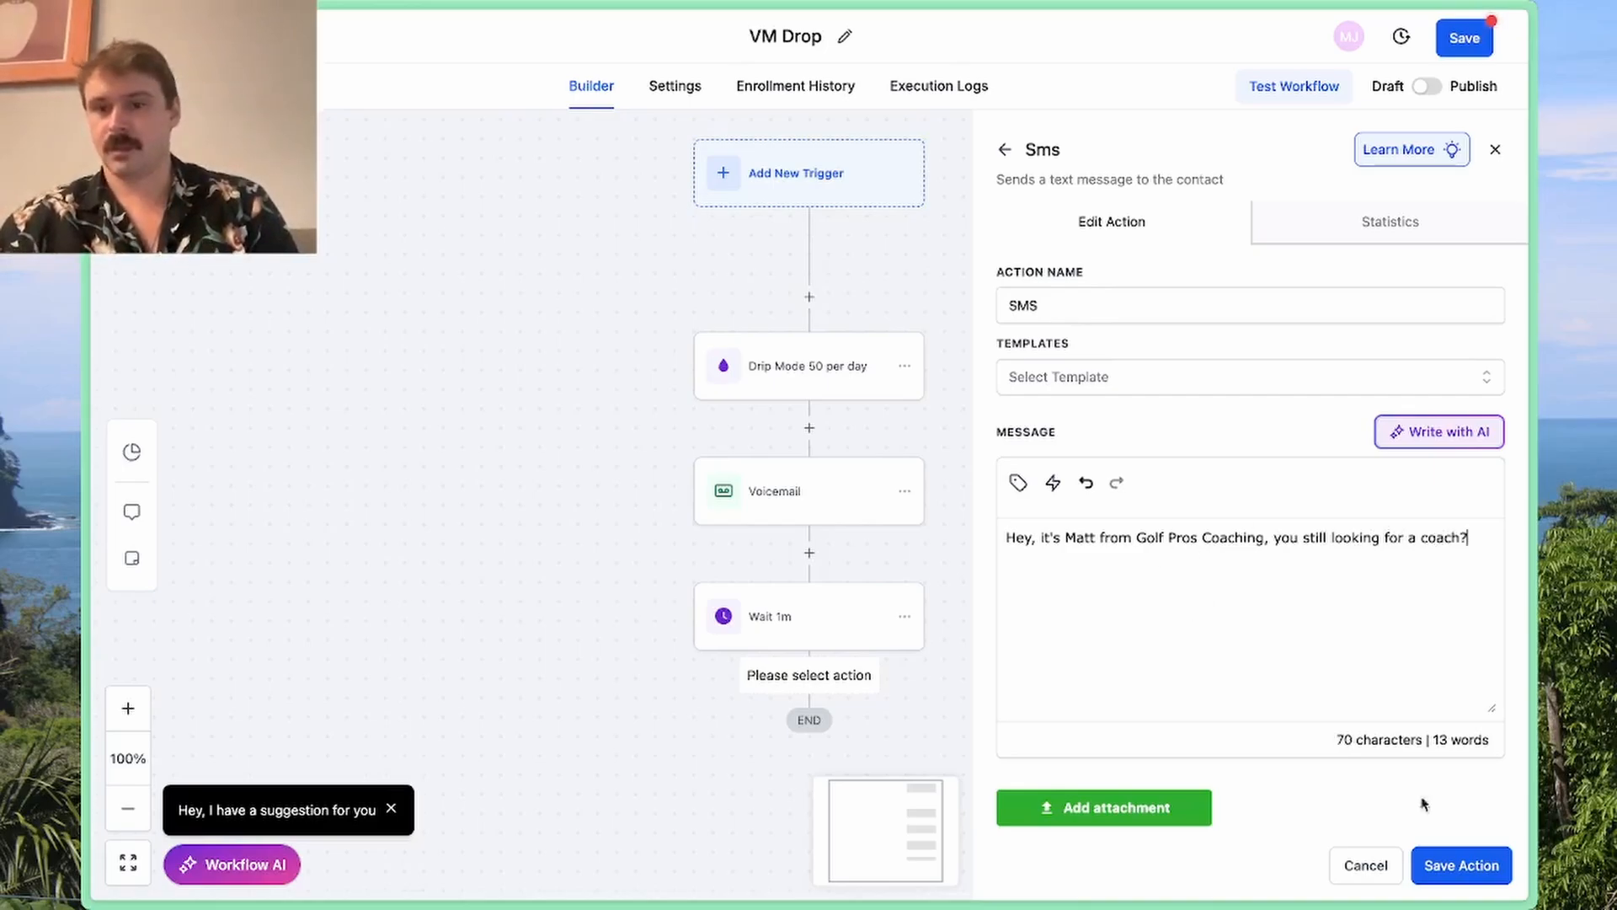
# Replace the message text after "Golf Pros Coaching," with "I just left you a voice message. Are you still looking for a coach?"
pyautogui.doubleClick(1273, 536)
pyautogui.keyDown('shift'); pyautogui.click(1436, 548); pyautogui.keyUp('shift')
pyautogui.write('M')
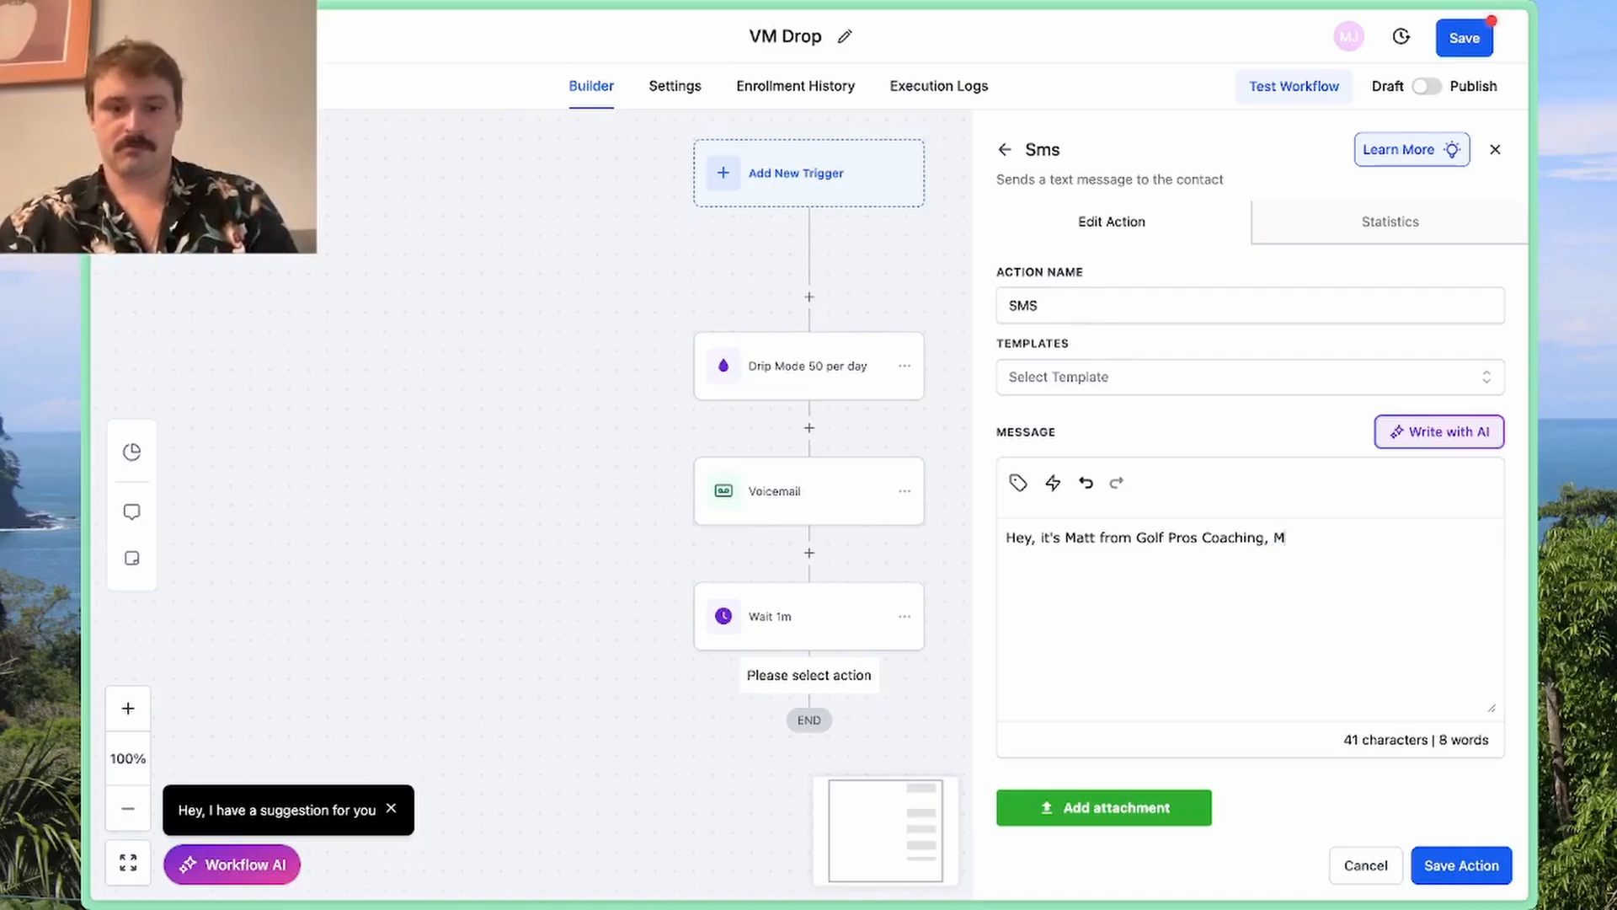
pyautogui.write('a')
pyautogui.press('BackSpace')
pyautogui.press('BackSpace')
pyautogui.write('I just let')
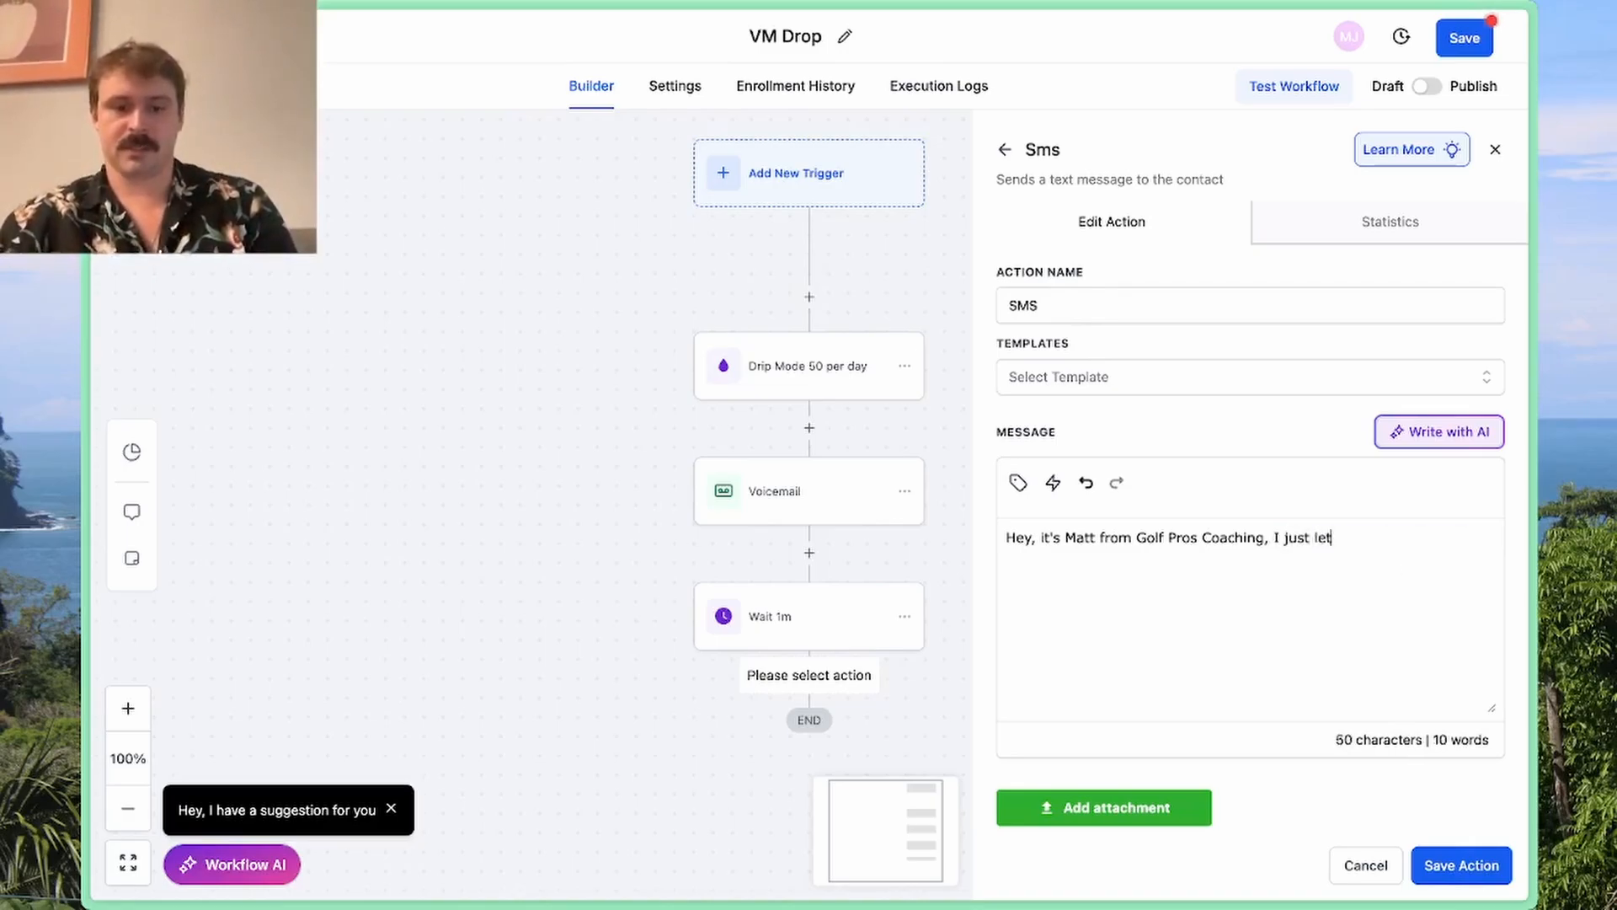
pyautogui.press('BackSpace')
pyautogui.write('ft you a voice')
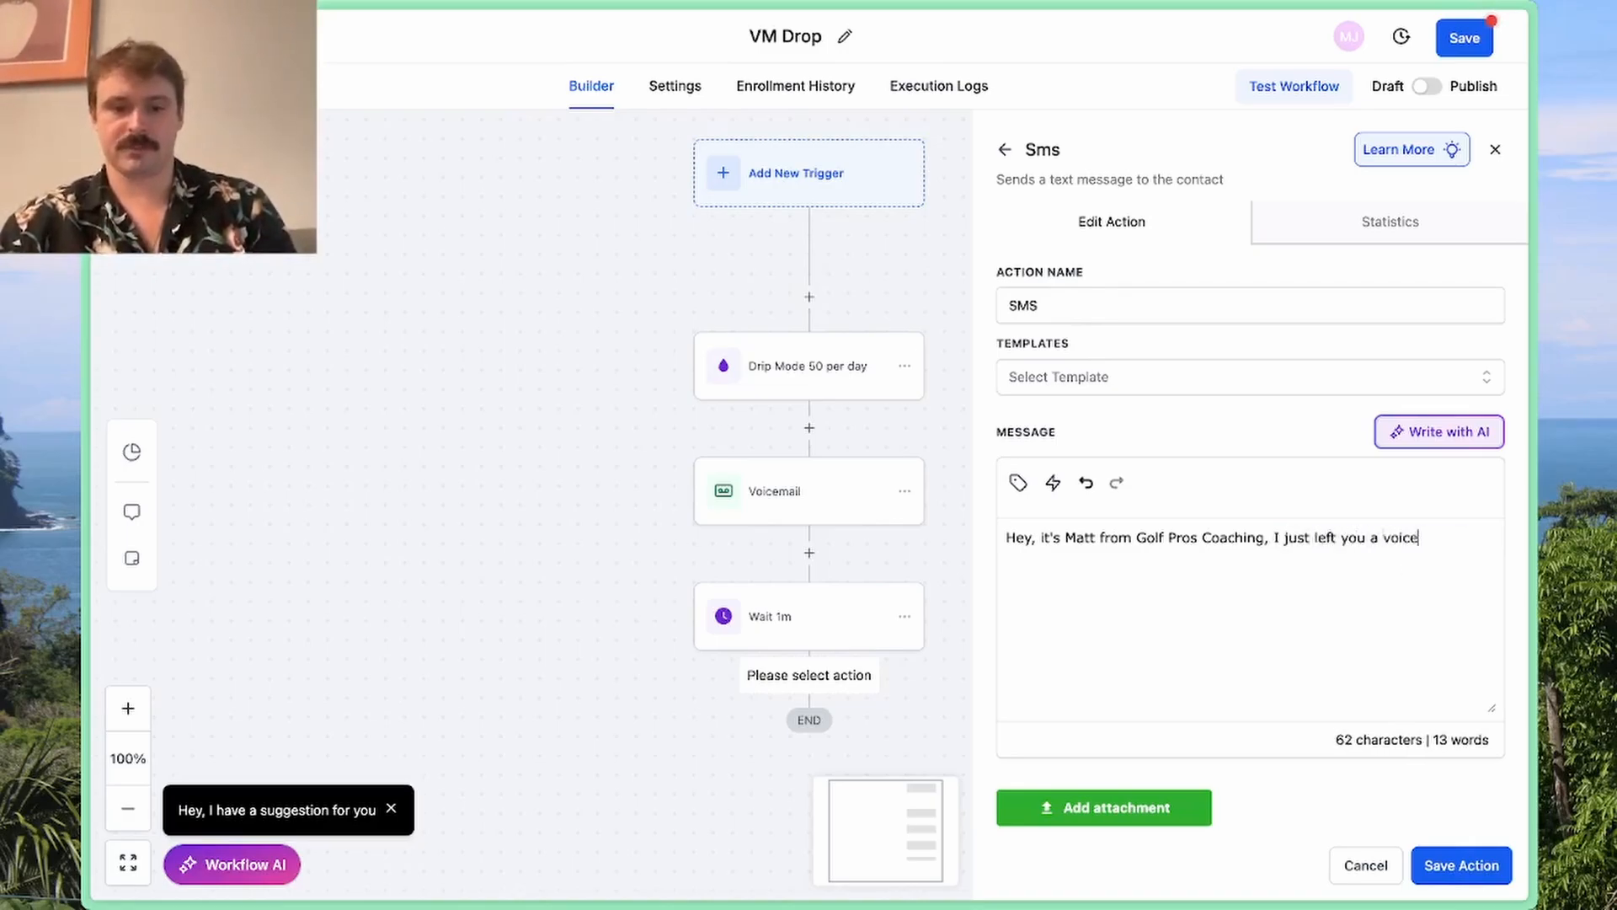
pyautogui.write(' message. ')
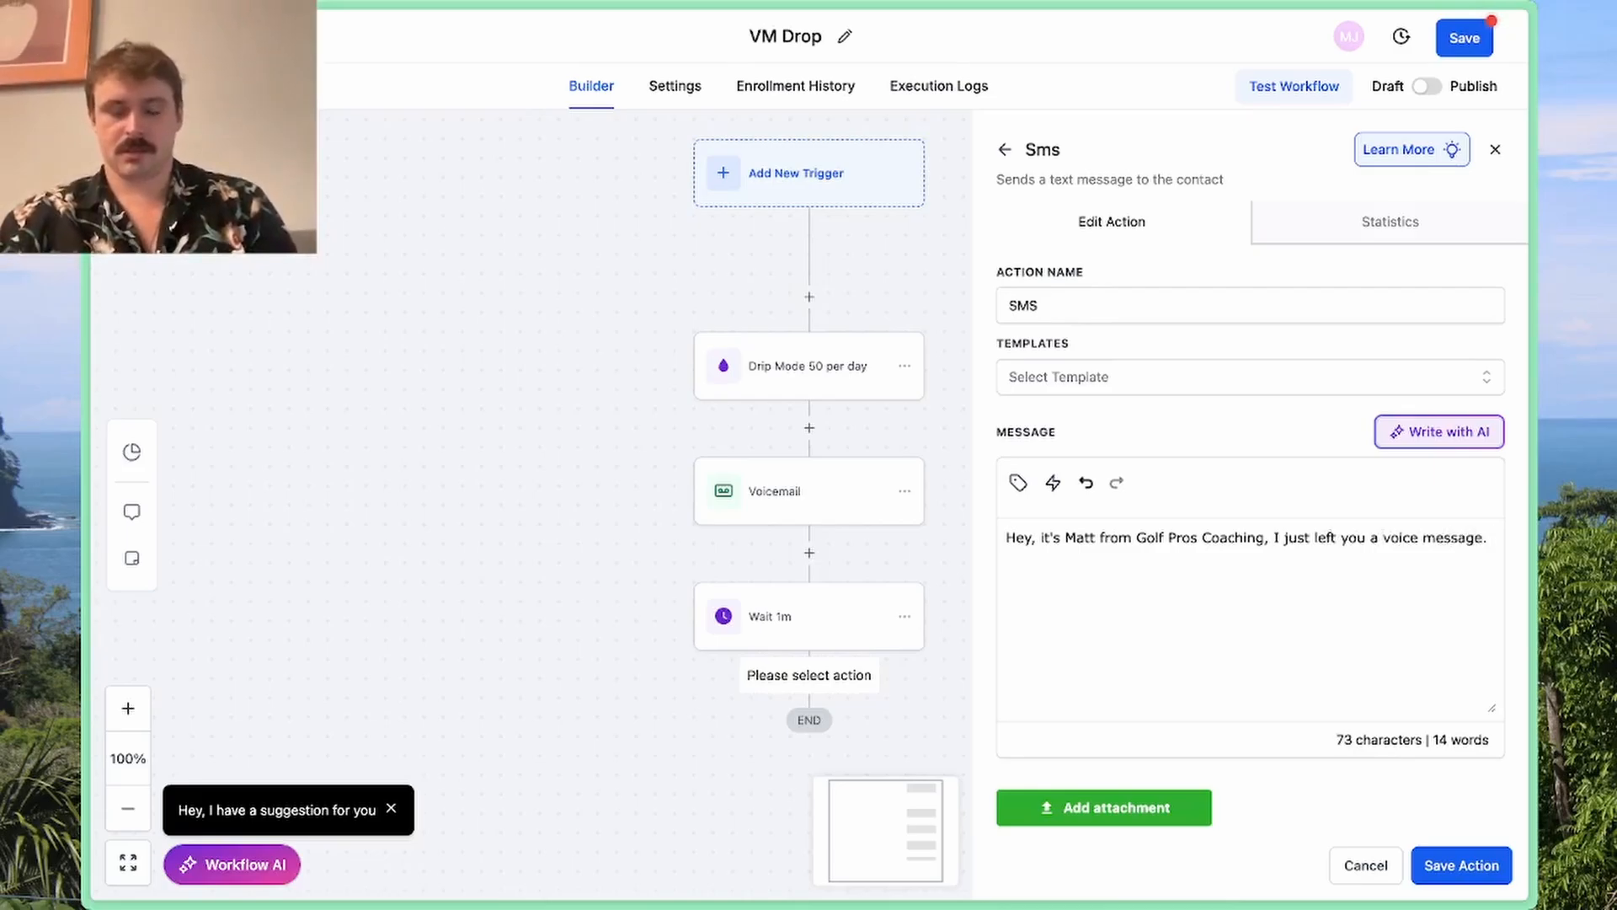
pyautogui.write('Are you still ')
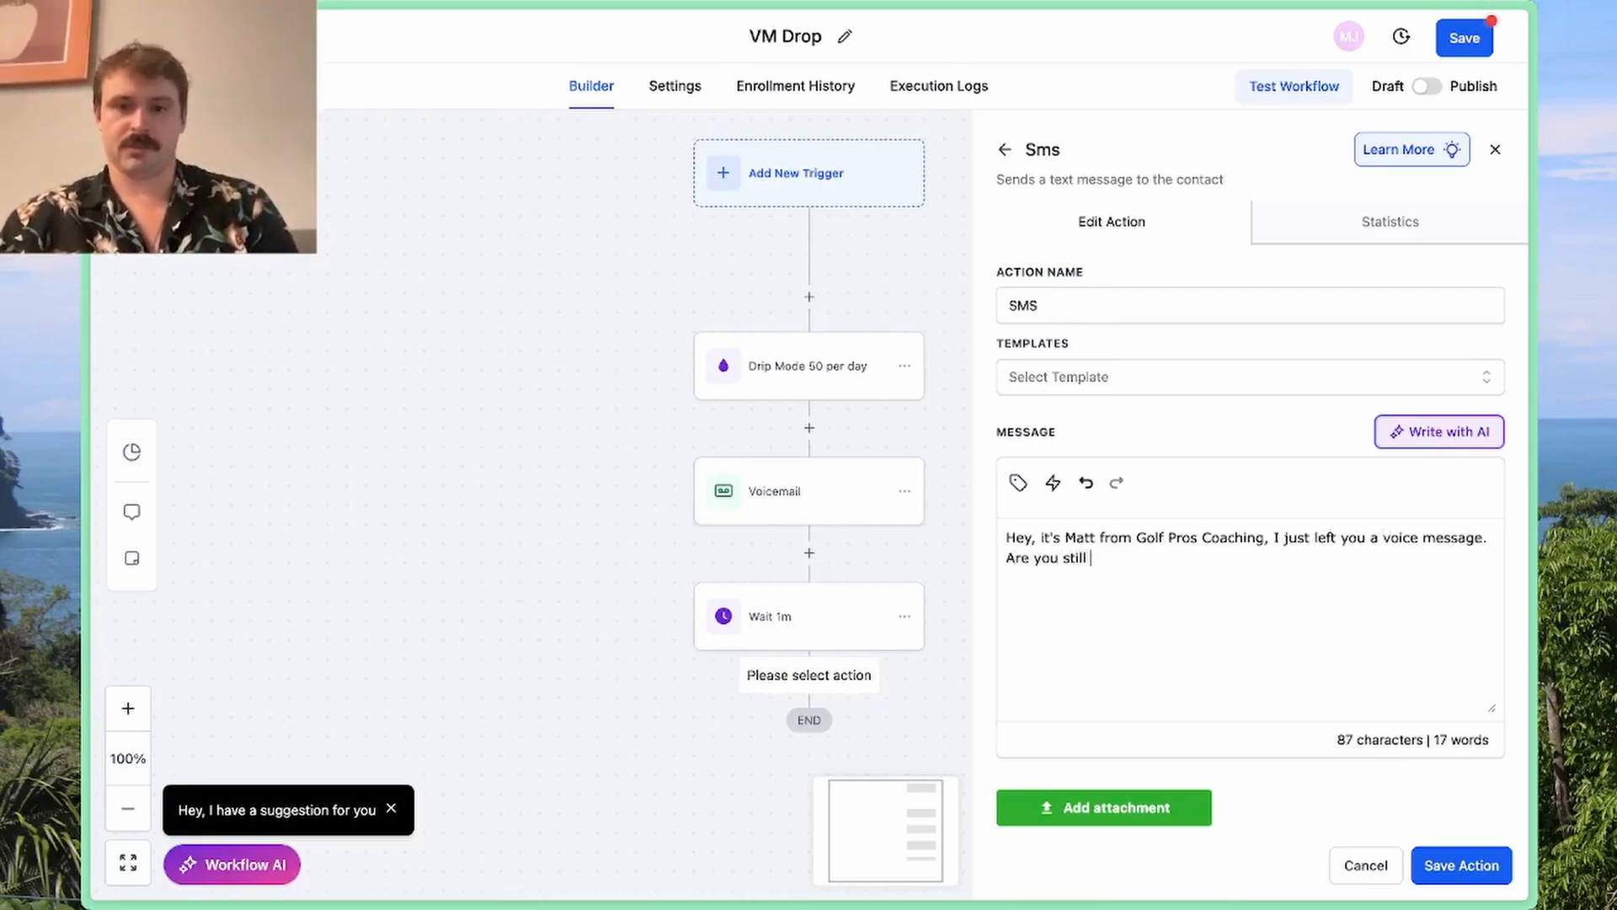
pyautogui.write('looking for a ')
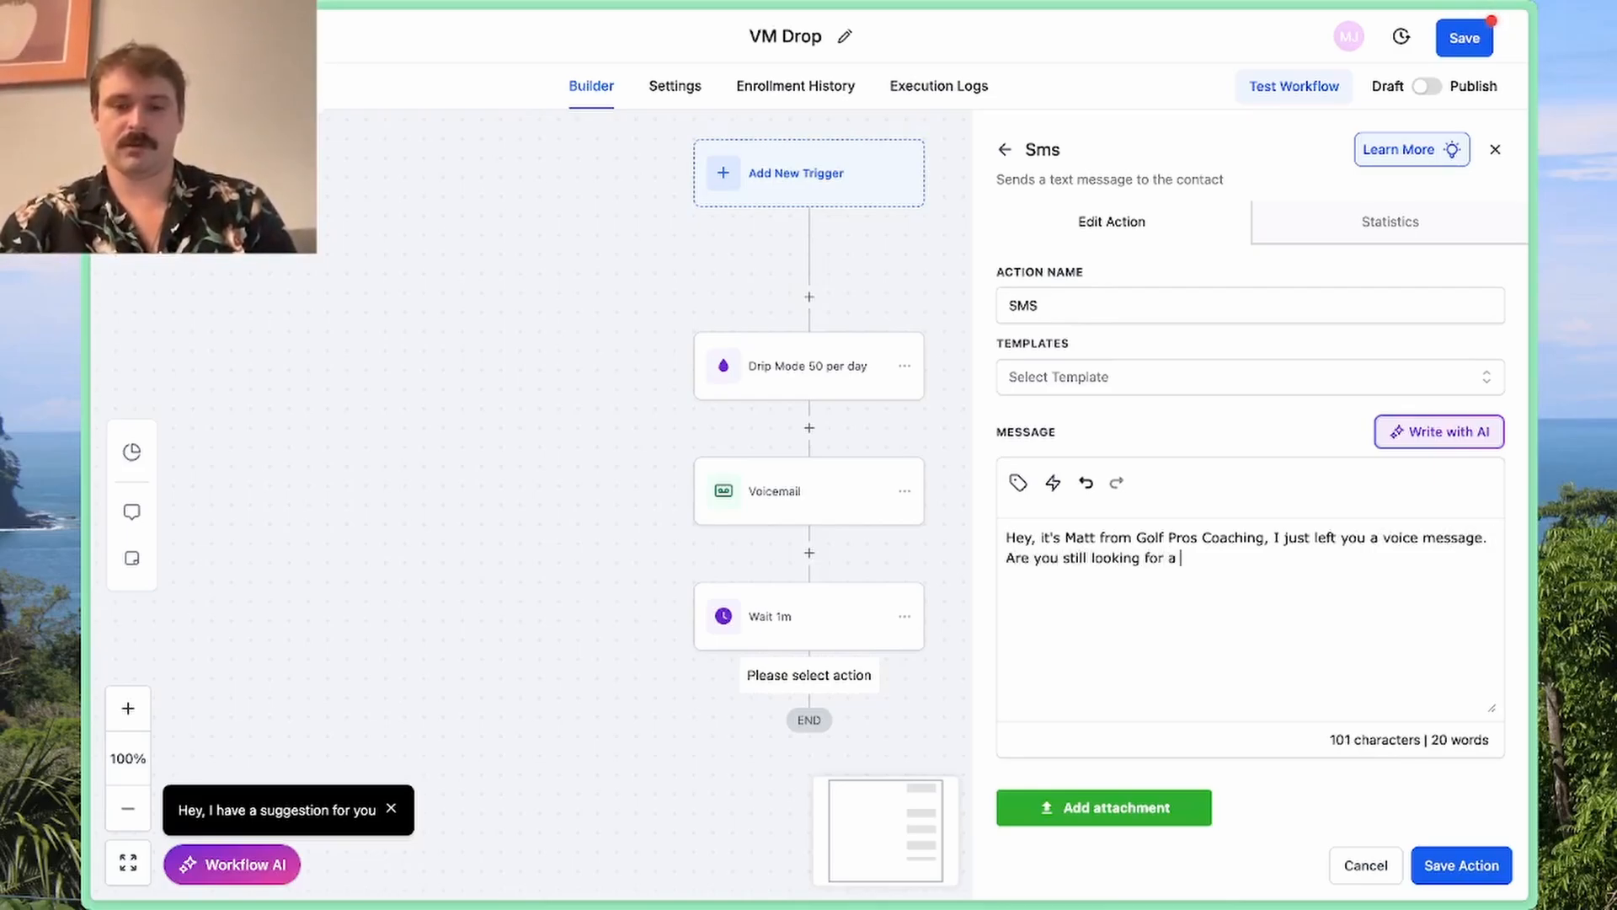
pyautogui.write('coach?')
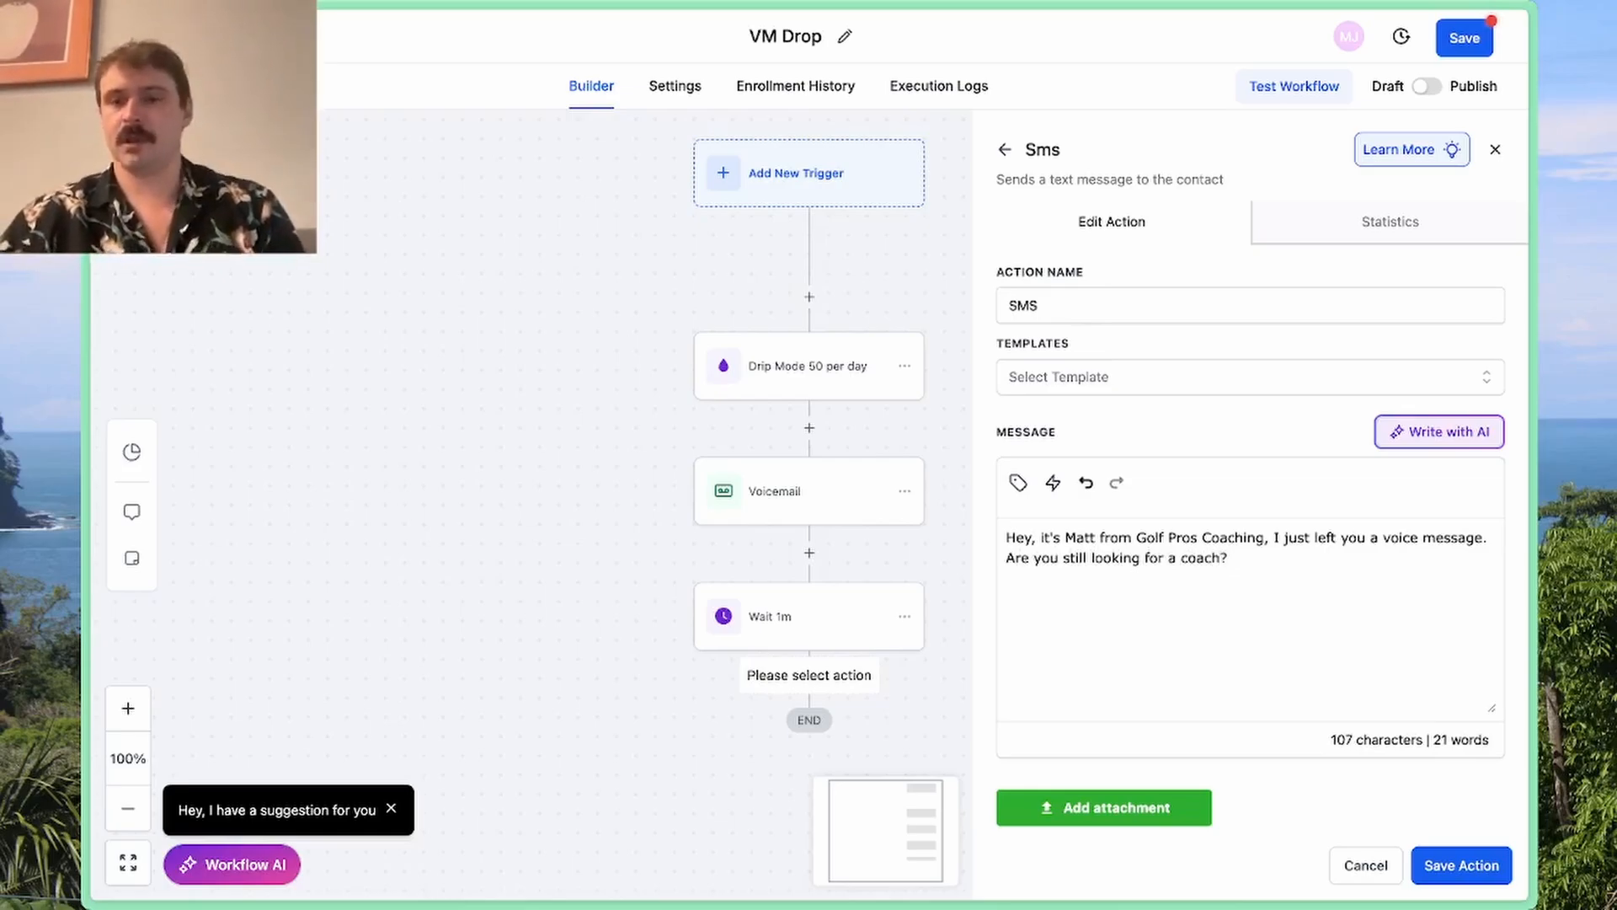
# Replace the closing question of the SMS with "Is this {{contact.first_name}}?", checking the available contact merge fields
pyautogui.hotkey('shift', 'Home')
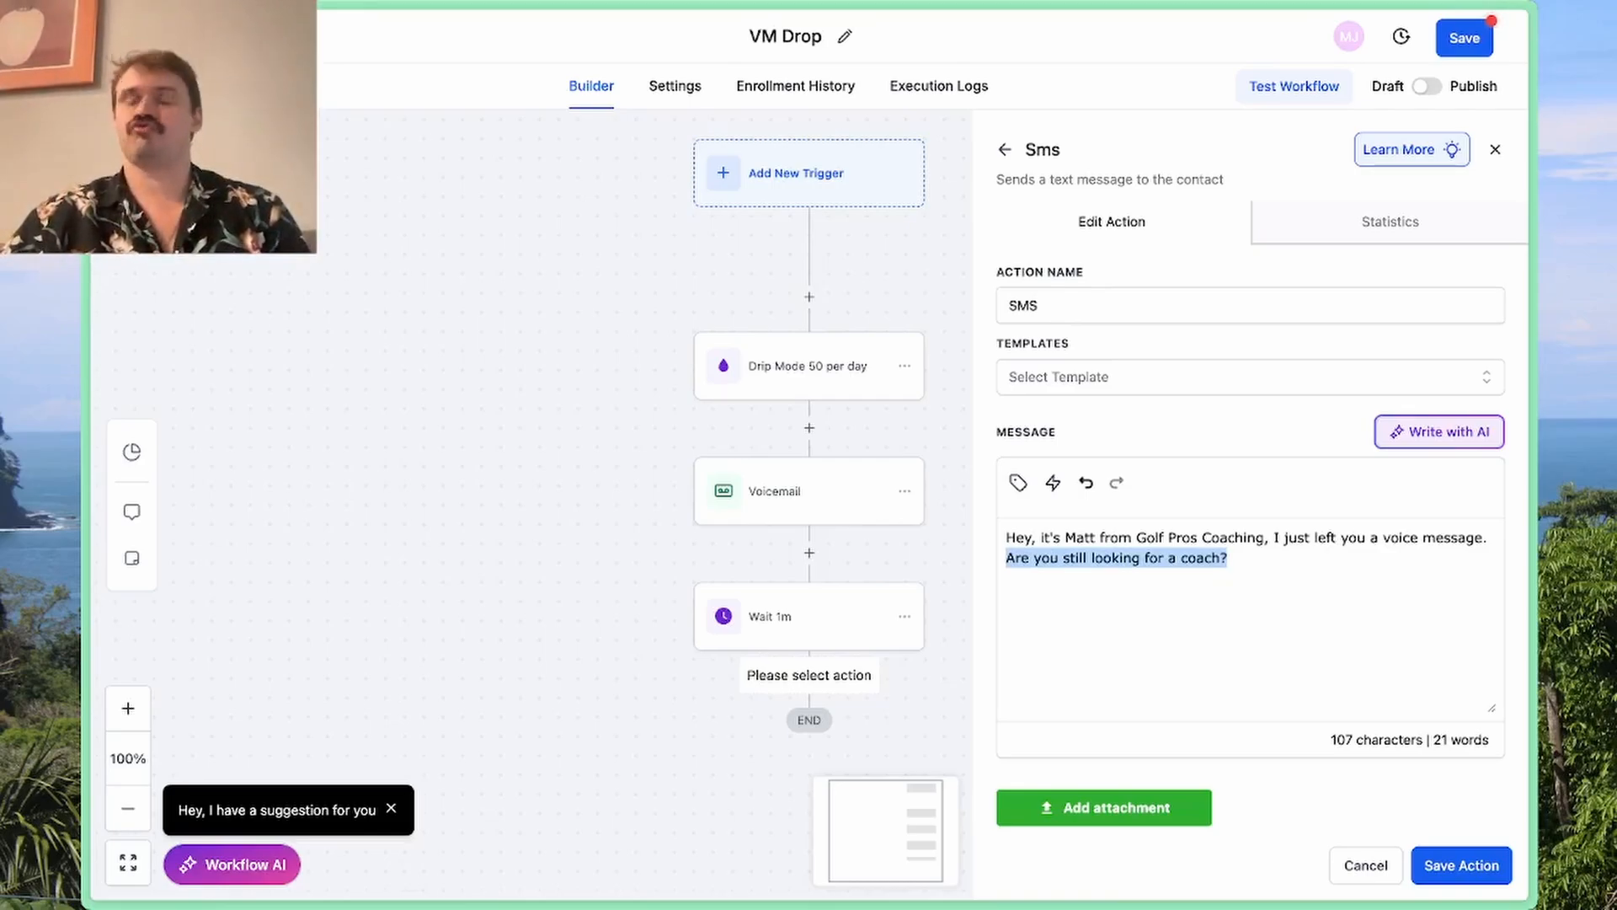
pyautogui.write('Is this ')
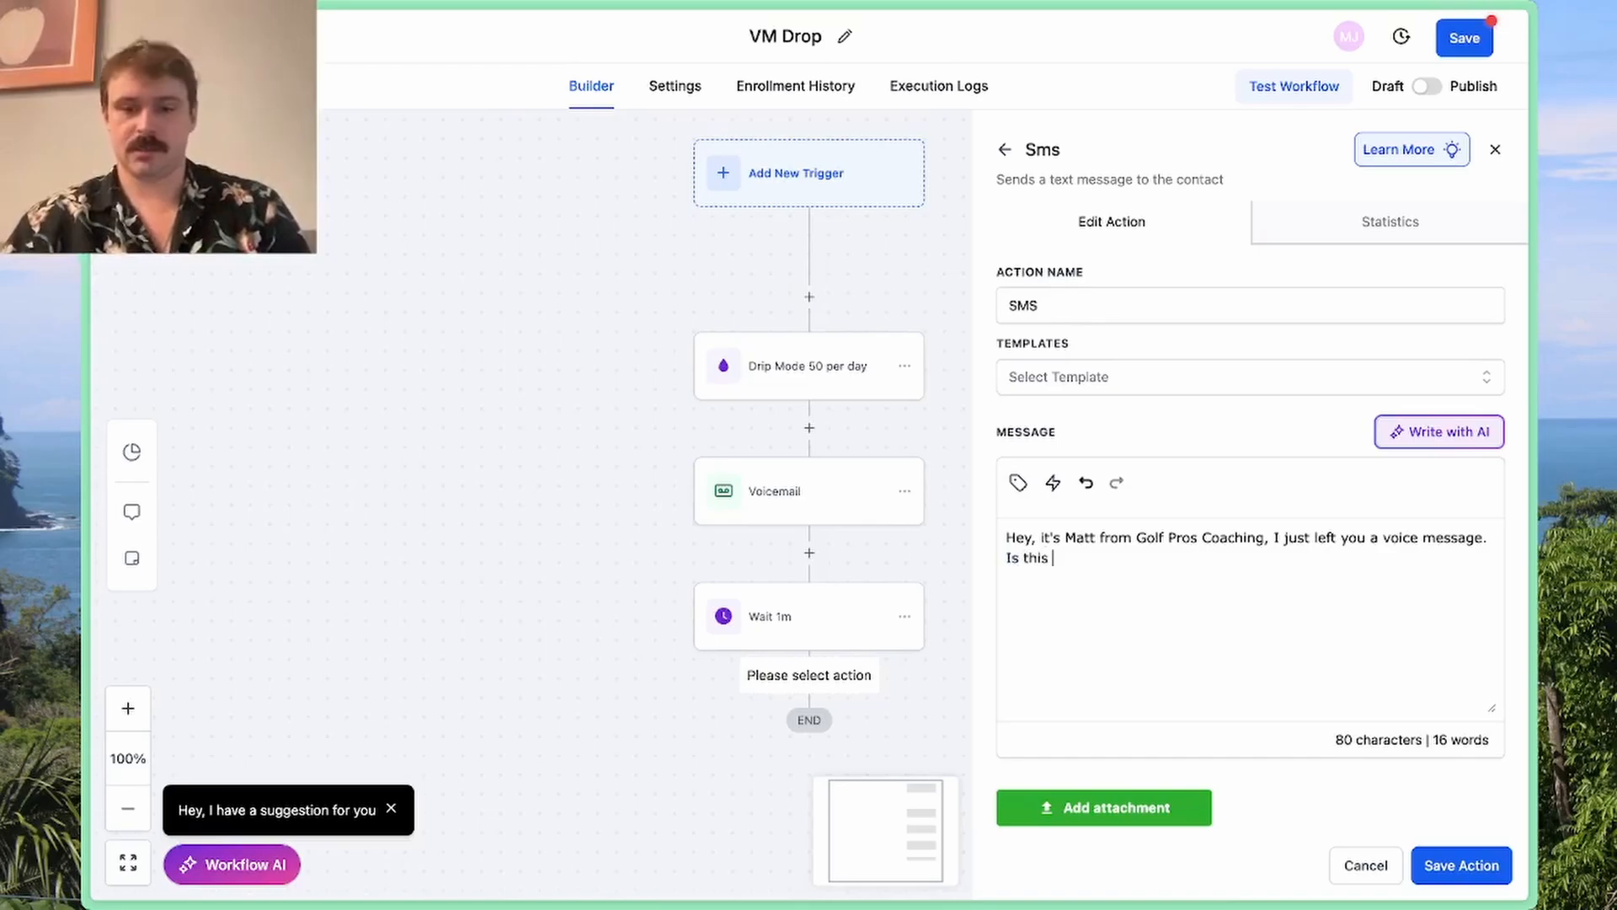
pyautogui.write('{{contact.fir')
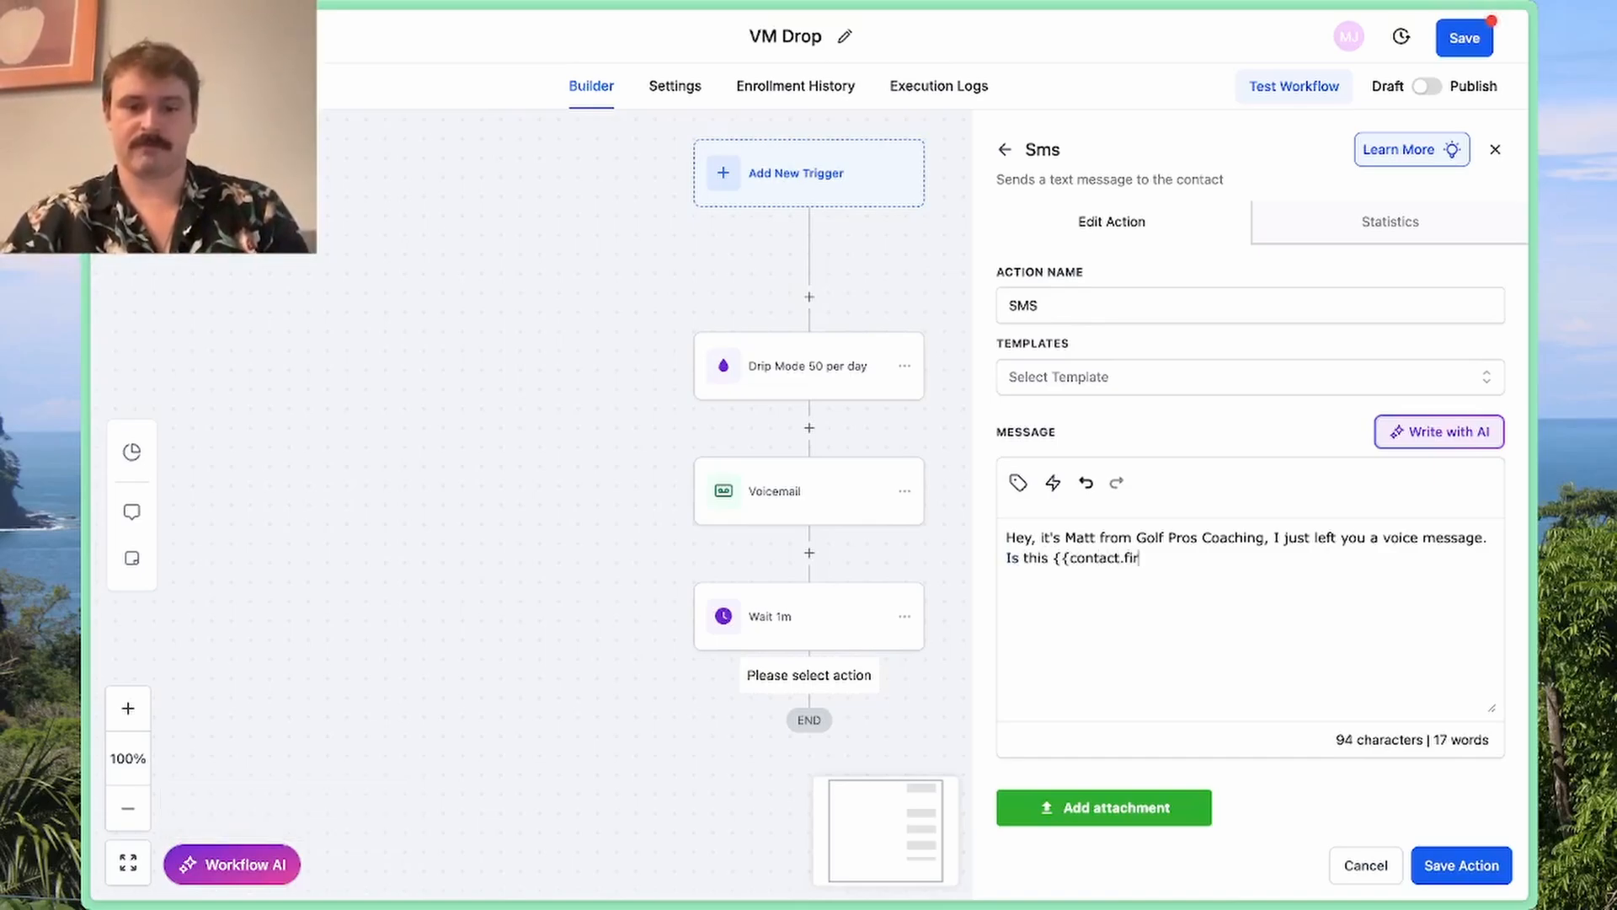
pyautogui.write('st_name}}')
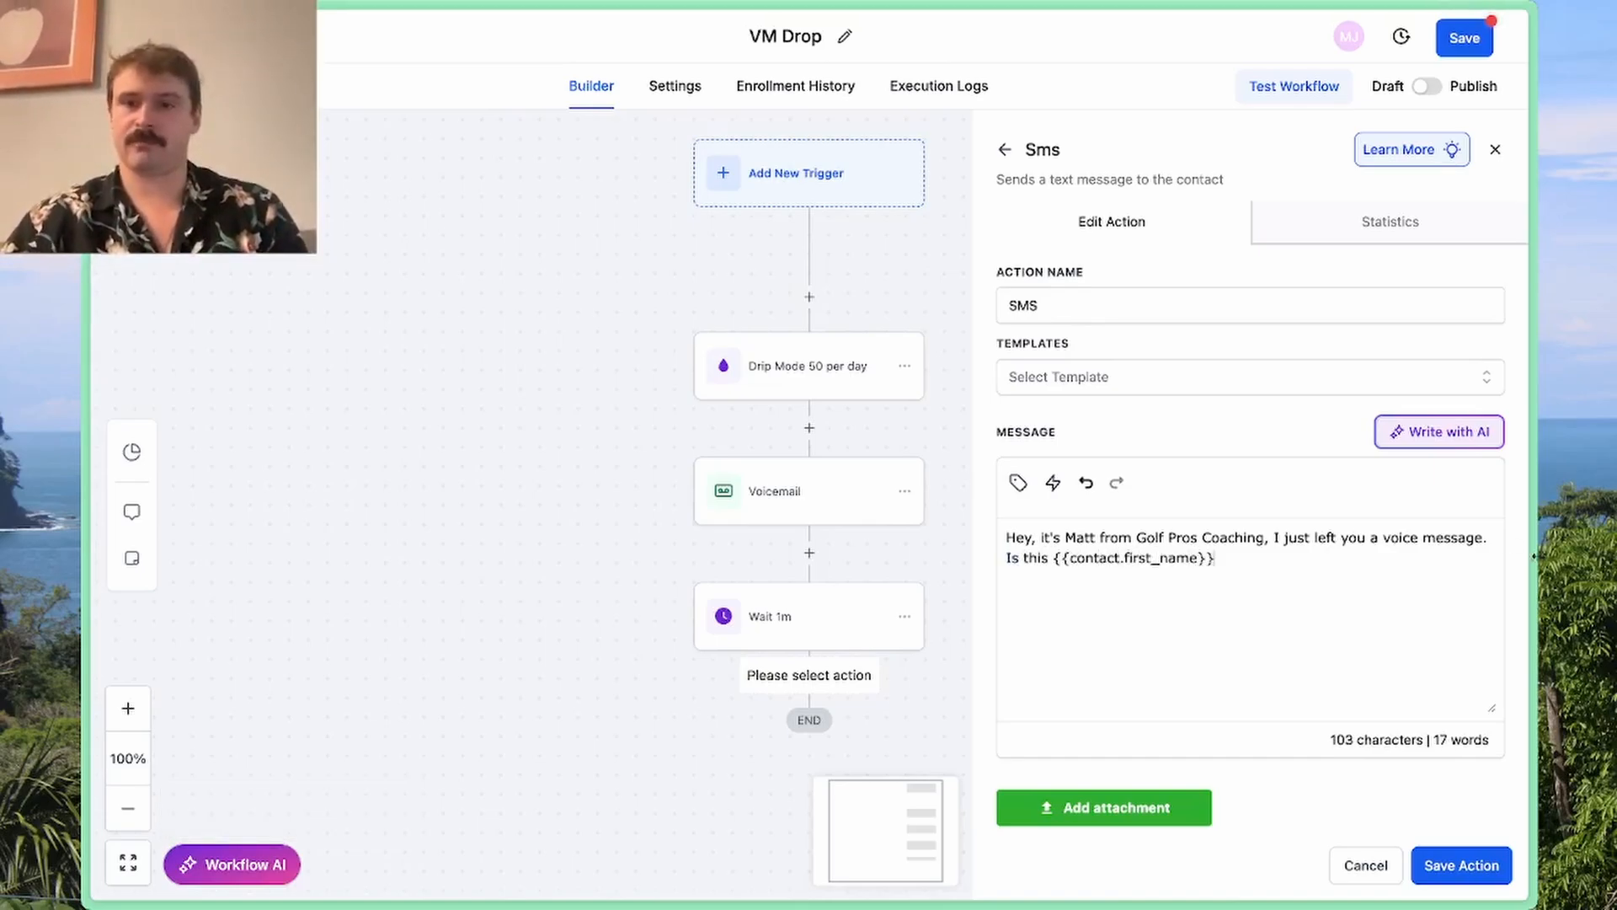
pyautogui.click(1017, 482)
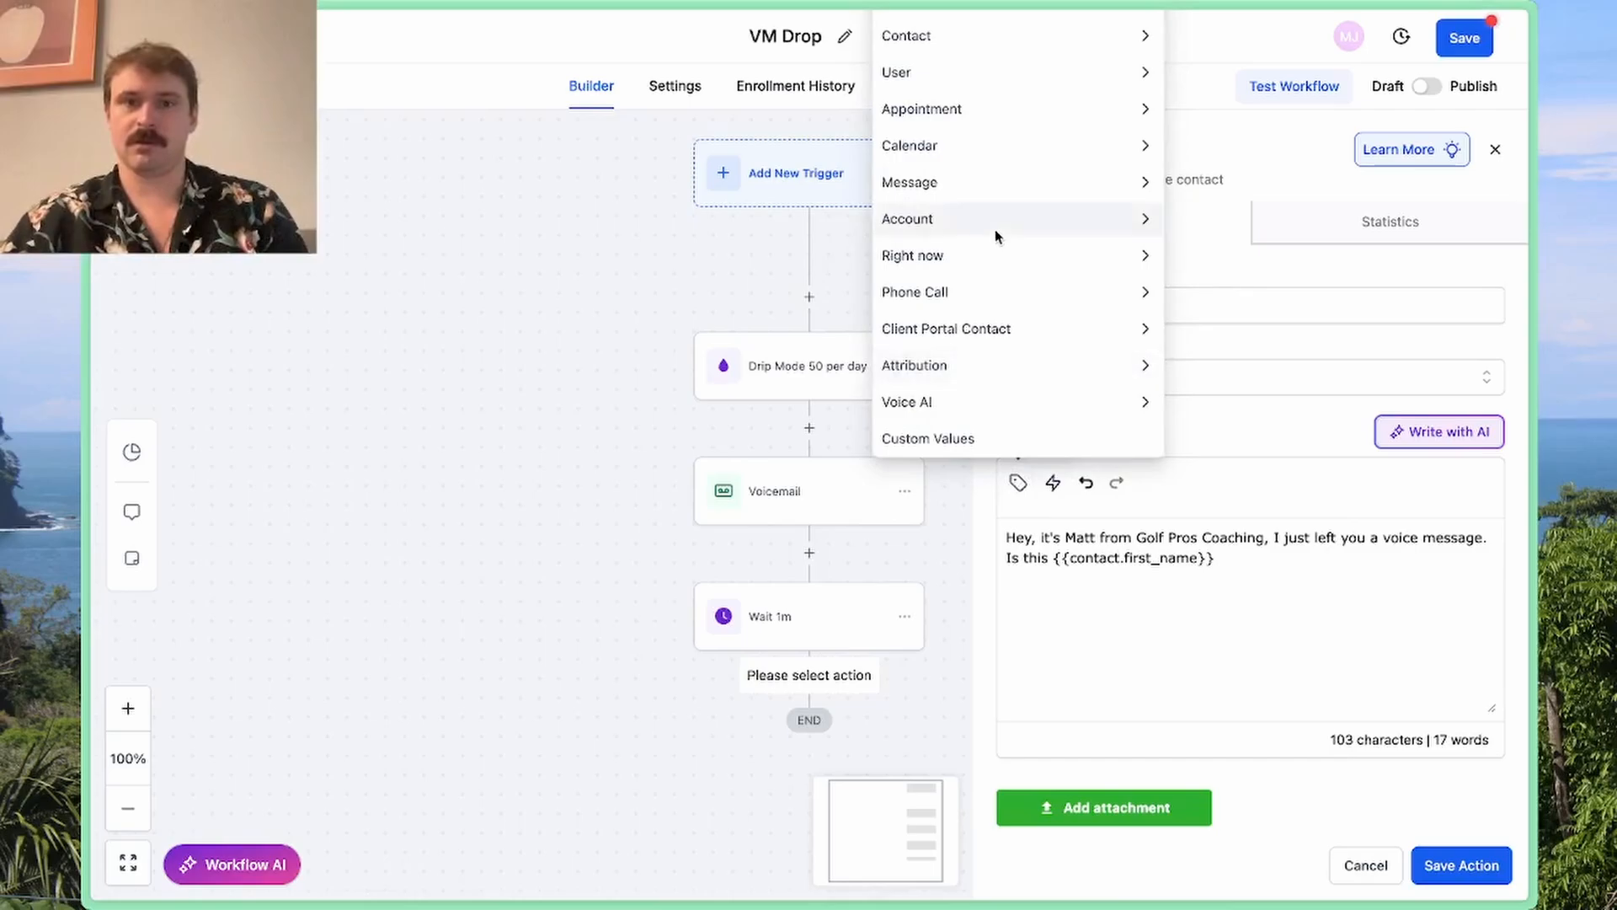
pyautogui.click(966, 35)
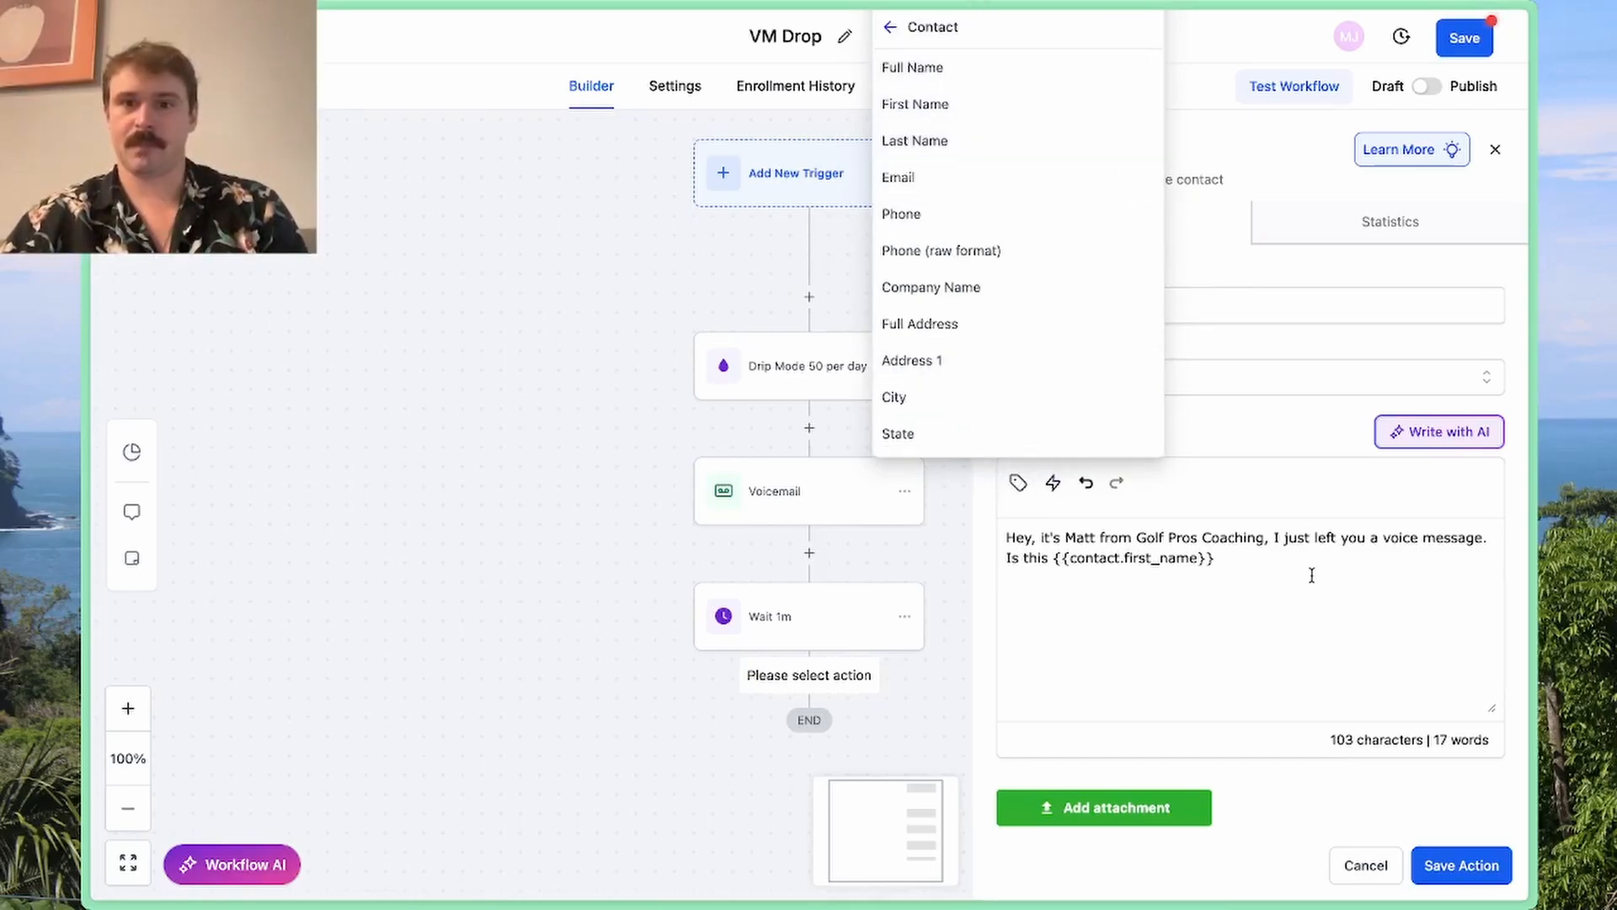
pyautogui.press('Escape')
pyautogui.write('?')
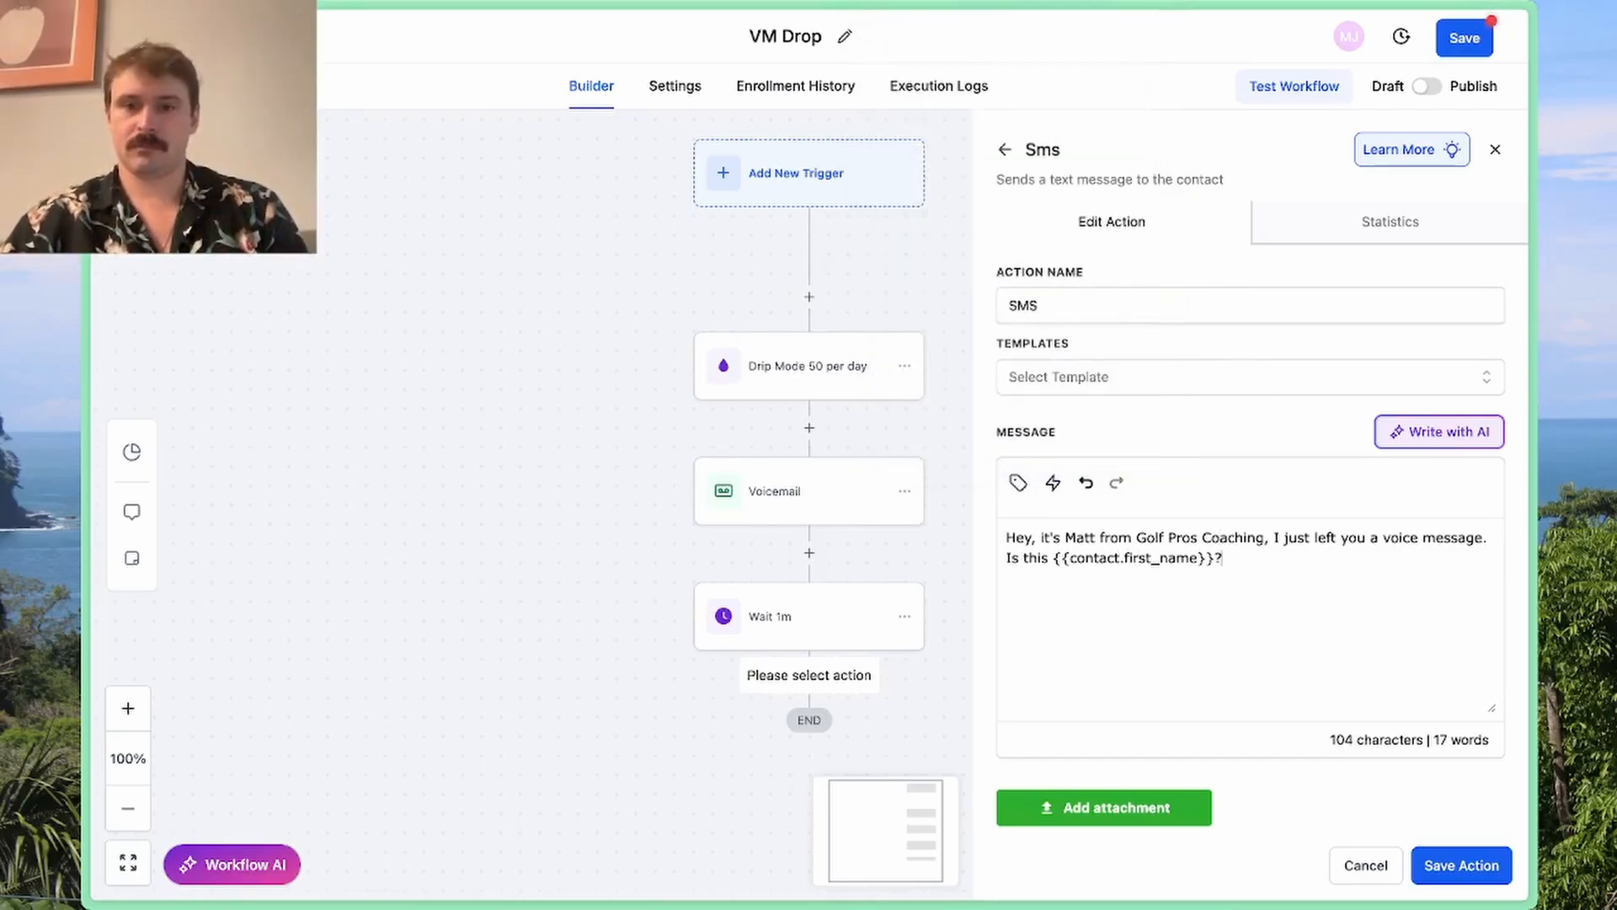
# Precede the closing question with "Making sure I have the right number," in lowercase continuation, and save and publish the workflow with this SMS
pyautogui.write('Making sure Ihave the r')
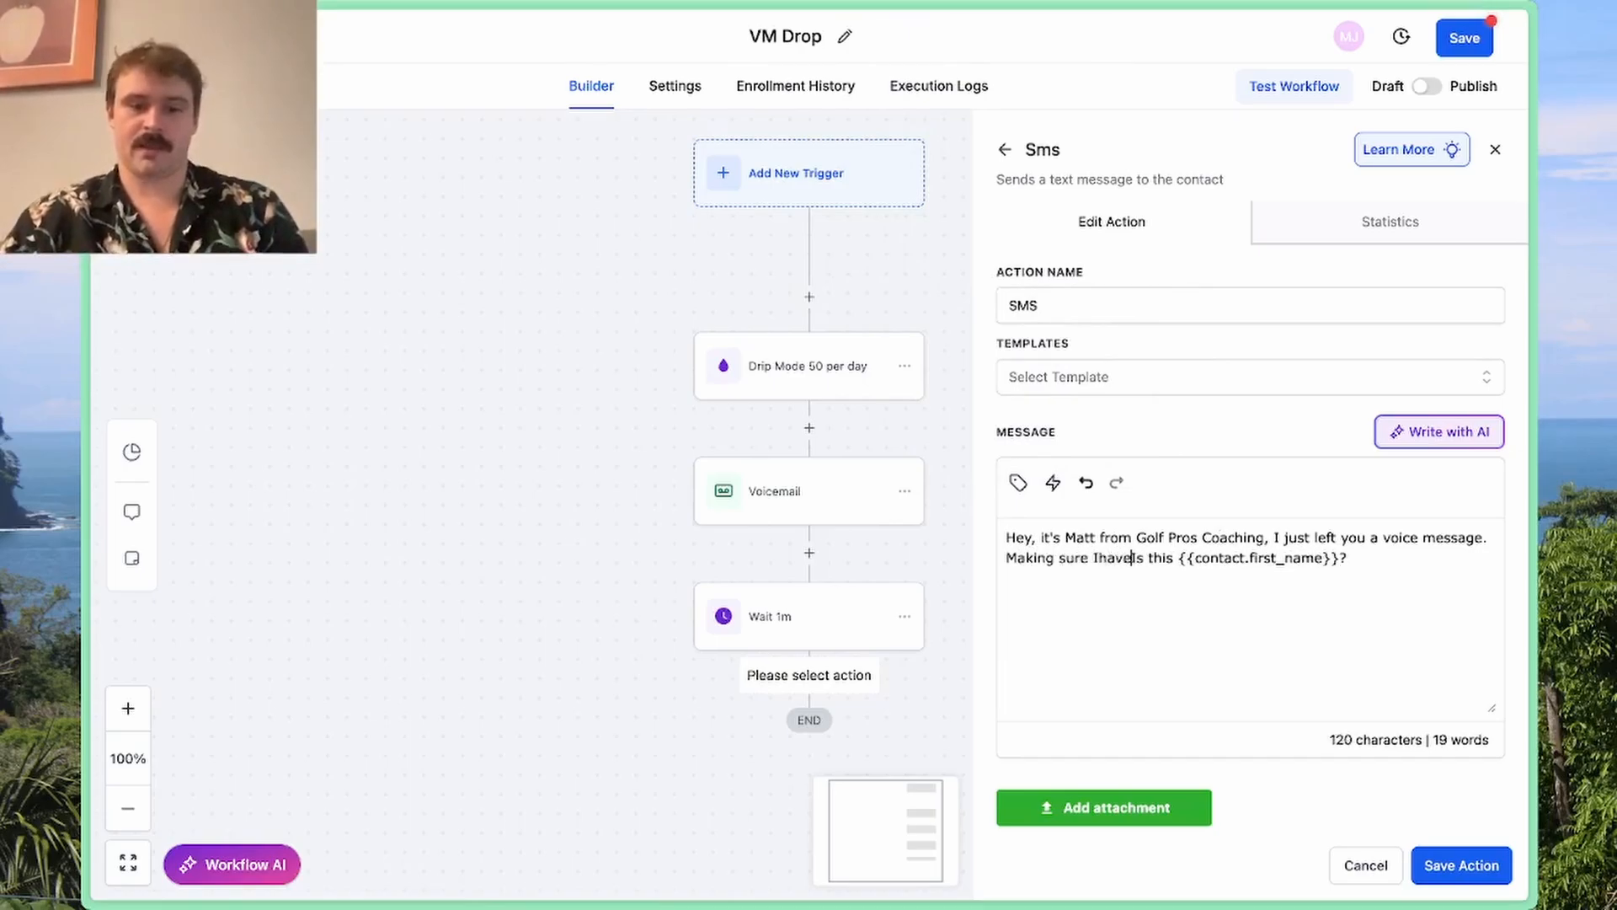
pyautogui.write('ight number,')
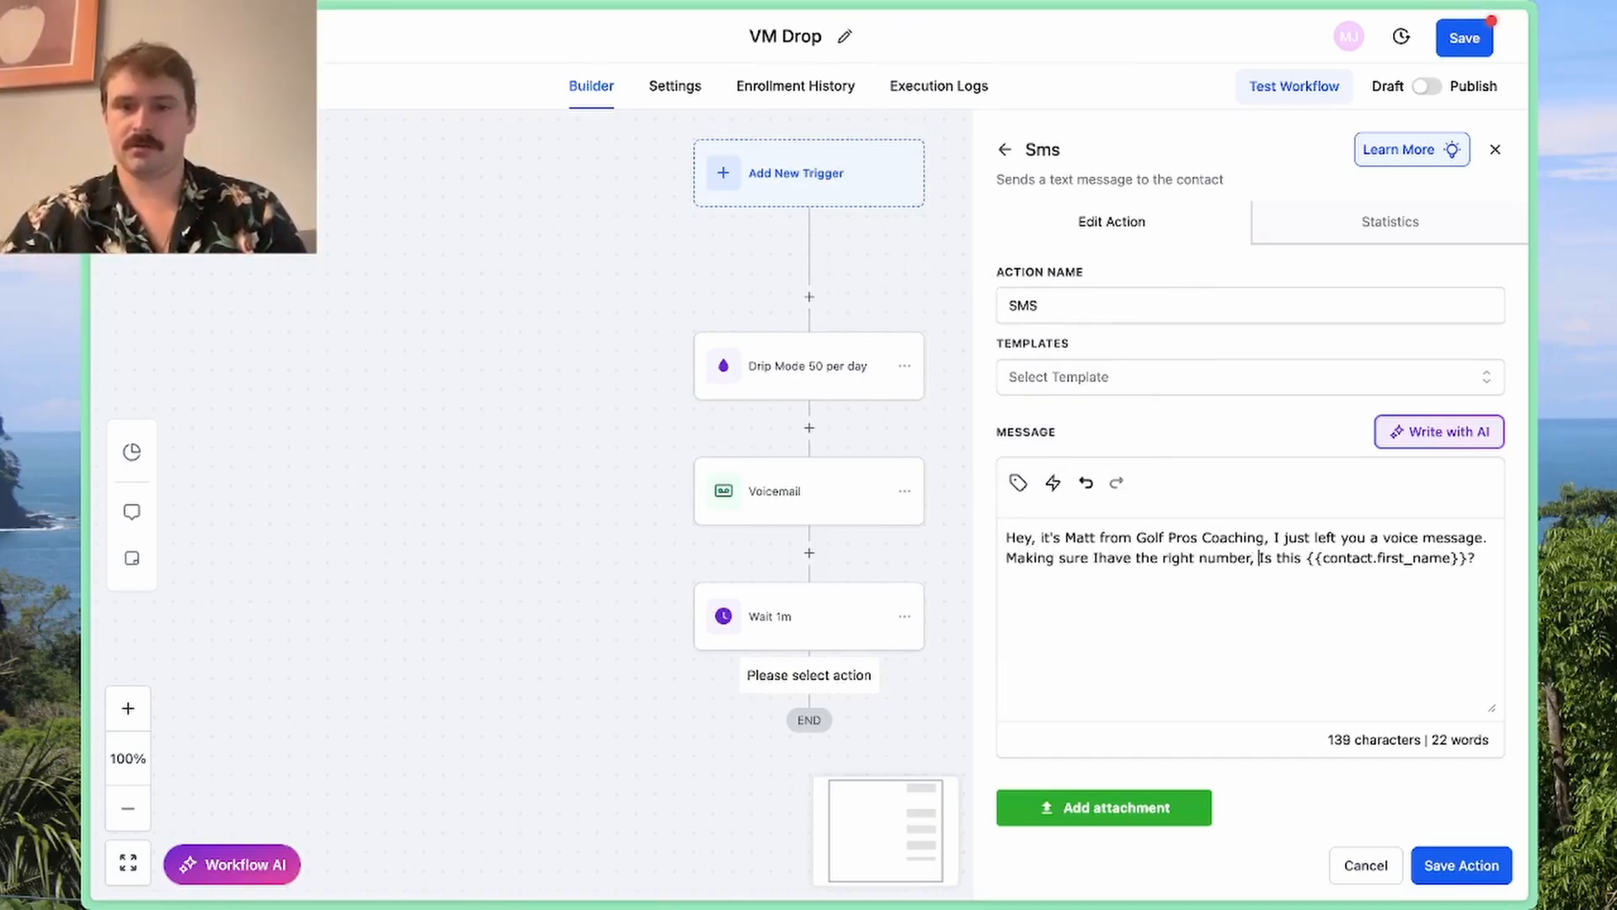
pyautogui.press('Delete')
pyautogui.write('i')
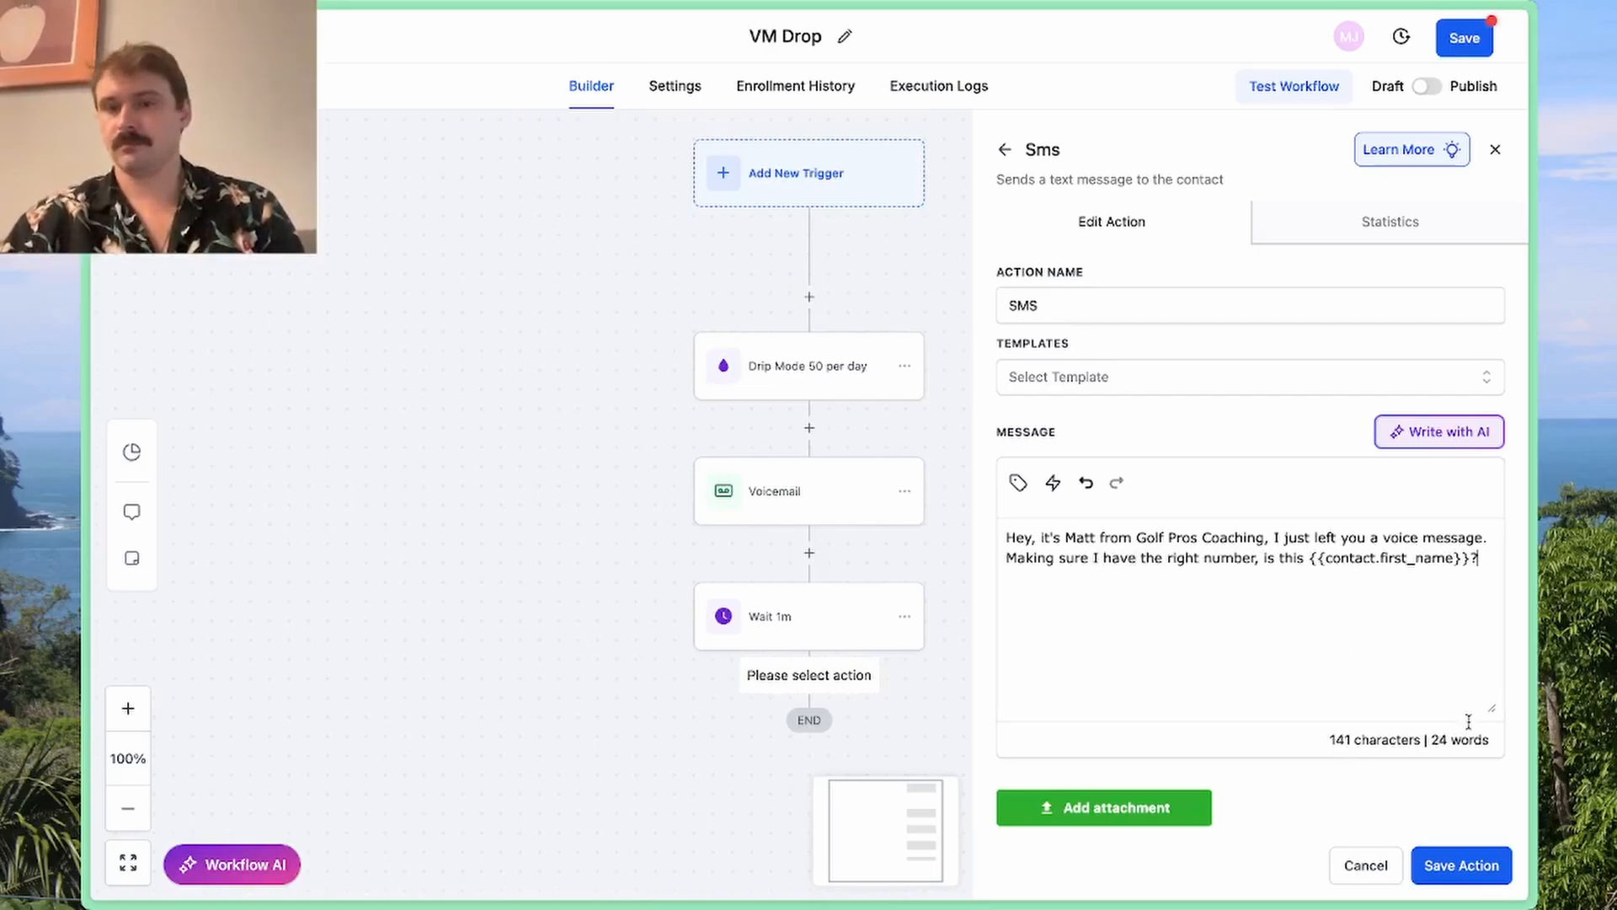
pyautogui.click(1459, 864)
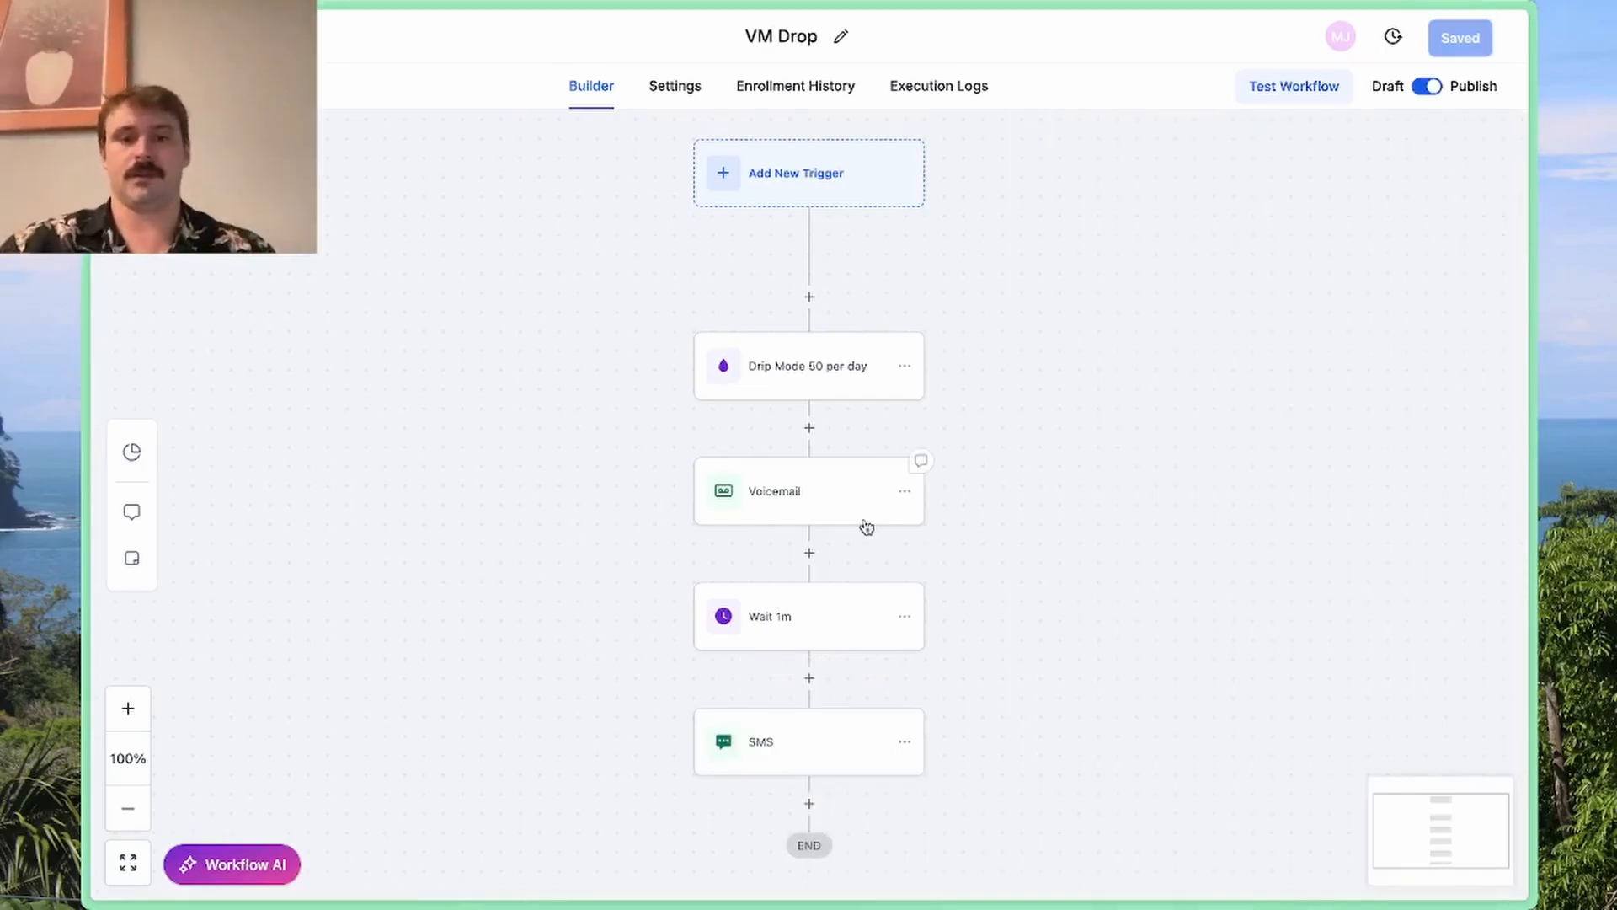
pyautogui.click(821, 511)
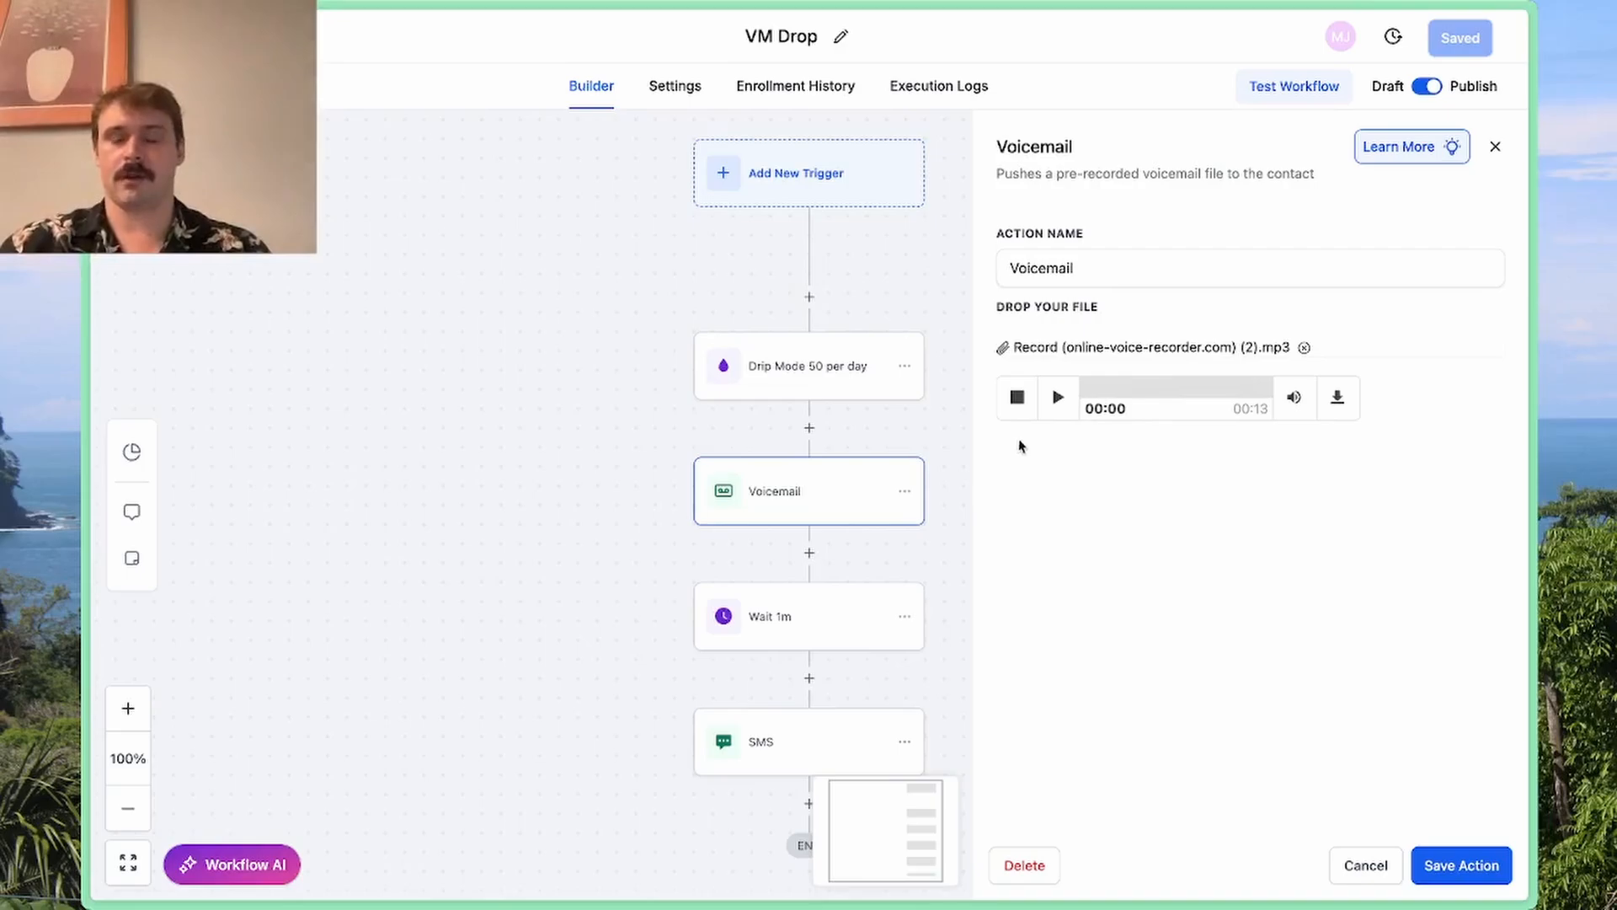
pyautogui.click(1386, 866)
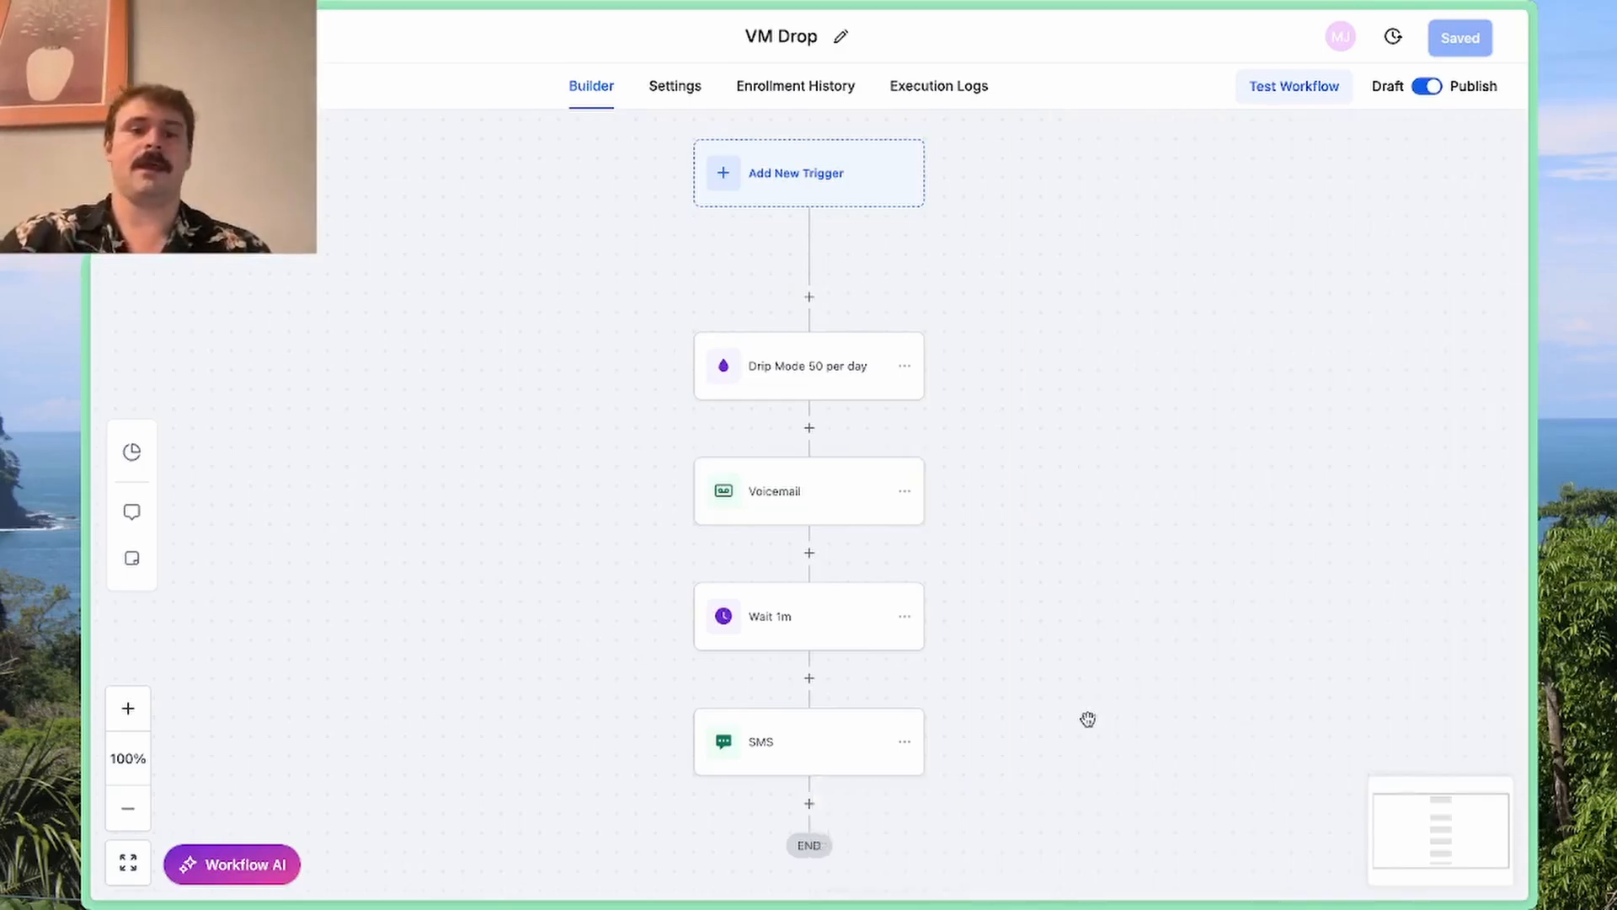
# Reopen the SMS action and replace the message text after "Golf Pros Coaching," with "that was me that just tried calling."
pyautogui.click(861, 741)
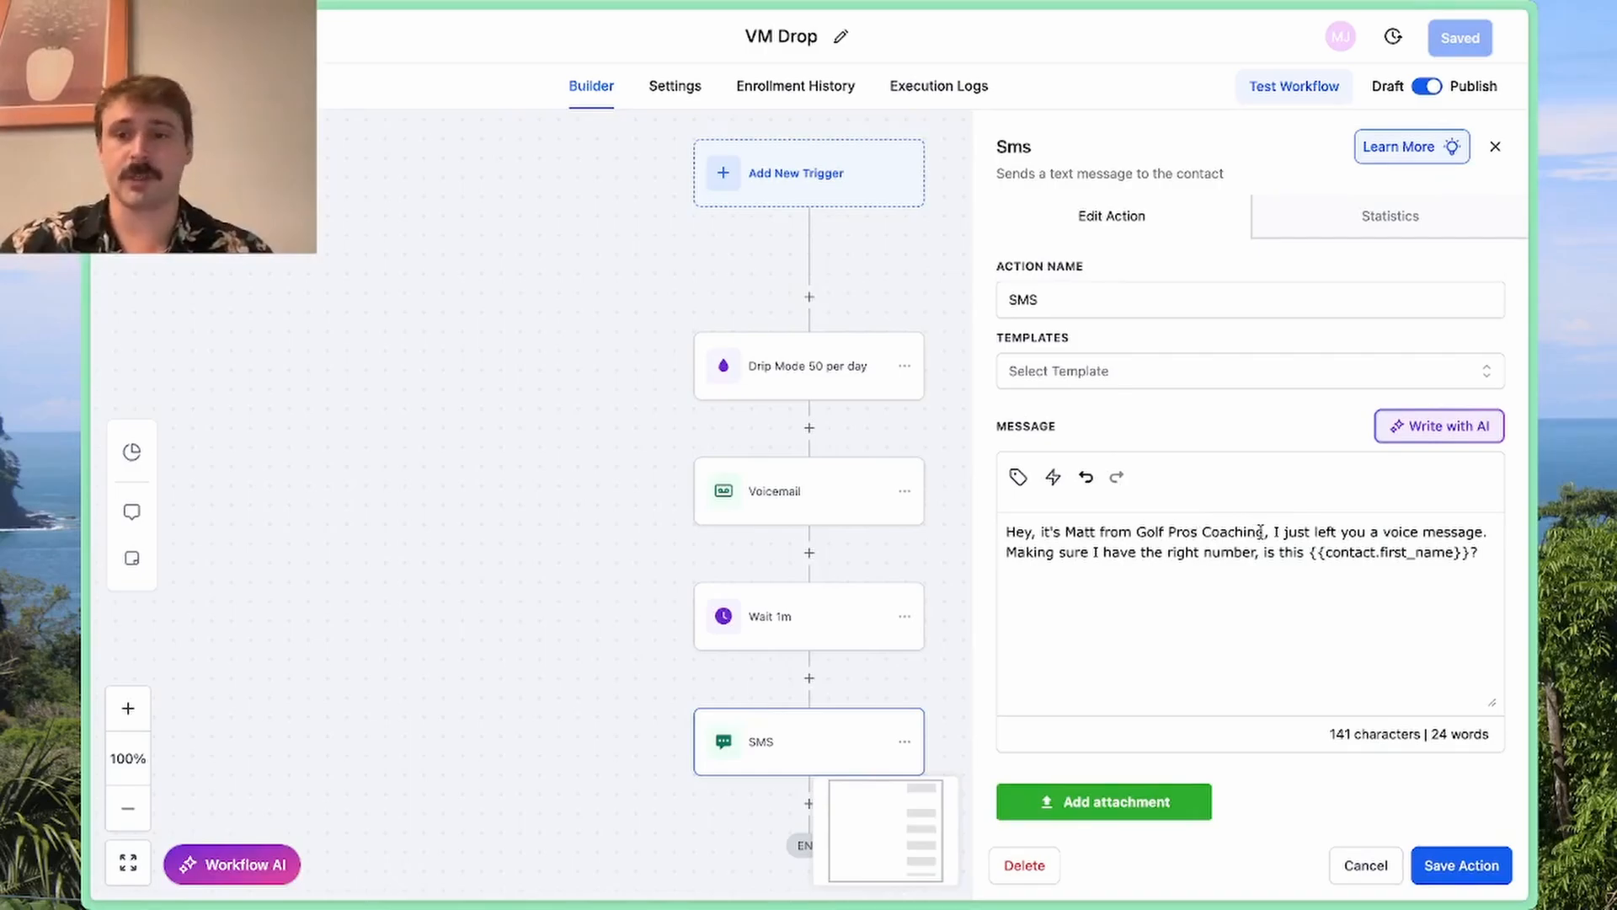
pyautogui.moveTo(1276, 531); pyautogui.dragTo(1441, 587)
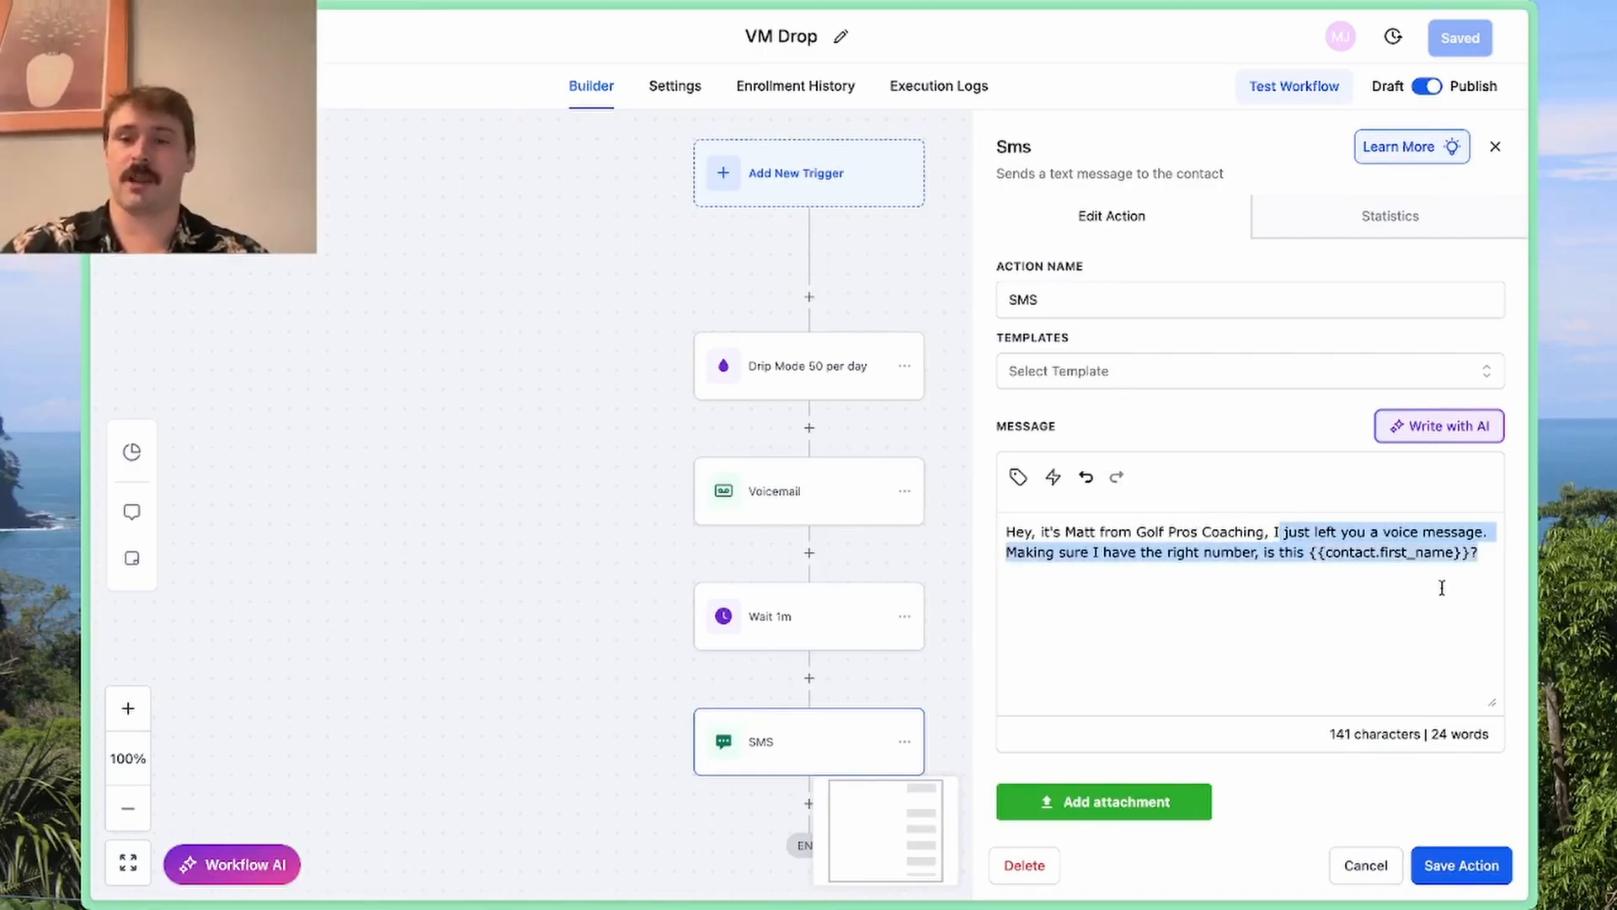
pyautogui.press('BackSpace')
pyautogui.press('BackSpace')
pyautogui.write('that was me tha')
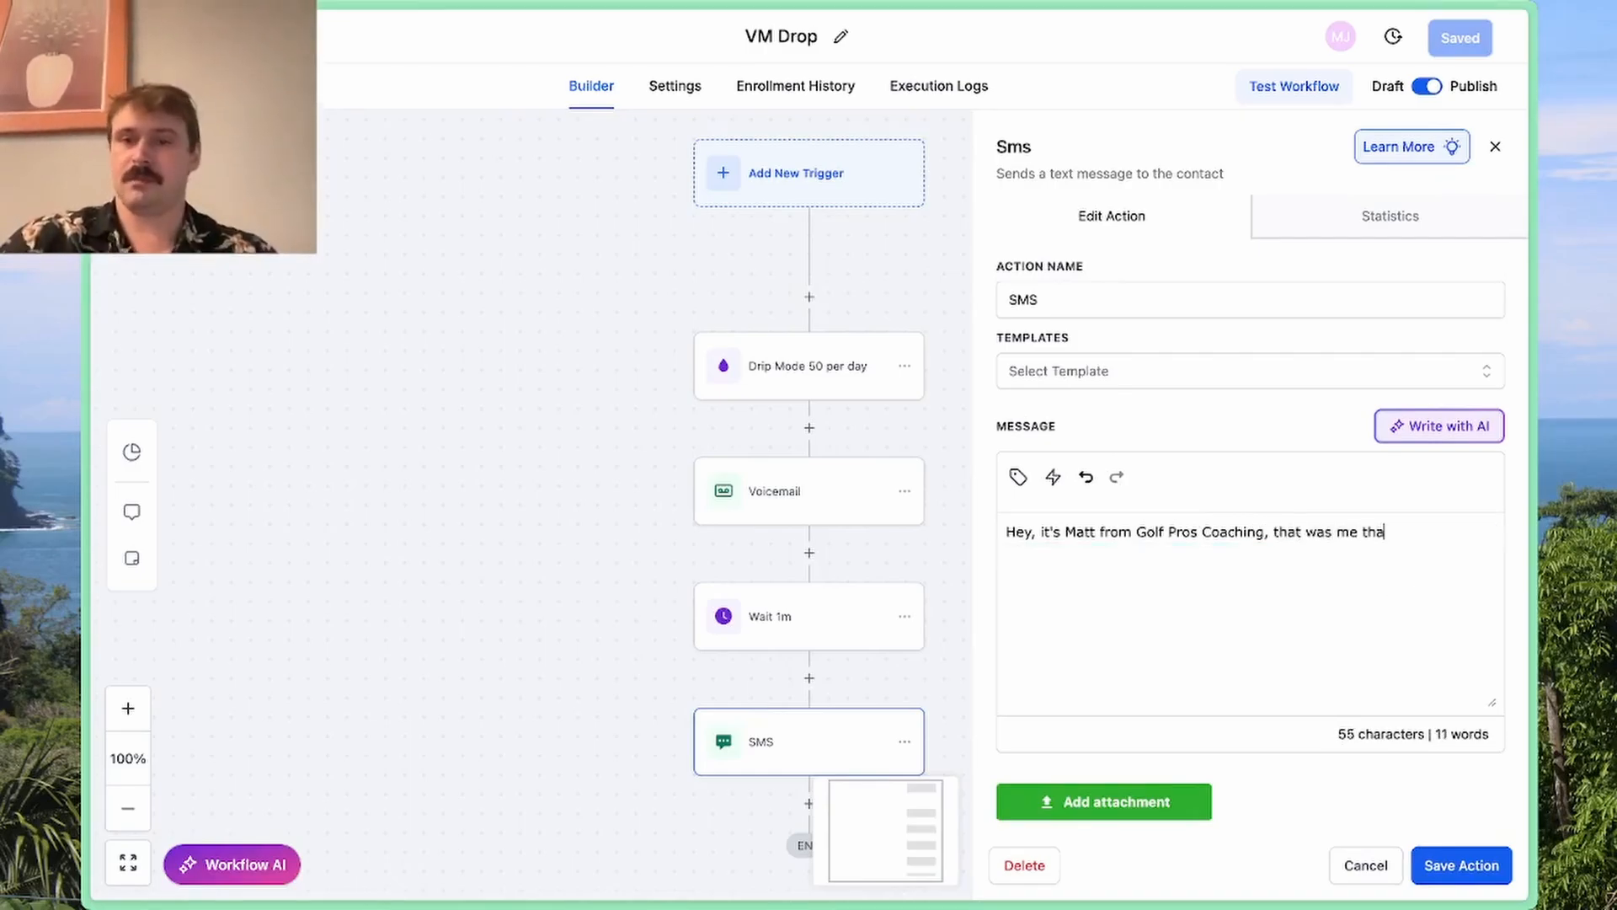
pyautogui.write('t just tried calling. I ')
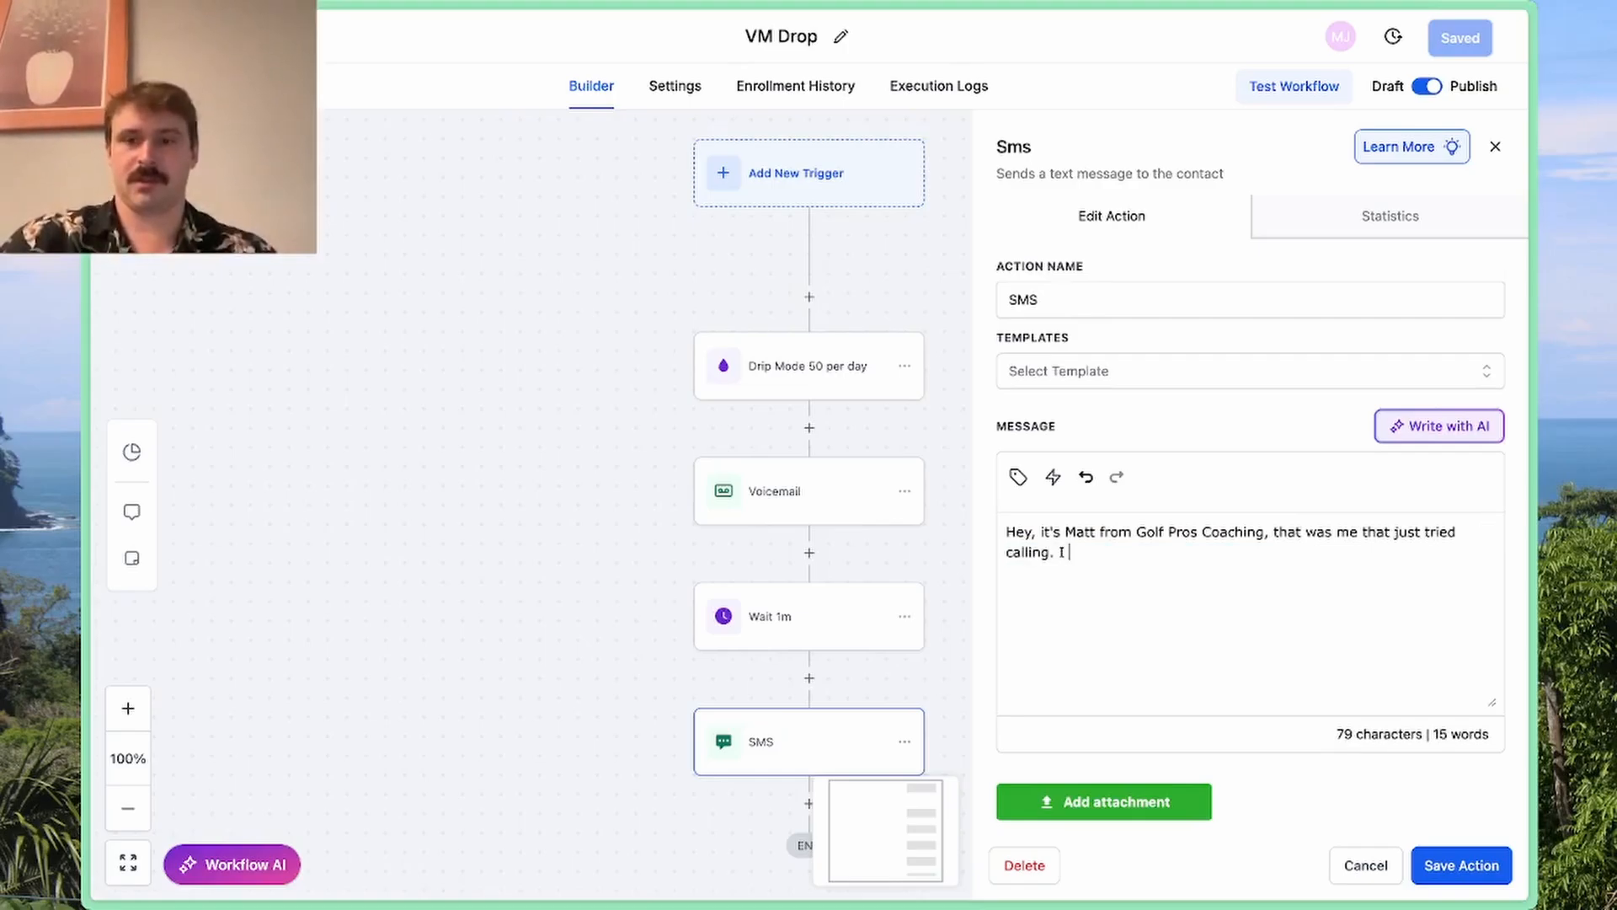
pyautogui.write('have a pretty ')
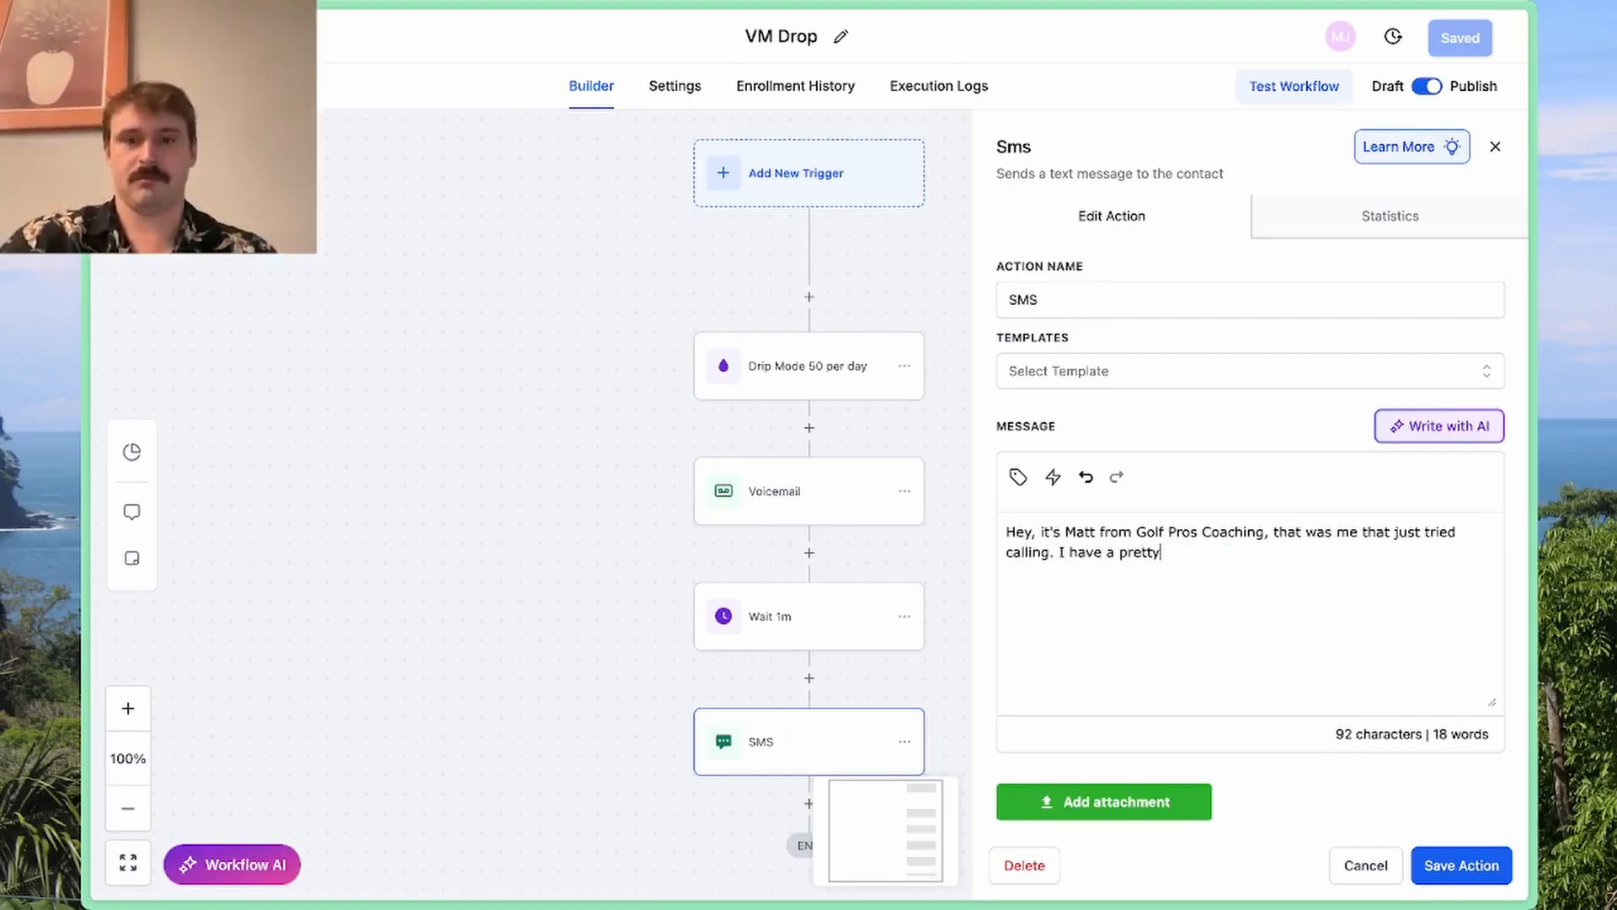
pyautogui.write('bad connection here')
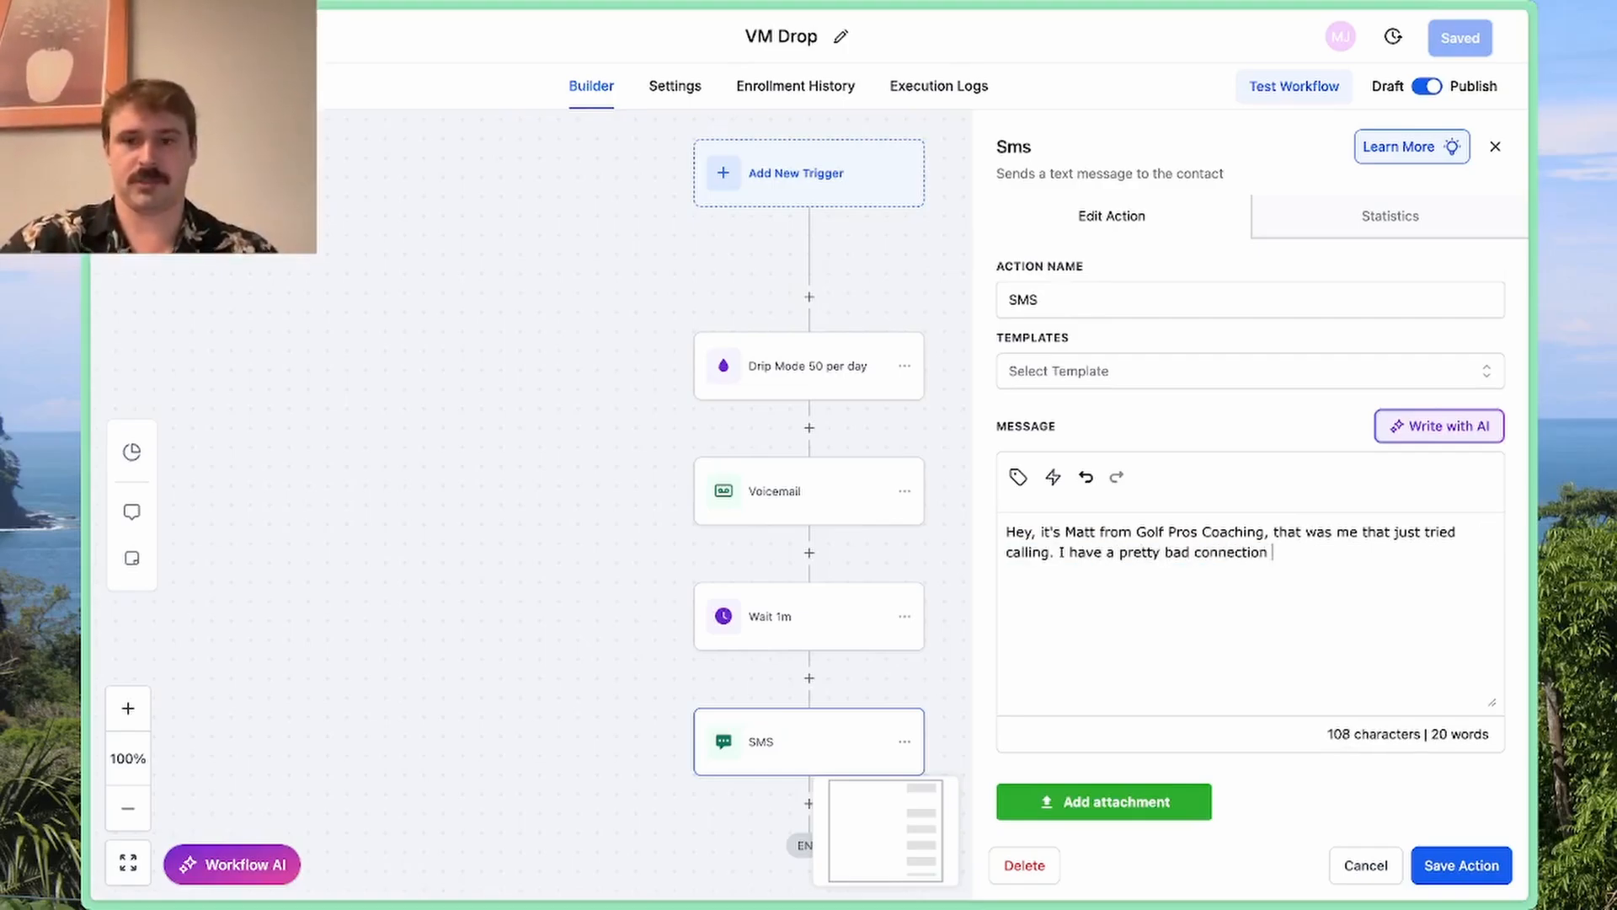
pyautogui.press('BackSpace')
pyautogui.press('BackSpace')
pyautogui.press('BackSpace')
pyautogui.press('BackSpace')
pyautogui.press('BackSpace')
pyautogui.press('BackSpace')
pyautogui.press('BackSpace')
pyautogui.press('BackSpace')
pyautogui.press('BackSpace')
pyautogui.press('BackSpace')
pyautogui.press('BackSpace')
pyautogui.press('BackSpace')
pyautogui.press('BackSpace')
pyautogui.press('BackSpace')
pyautogui.press('BackSpace')
pyautogui.press('BackSpace')
pyautogui.press('BackSpace')
pyautogui.press('BackSpace')
pyautogui.press('BackSpace')
pyautogui.press('BackSpace')
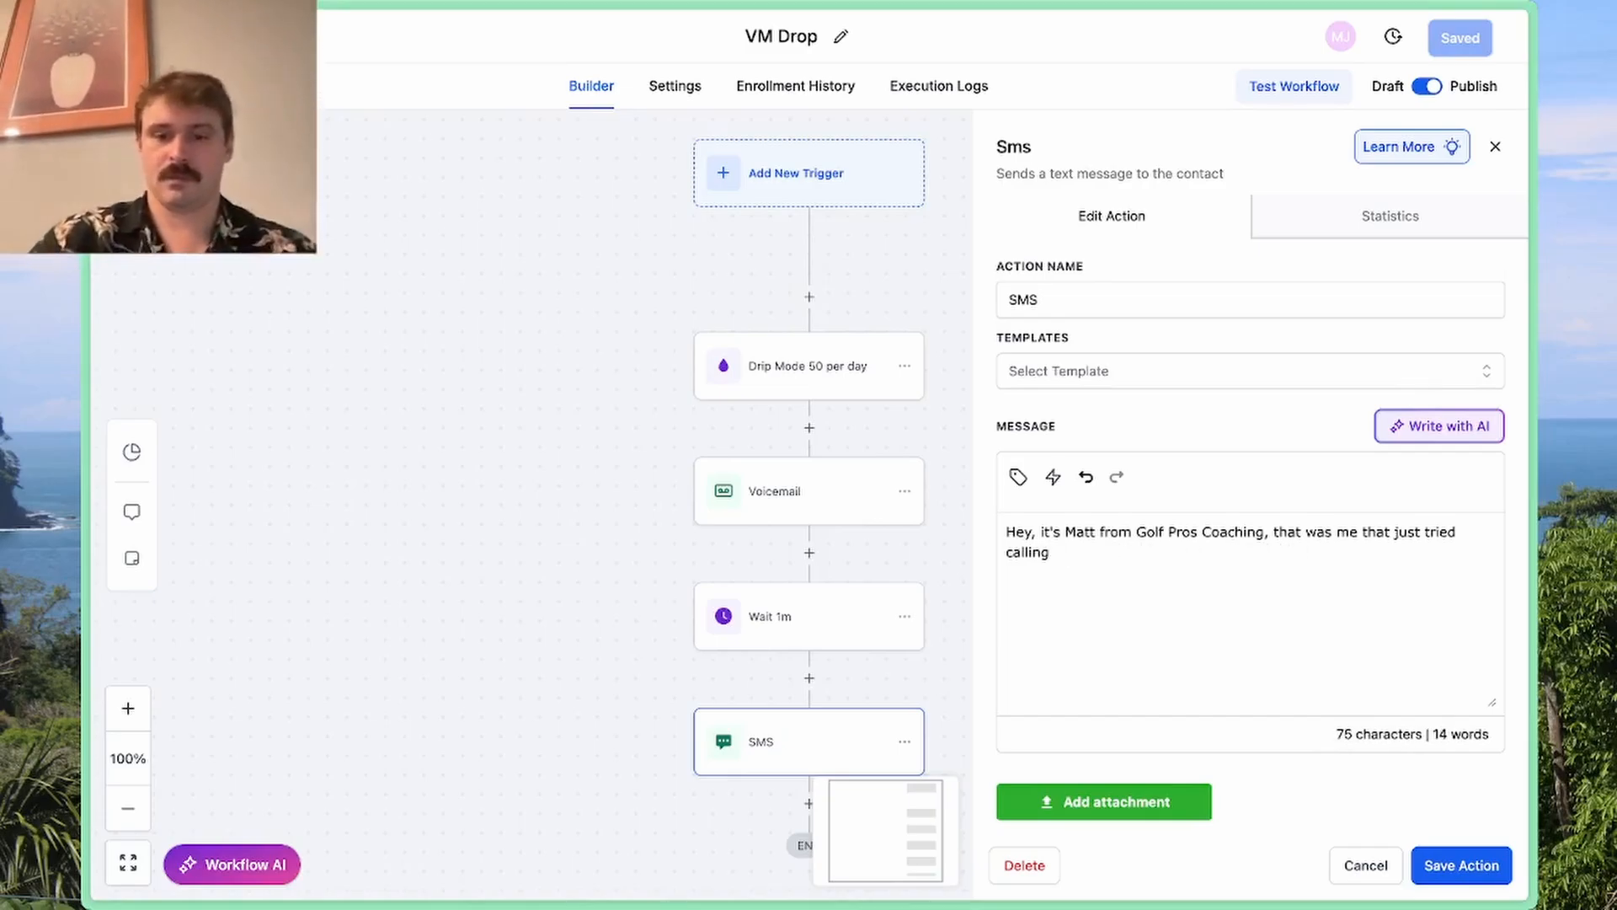
# Continue the SMS message after "just tried calling" with "but I think my connection may be bad. Are you still interested in"
pyautogui.write('but I think my conn')
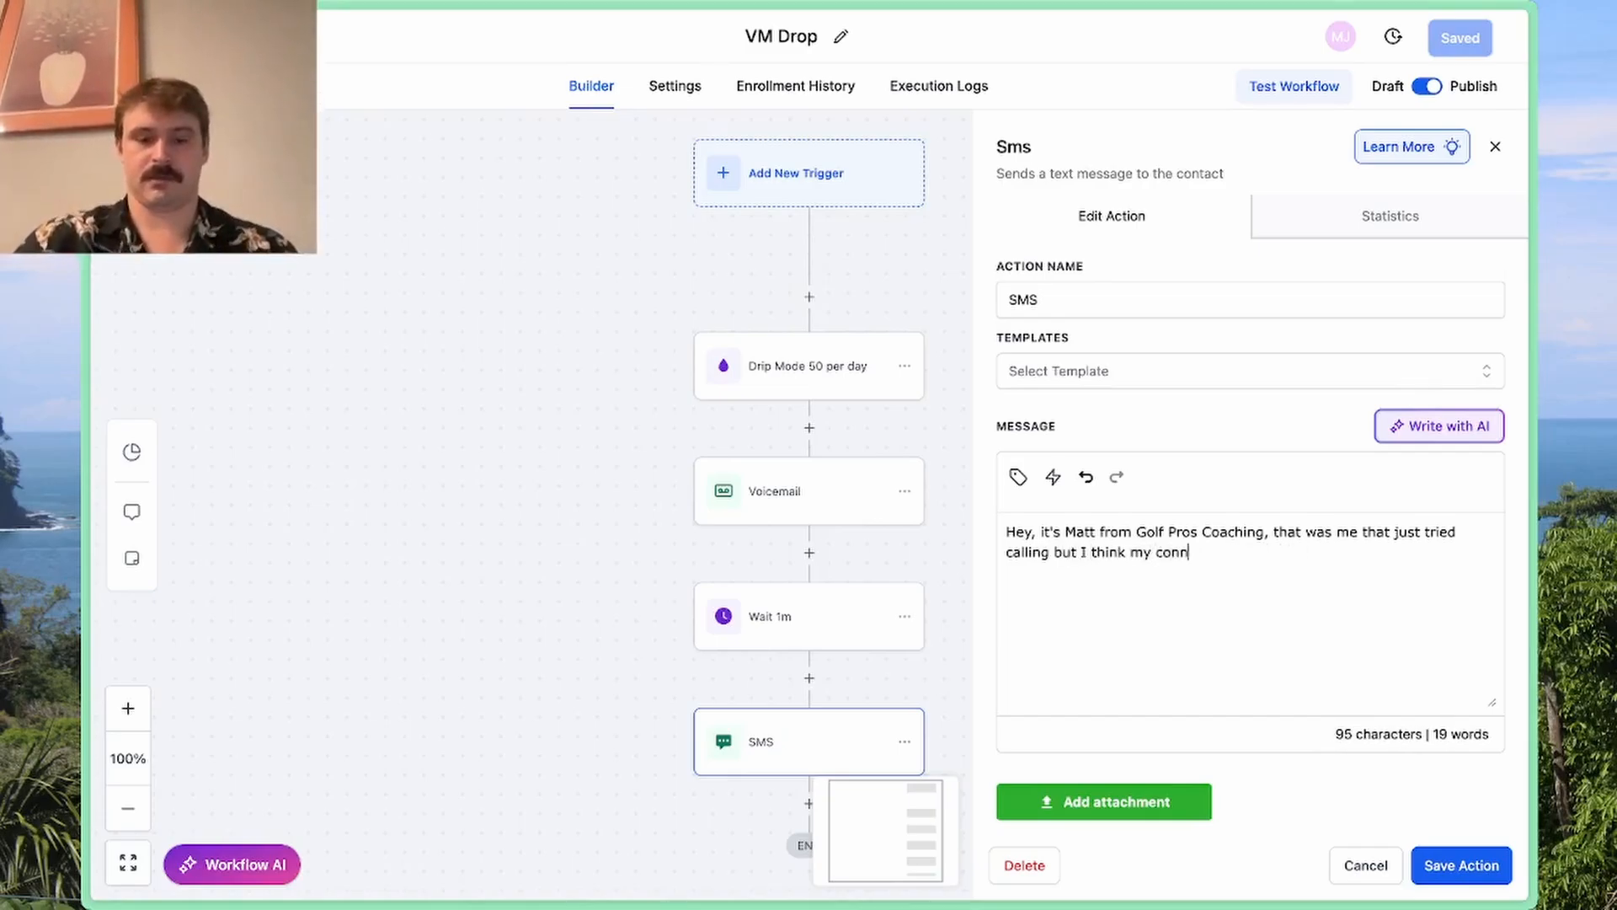
pyautogui.write('ection may be bad. Areeou')
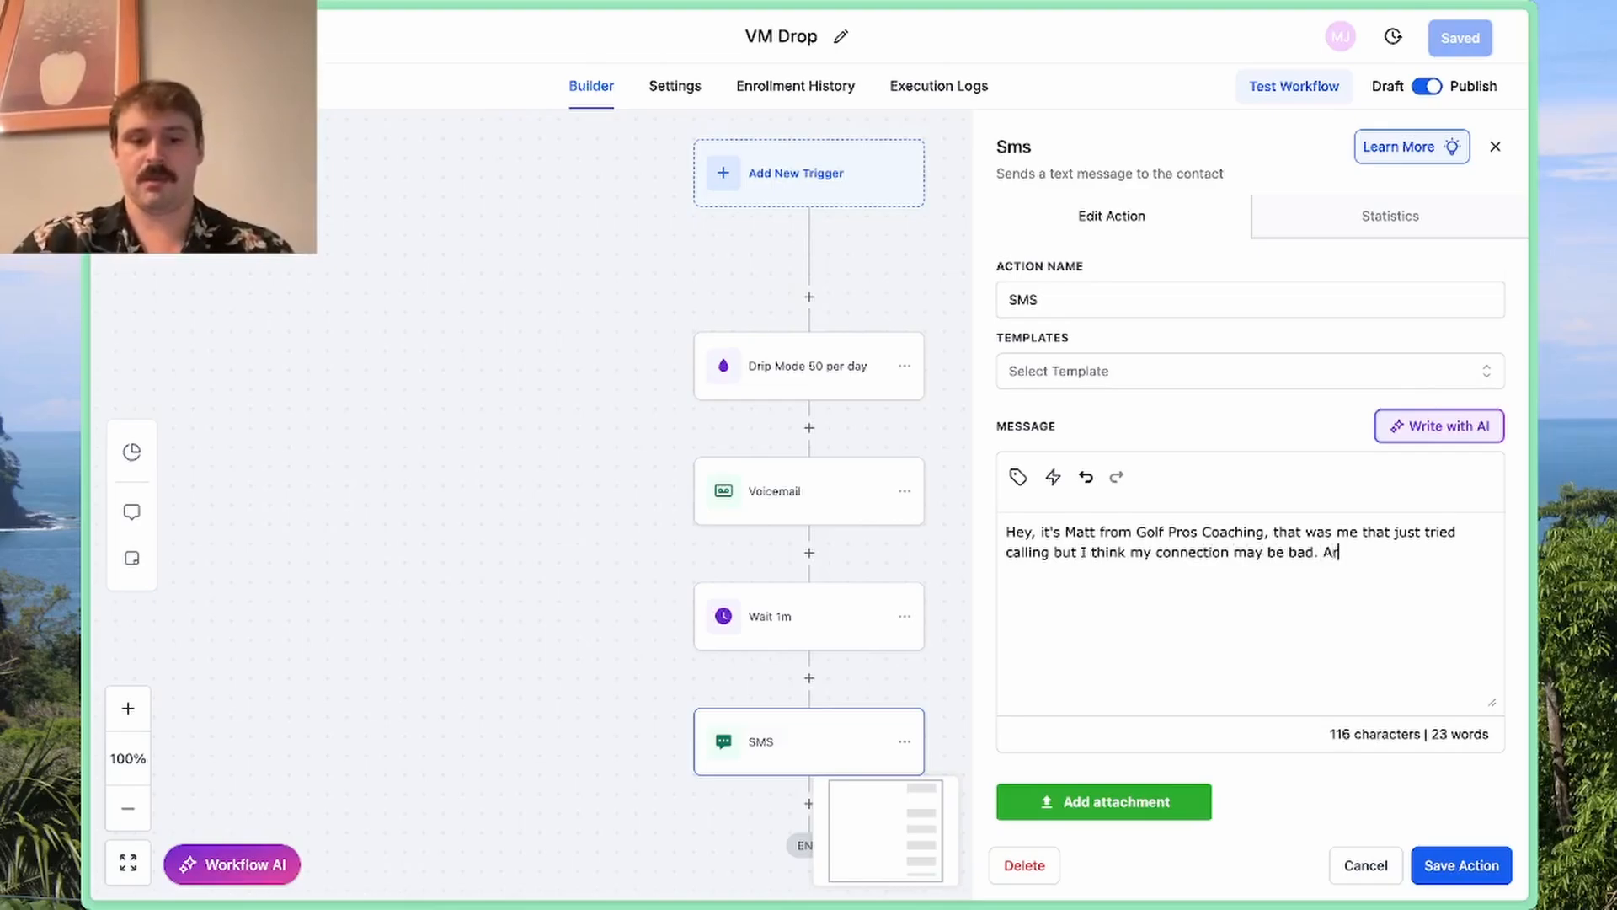
pyautogui.press('BackSpace')
pyautogui.press('BackSpace')
pyautogui.press('BackSpace')
pyautogui.write('you still')
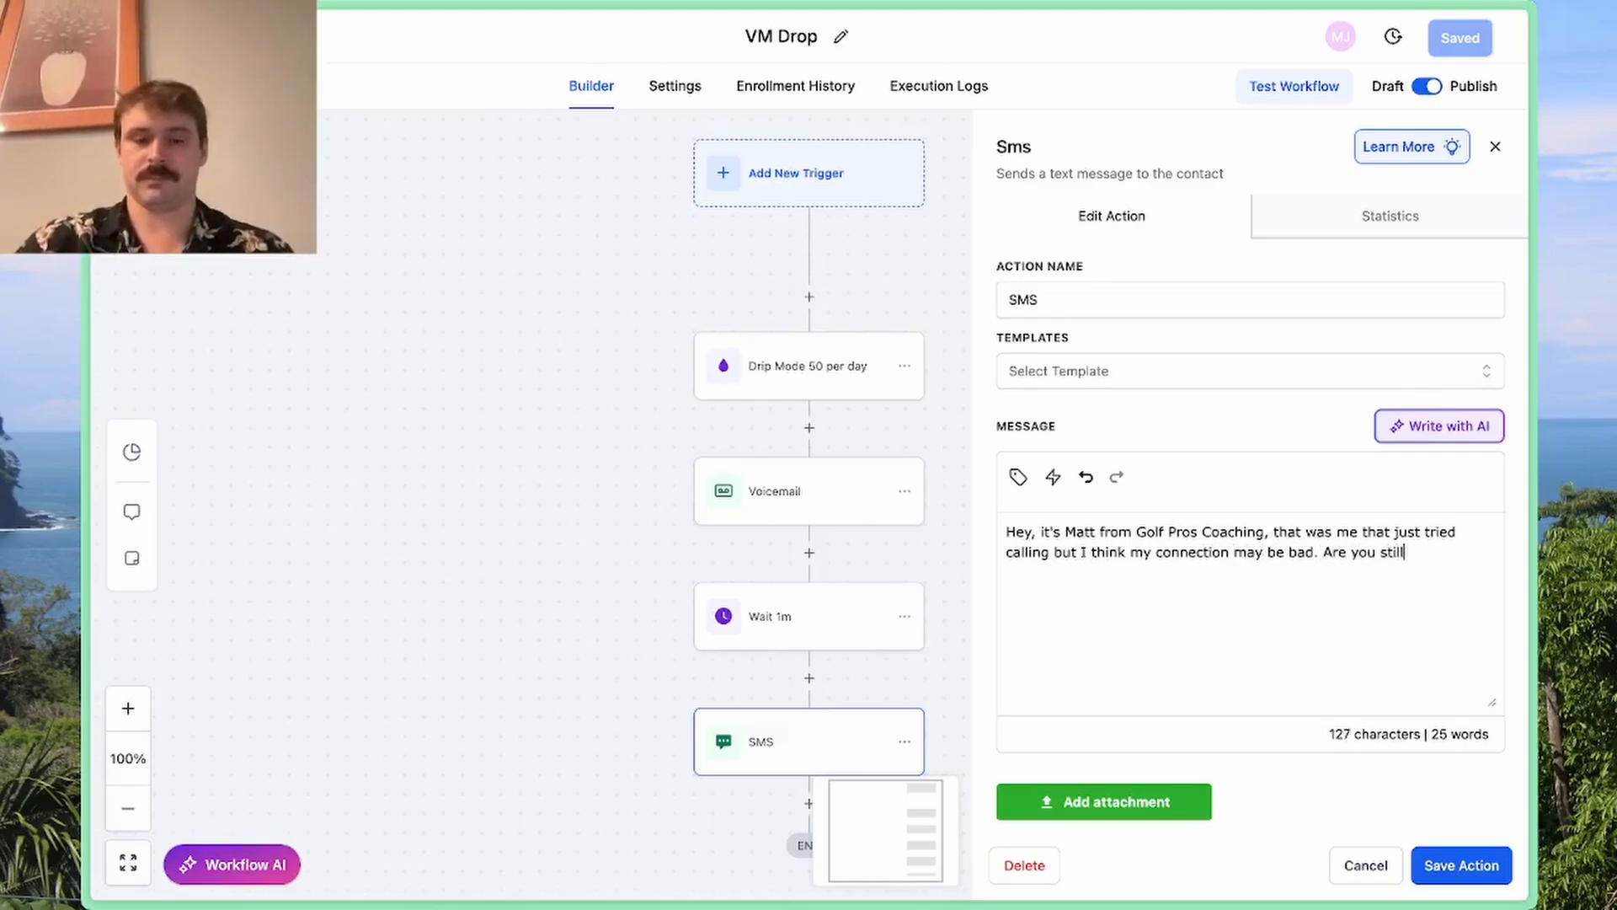
pyautogui.write(' interested in ')
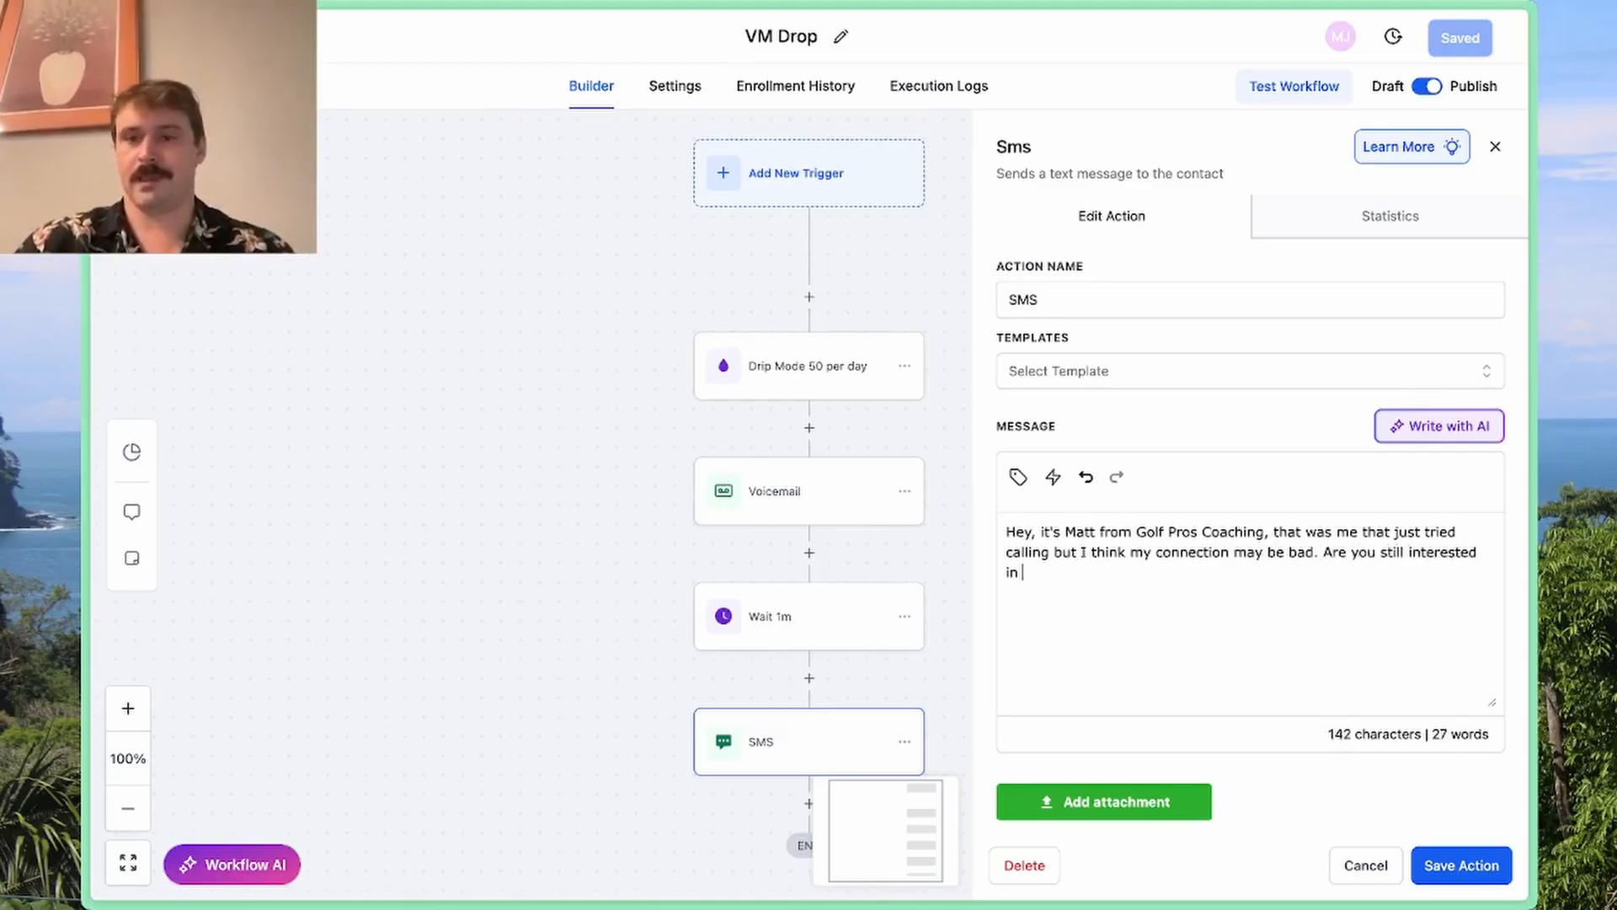
pyautogui.write('a golf program')
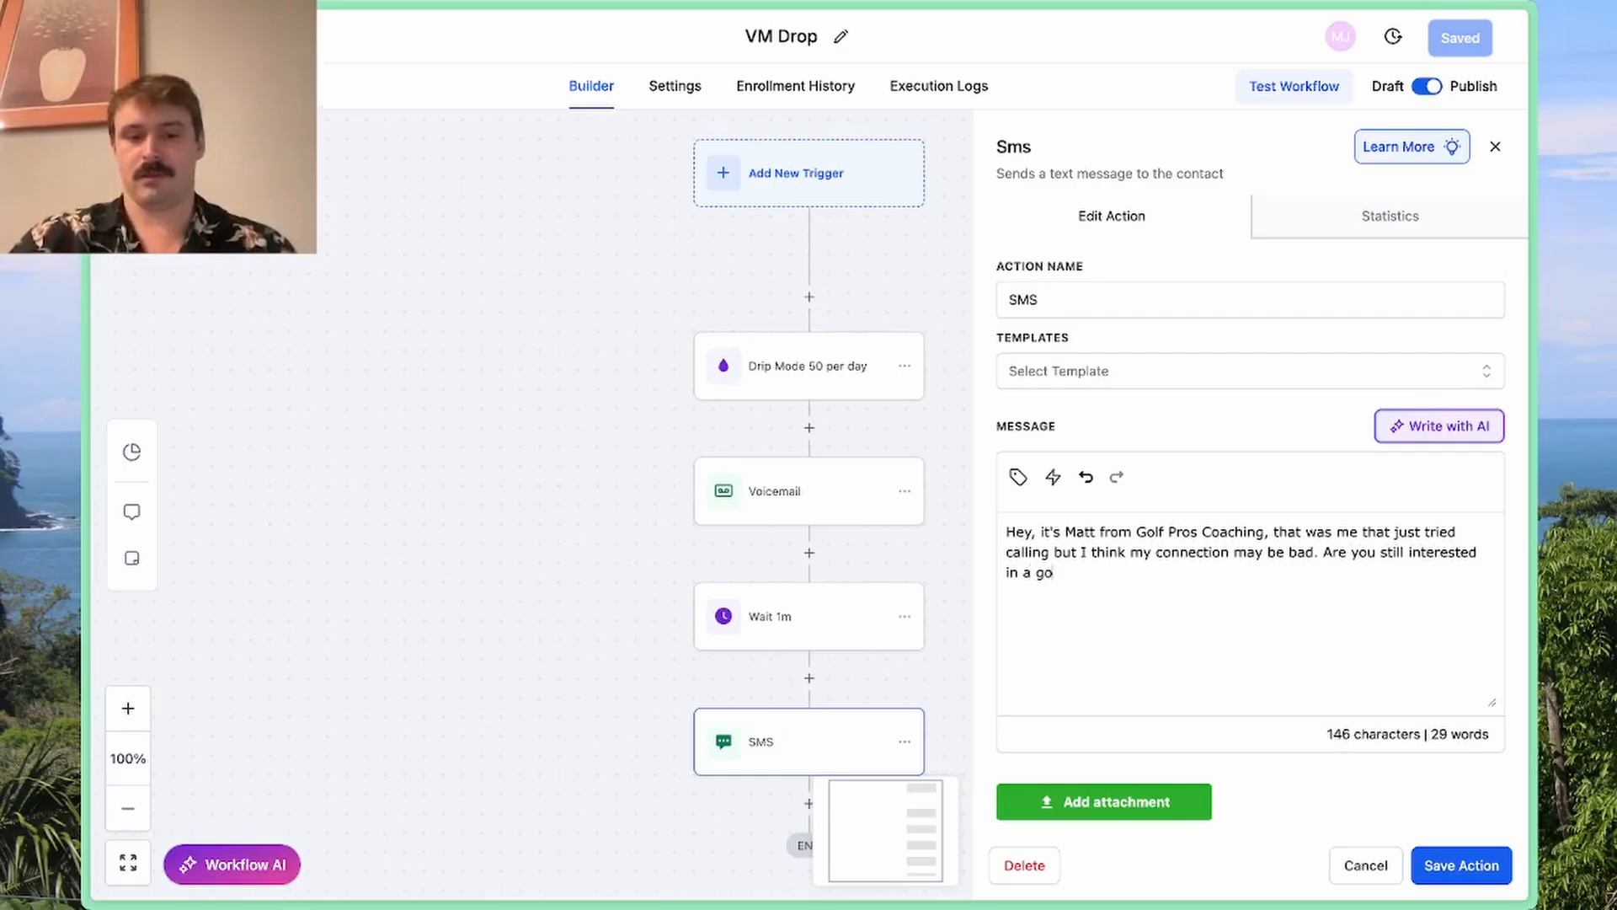
pyautogui.press('BackSpace')
pyautogui.press('BackSpace')
pyautogui.press('BackSpace')
pyautogui.press('BackSpace')
pyautogui.press('BackSpace')
pyautogui.press('BackSpace')
pyautogui.press('BackSpace')
pyautogui.press('BackSpace')
pyautogui.press('BackSpace')
pyautogui.press('BackSpace')
pyautogui.press('BackSpace')
pyautogui.press('BackSpace')
pyautogui.press('BackSpace')
pyautogui.press('BackSpace')
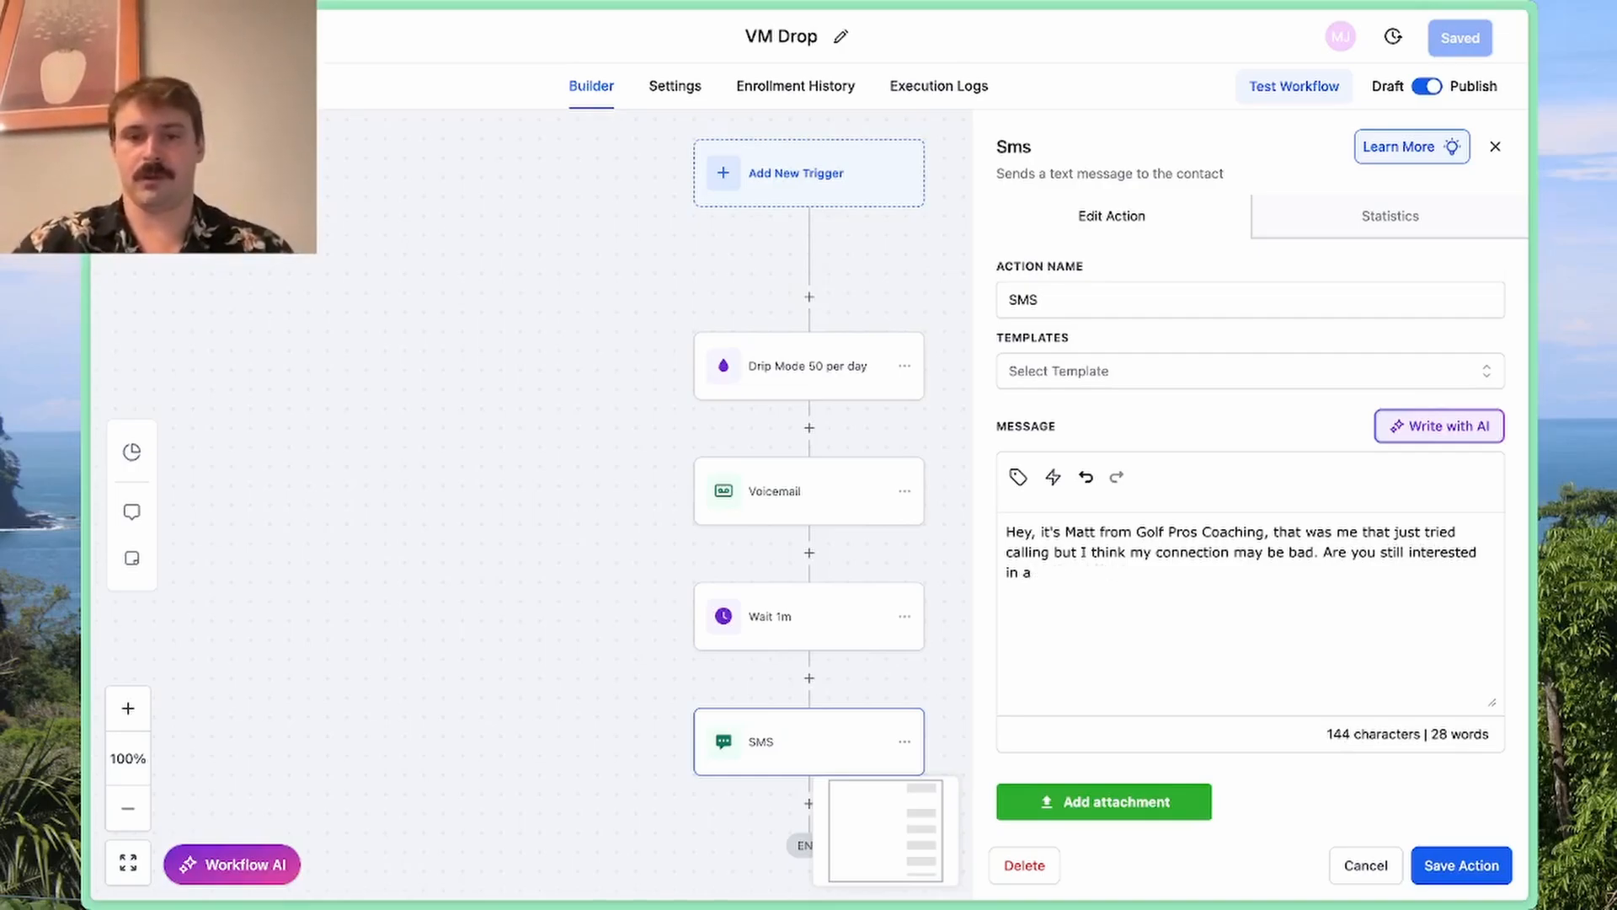
# Finish the SMS question with "1-1 golf coaching?" and save both the action and the workflow
pyautogui.write('g')
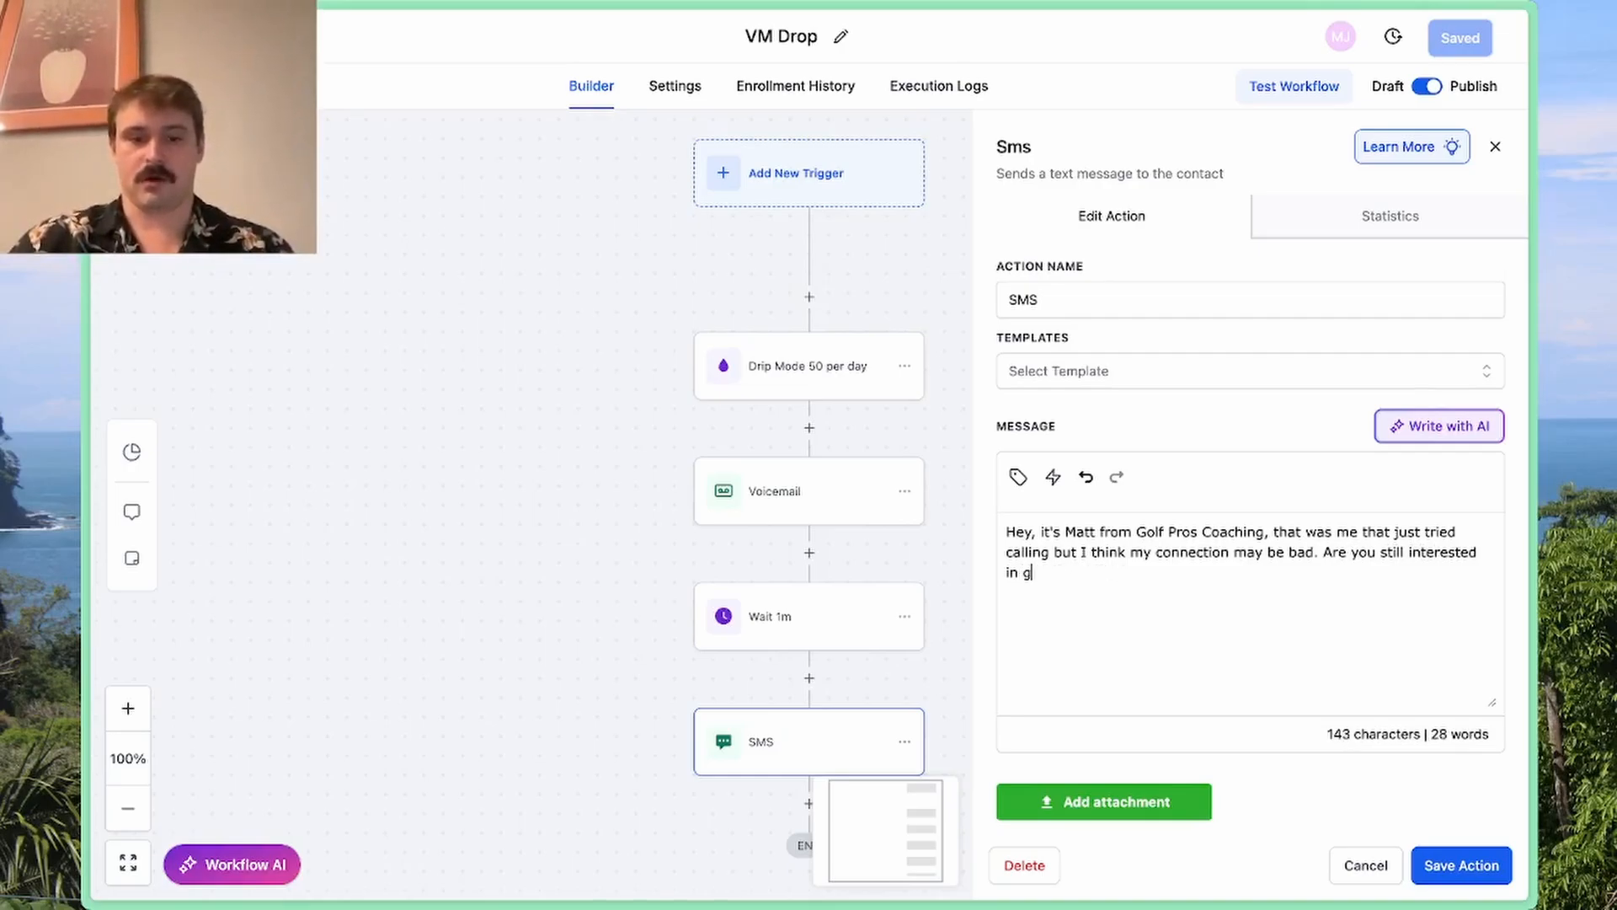
pyautogui.write('olf coaching')
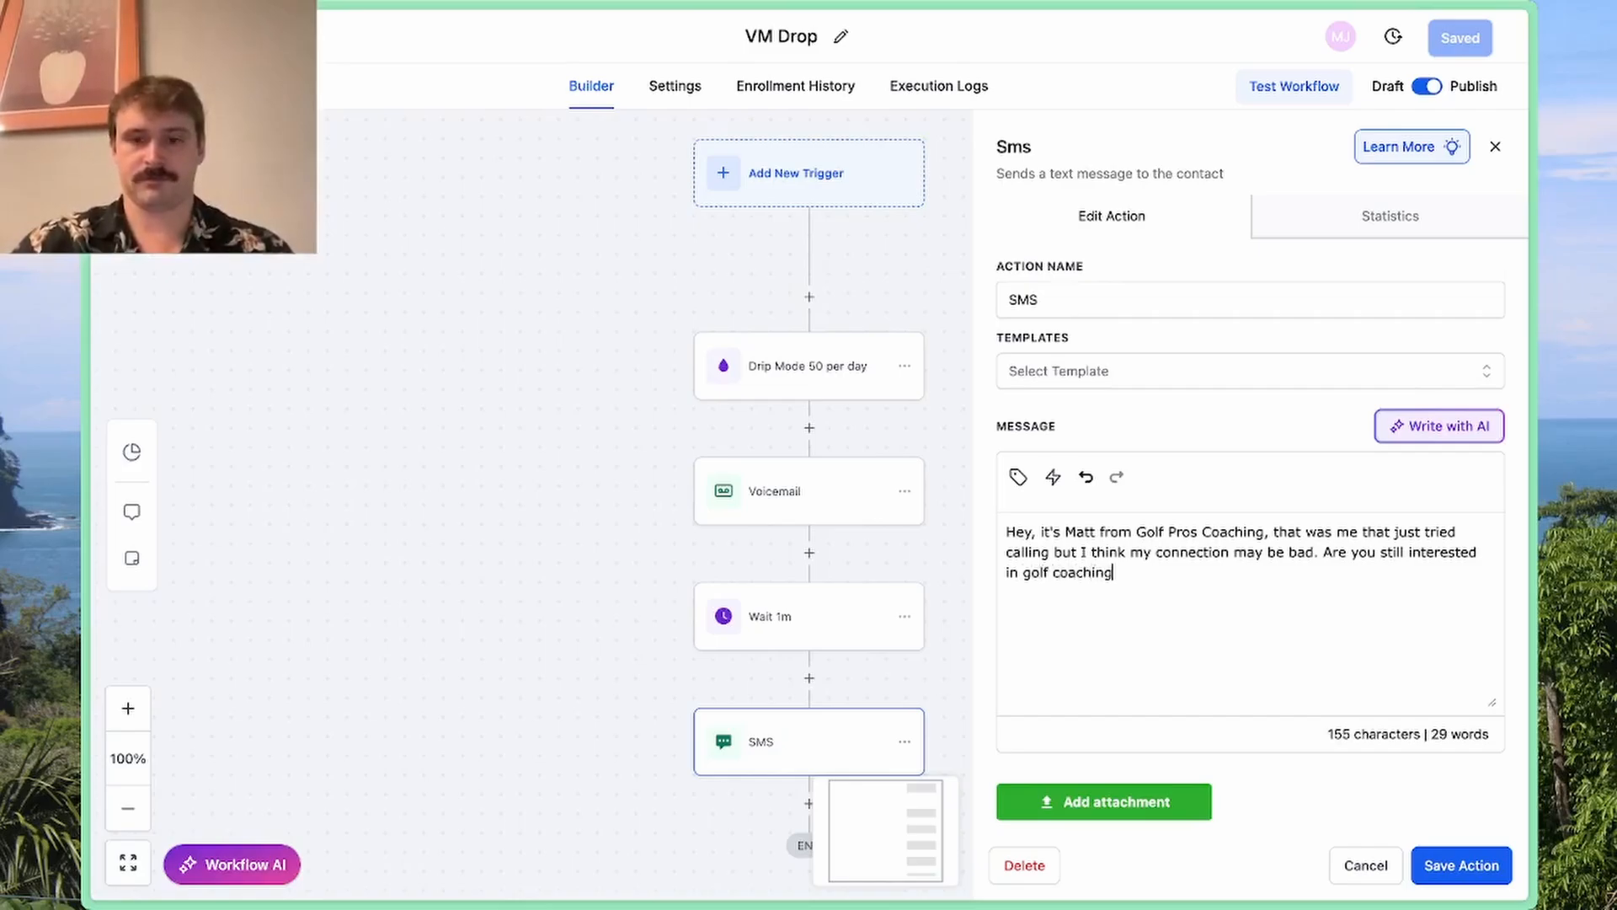
pyautogui.write('?')
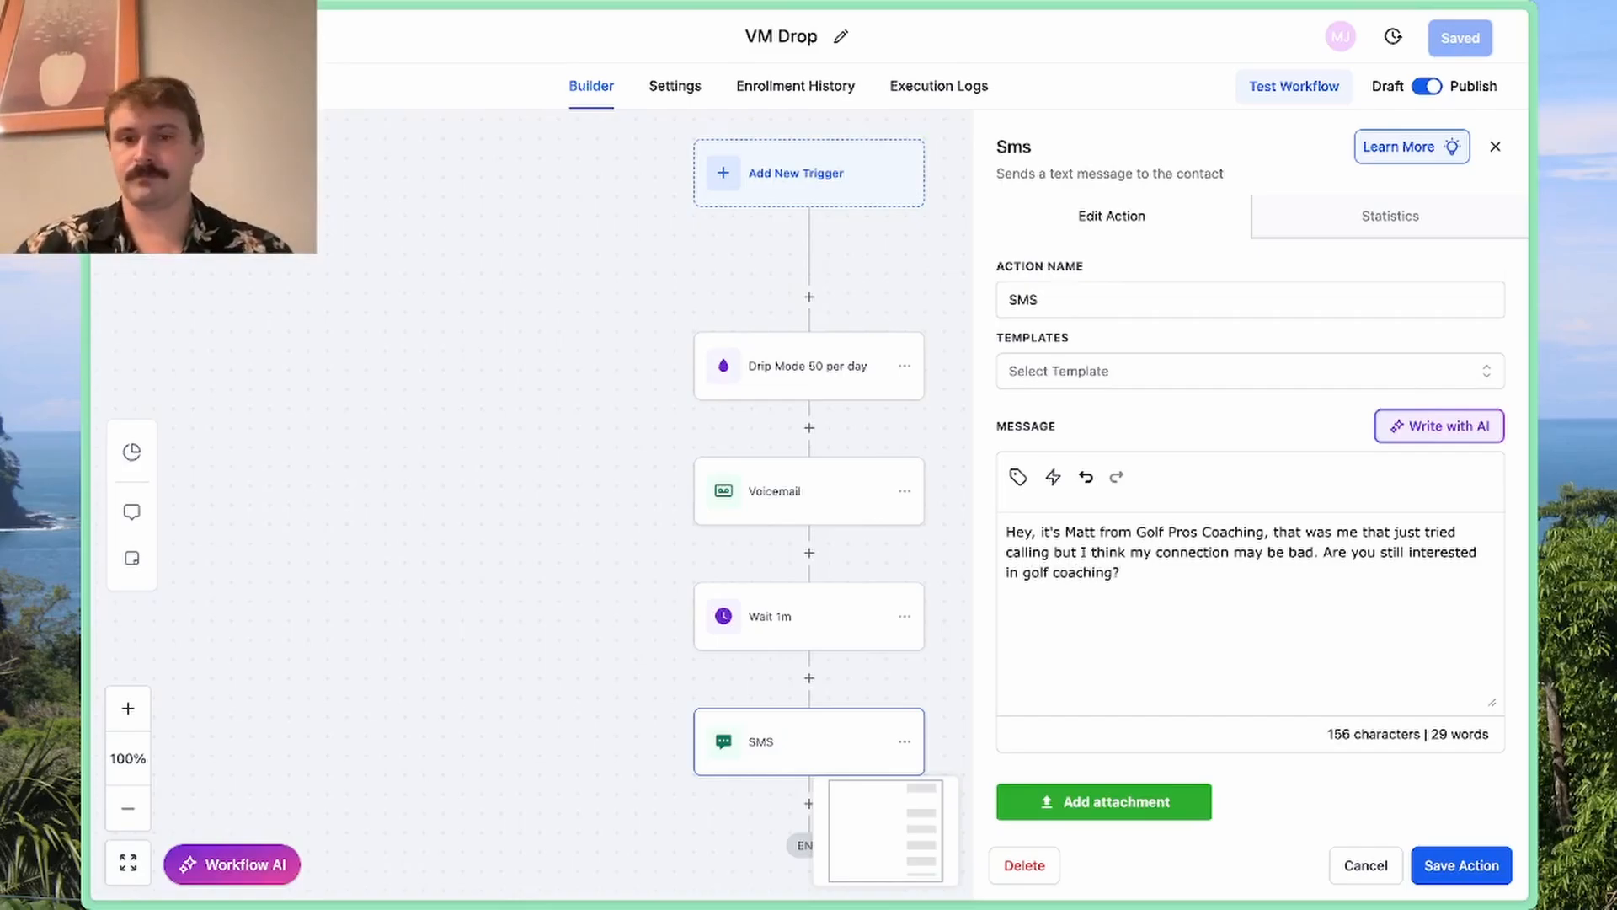
pyautogui.write('1-1')
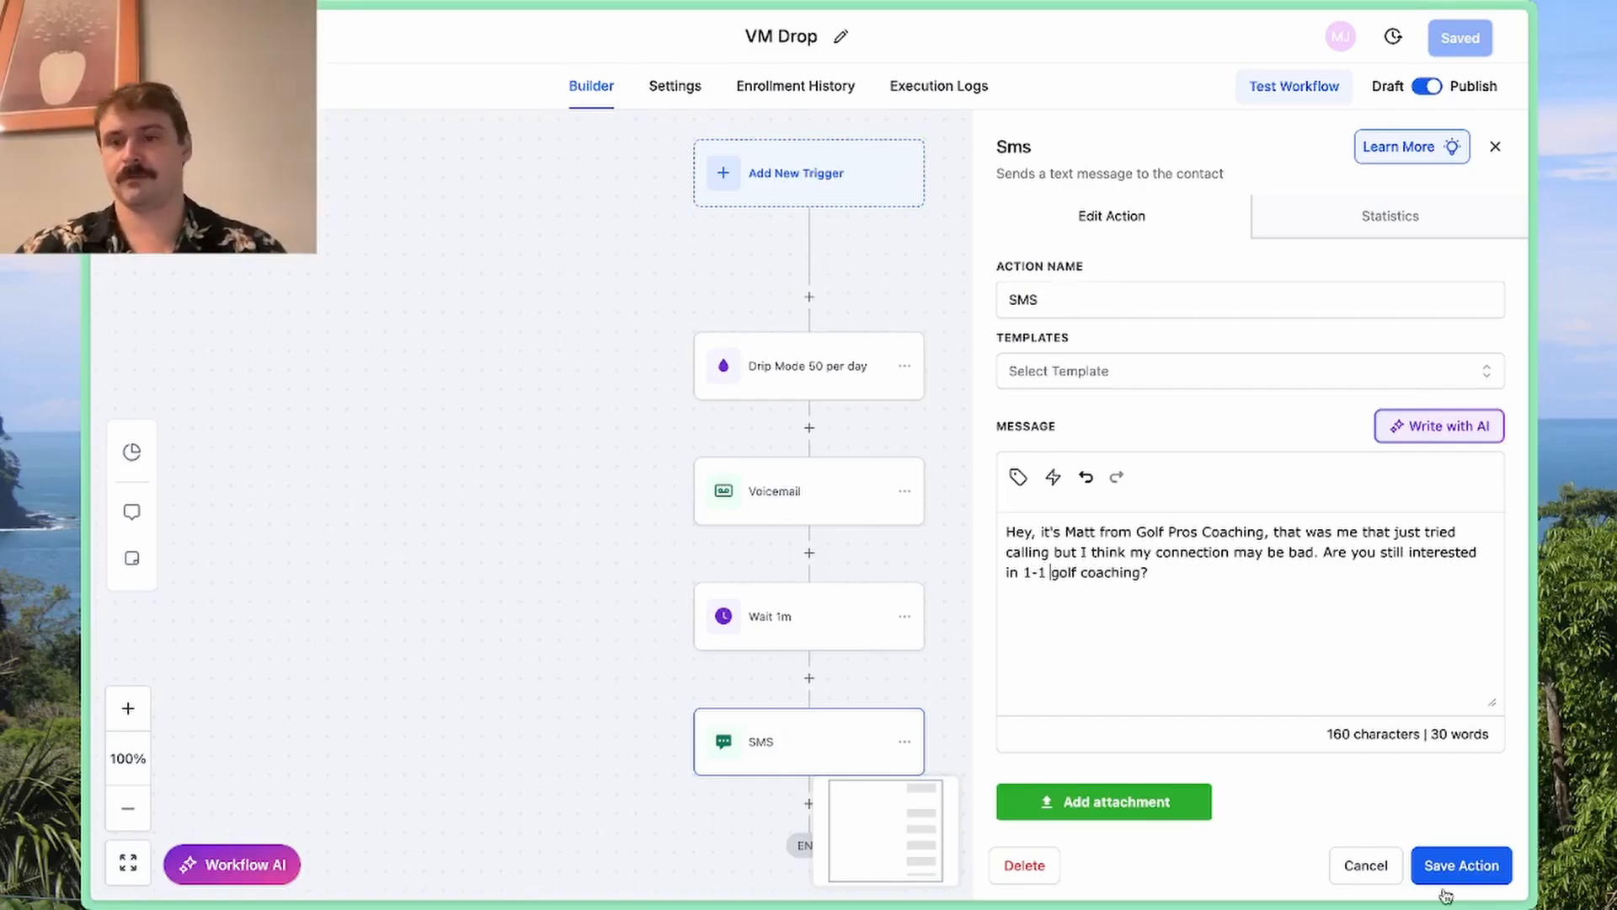
pyautogui.click(1443, 886)
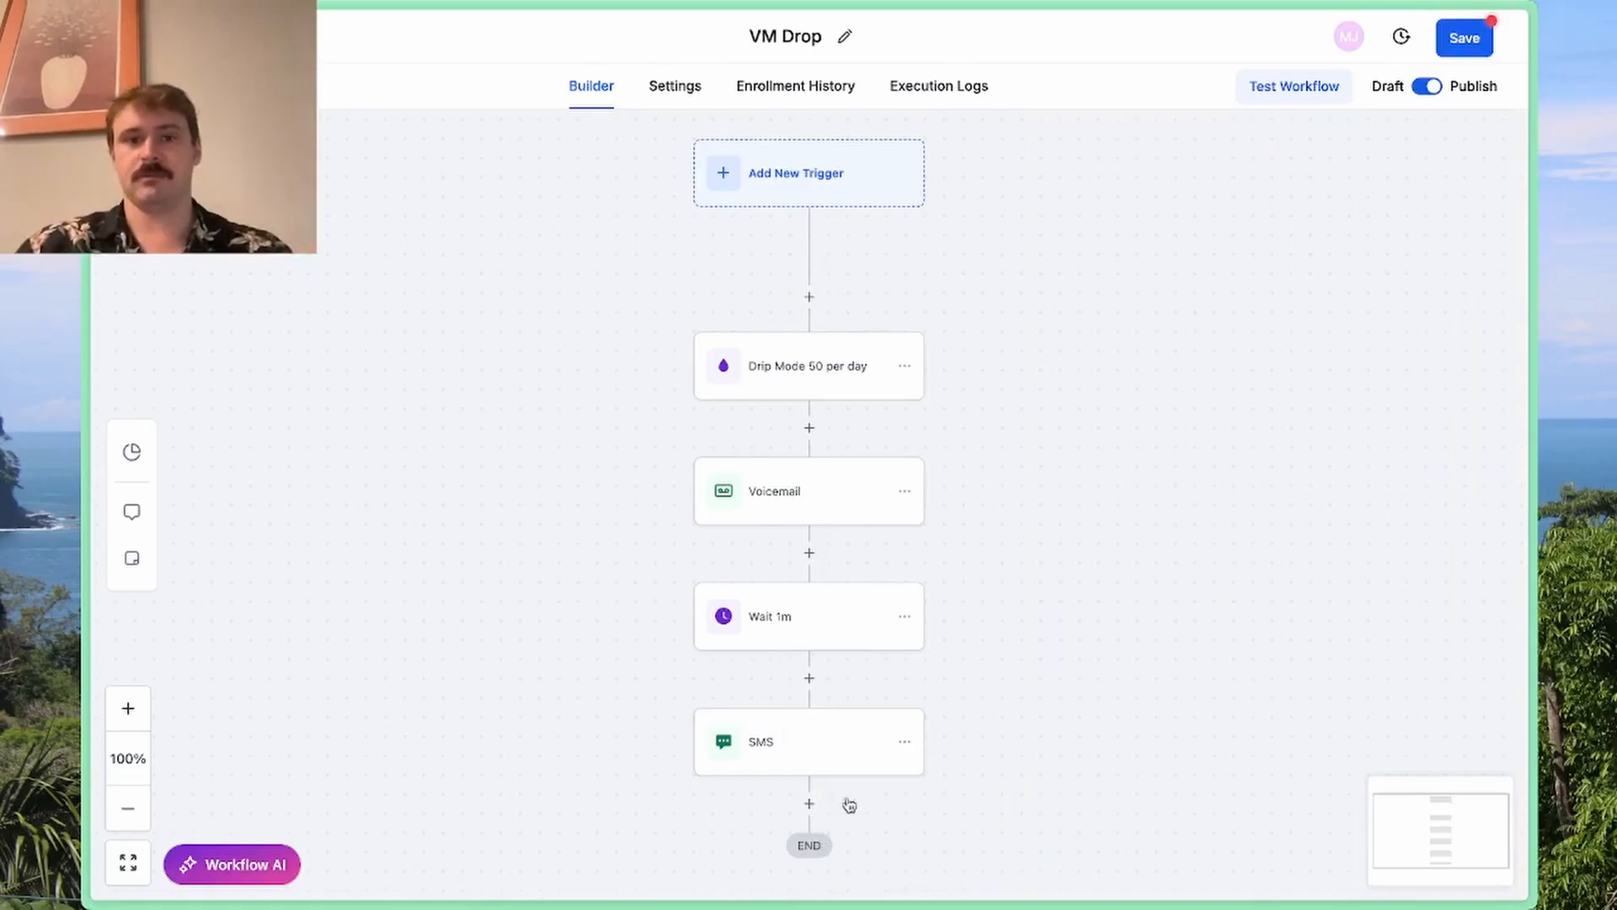
pyautogui.click(1470, 38)
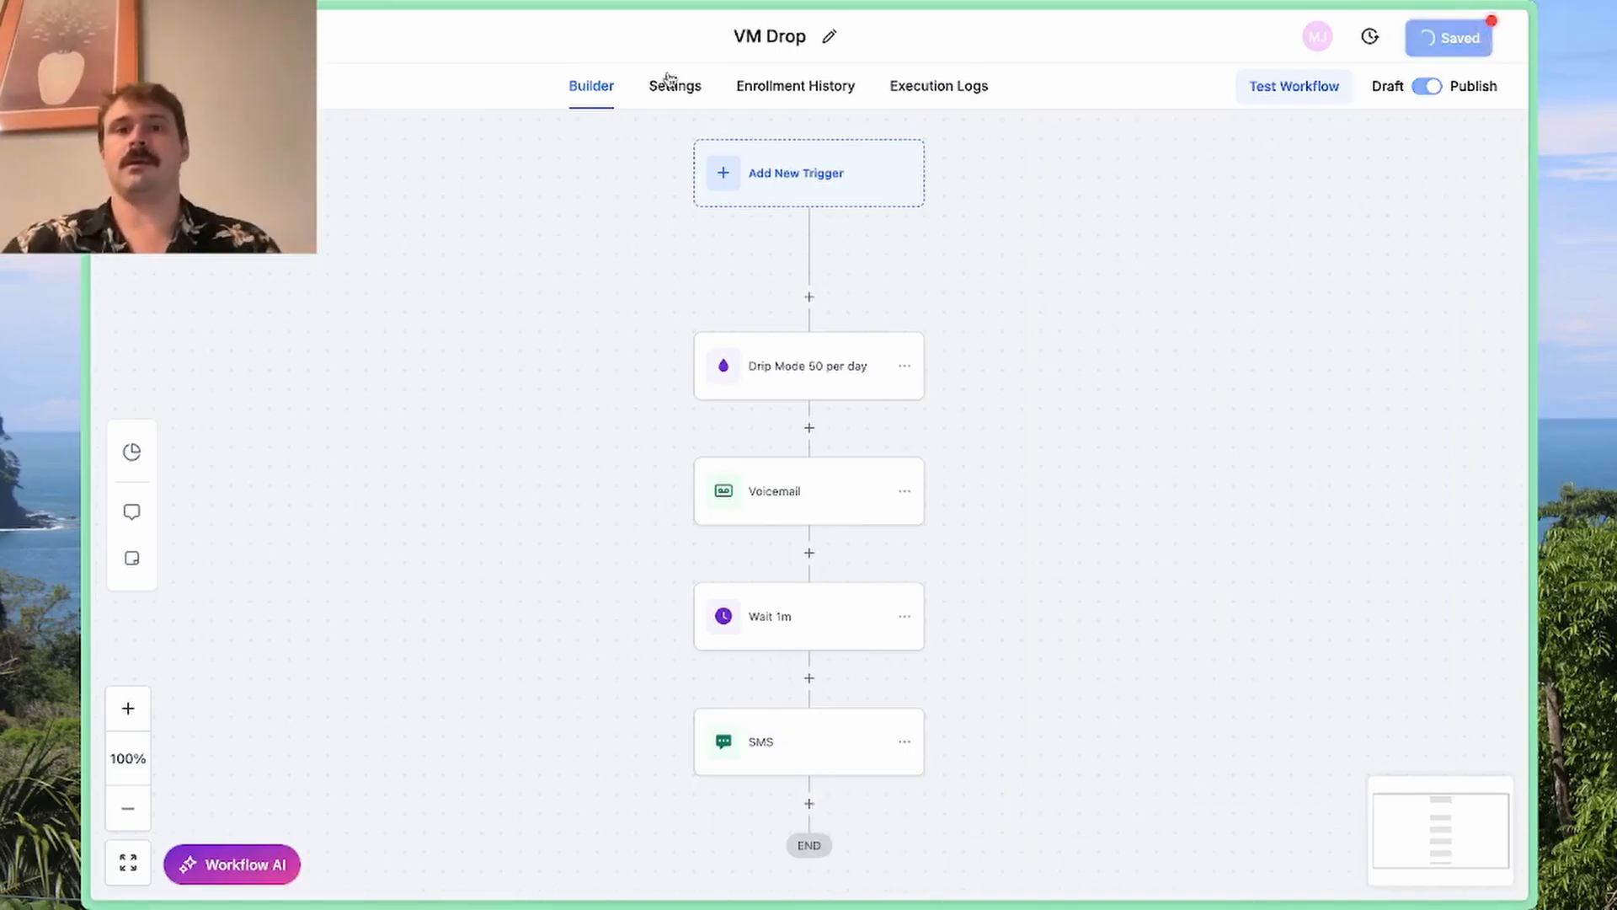
# Give the new wait action following the SMS a 1-day time delay, name it "Wait 1d", and save the action
pyautogui.click(657, 84)
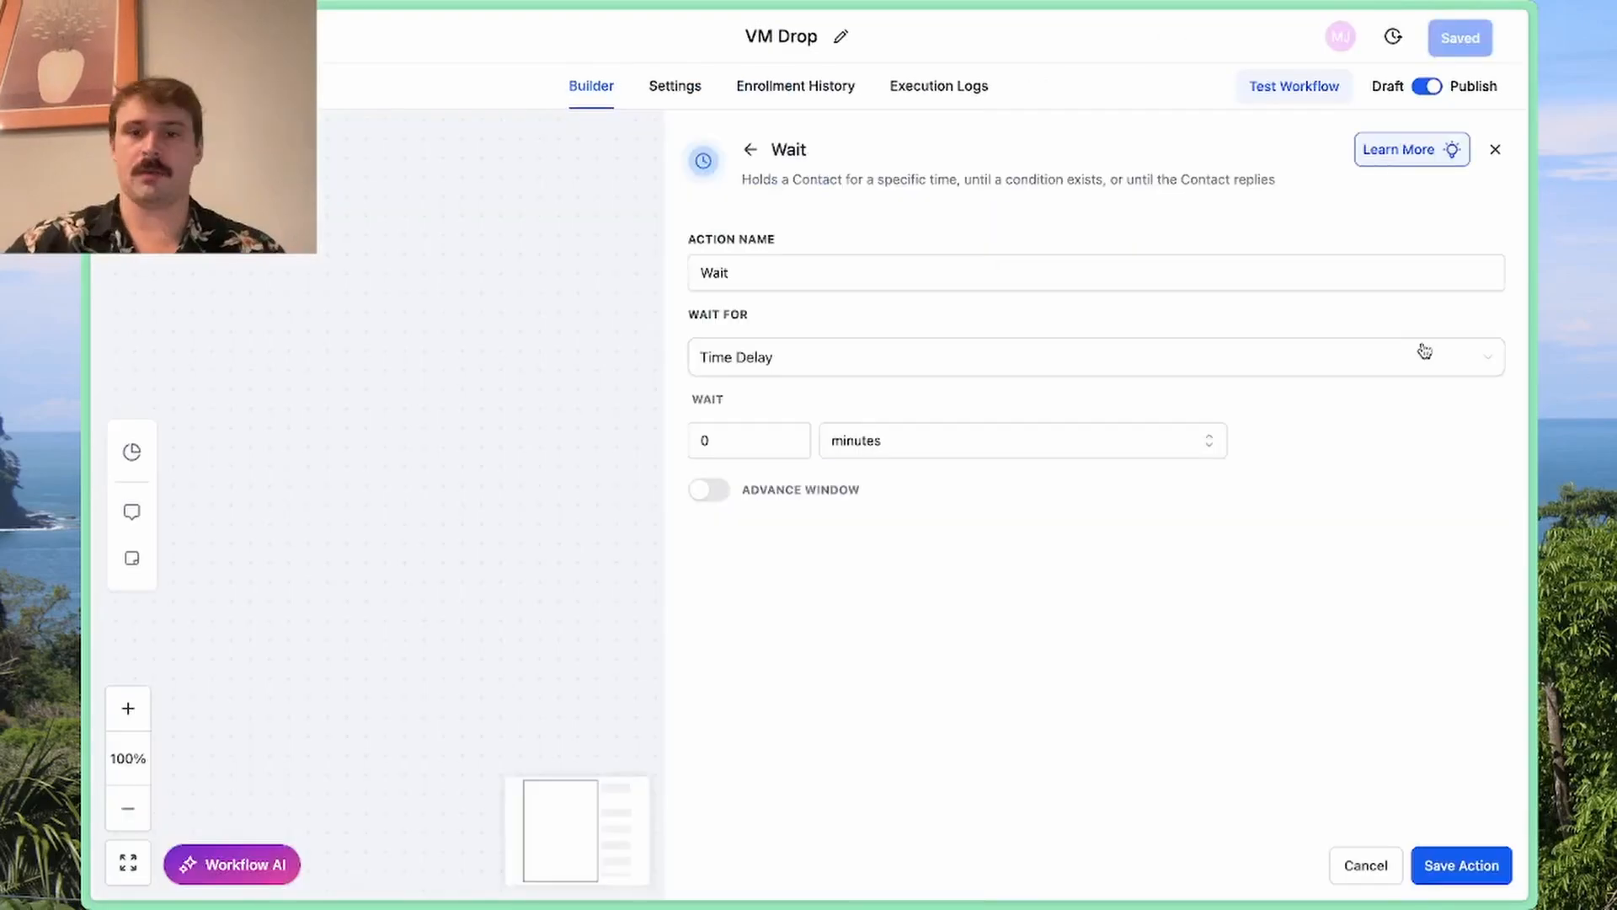
pyautogui.click(772, 430)
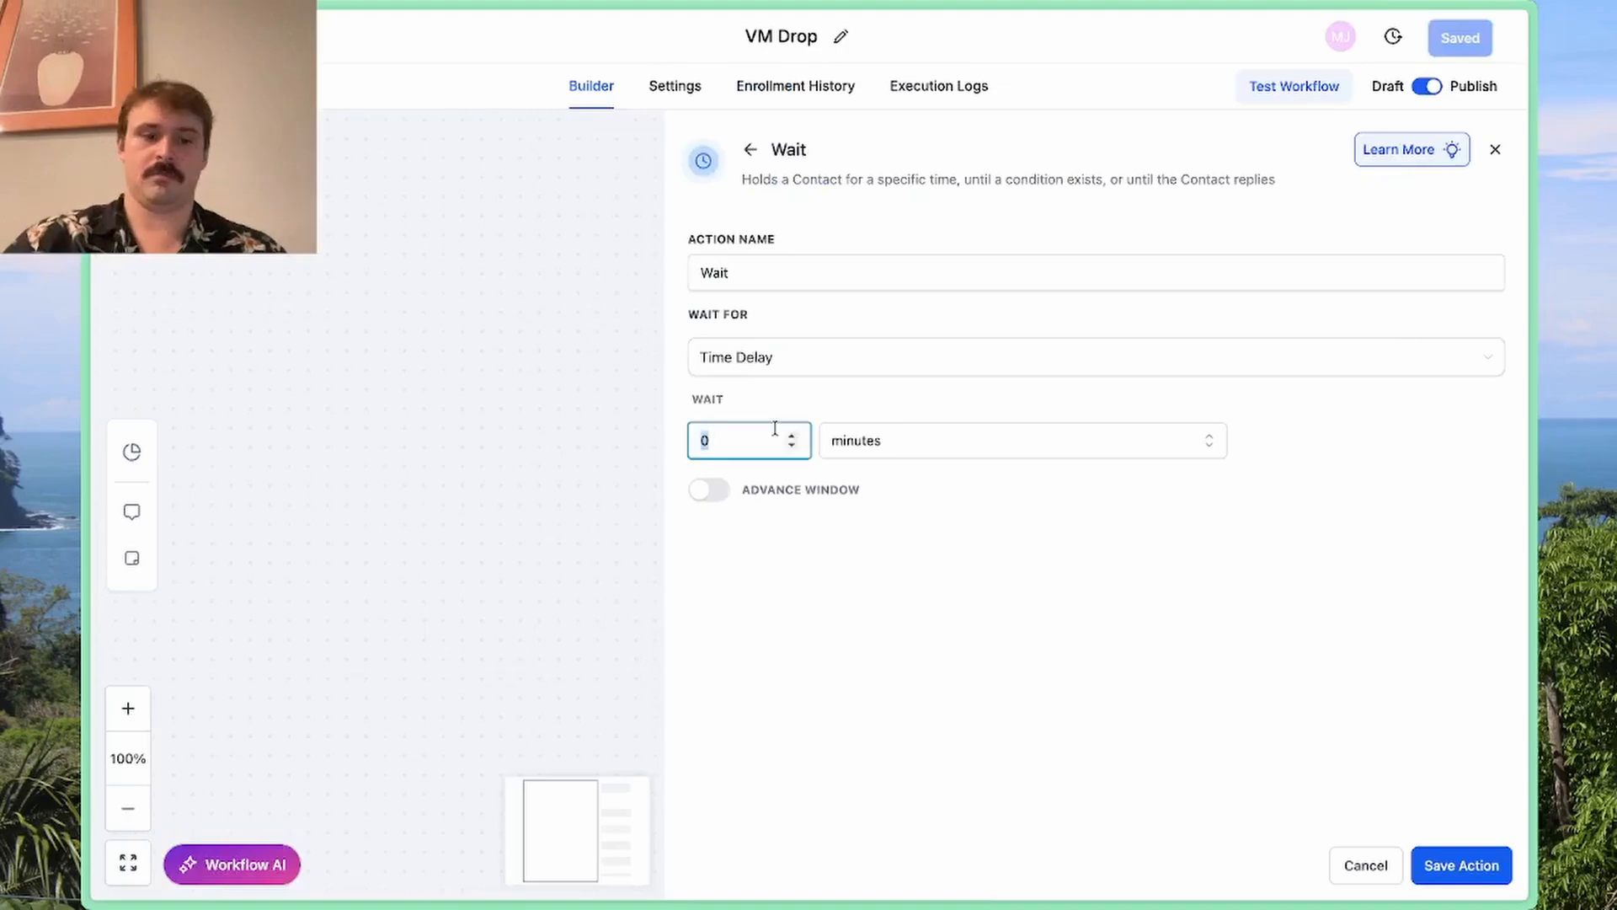
pyautogui.write('1')
pyautogui.click(883, 445)
pyautogui.click(845, 553)
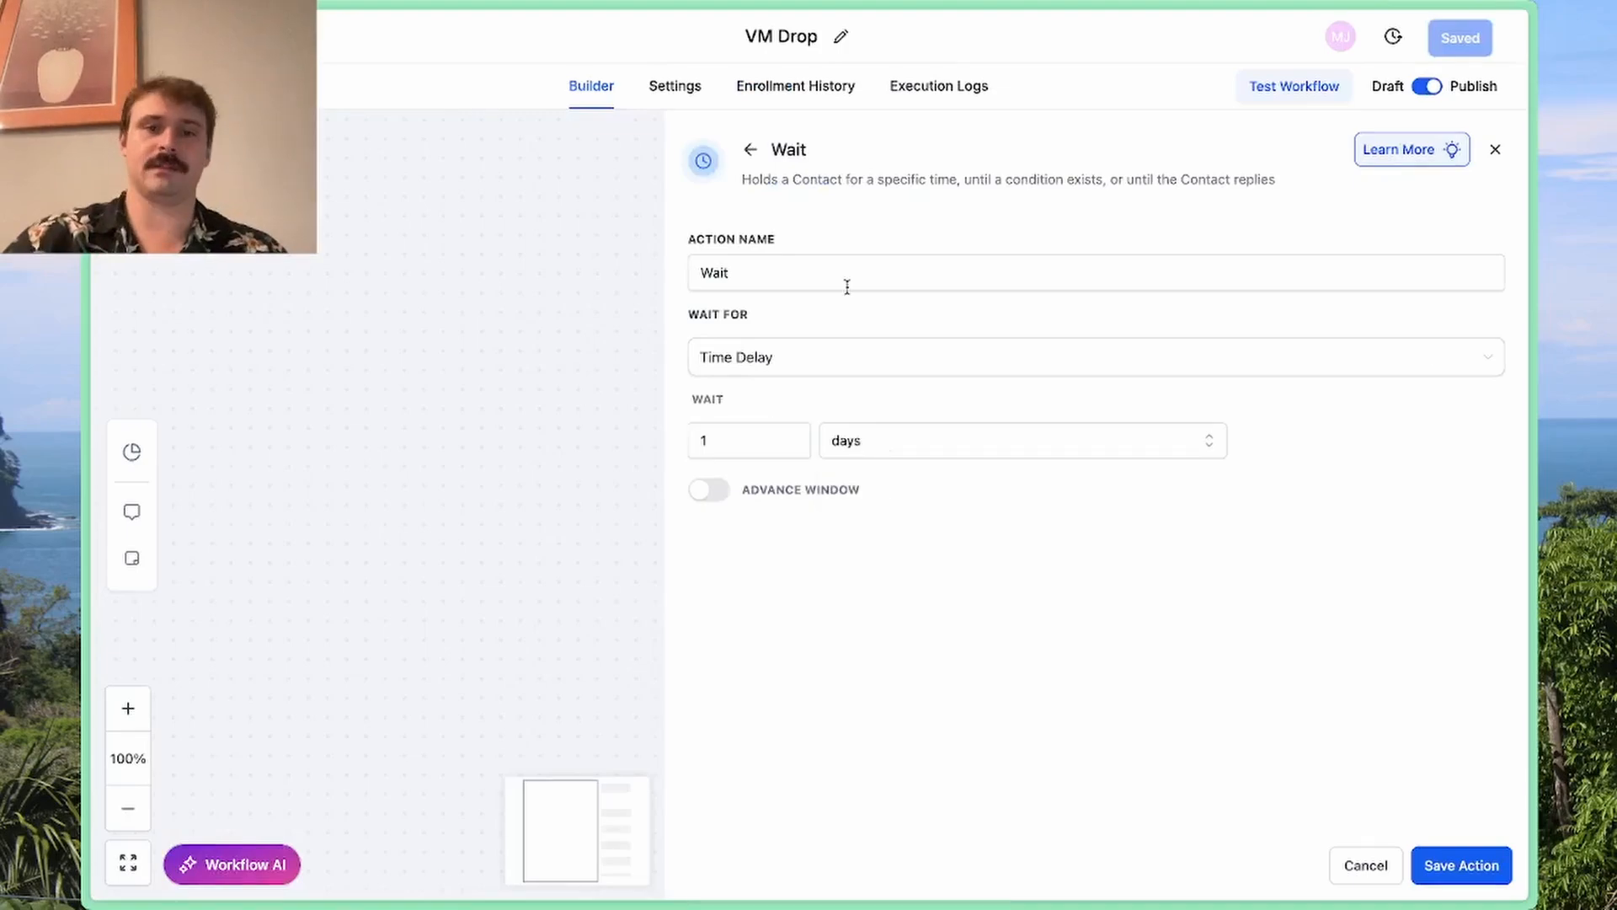
pyautogui.click(847, 286)
pyautogui.write('1d')
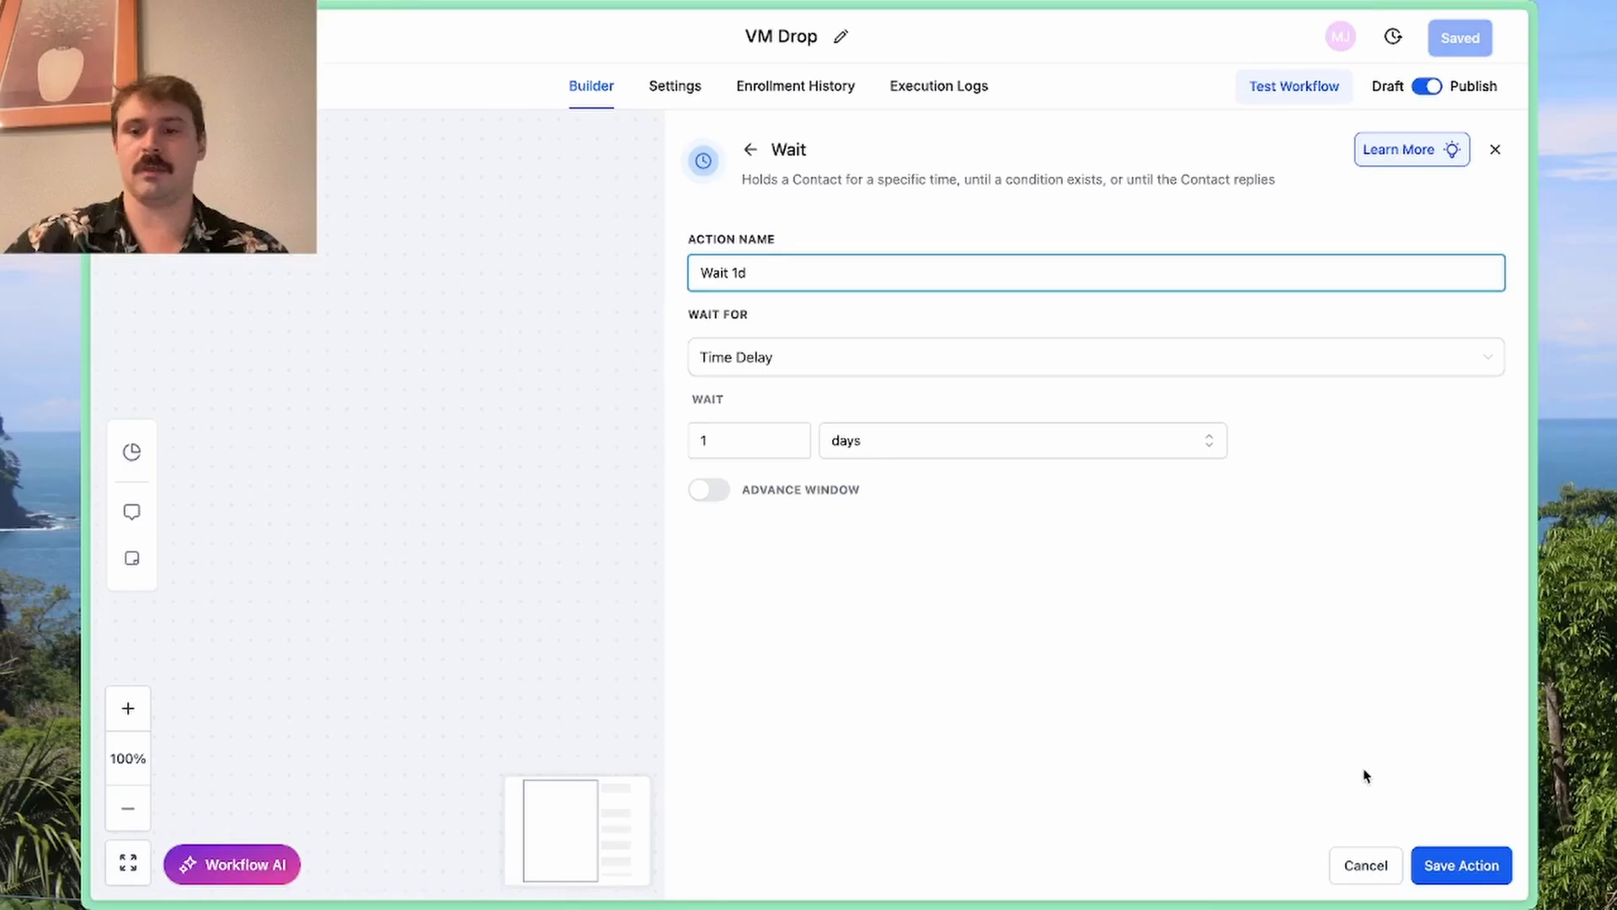
pyautogui.click(1461, 865)
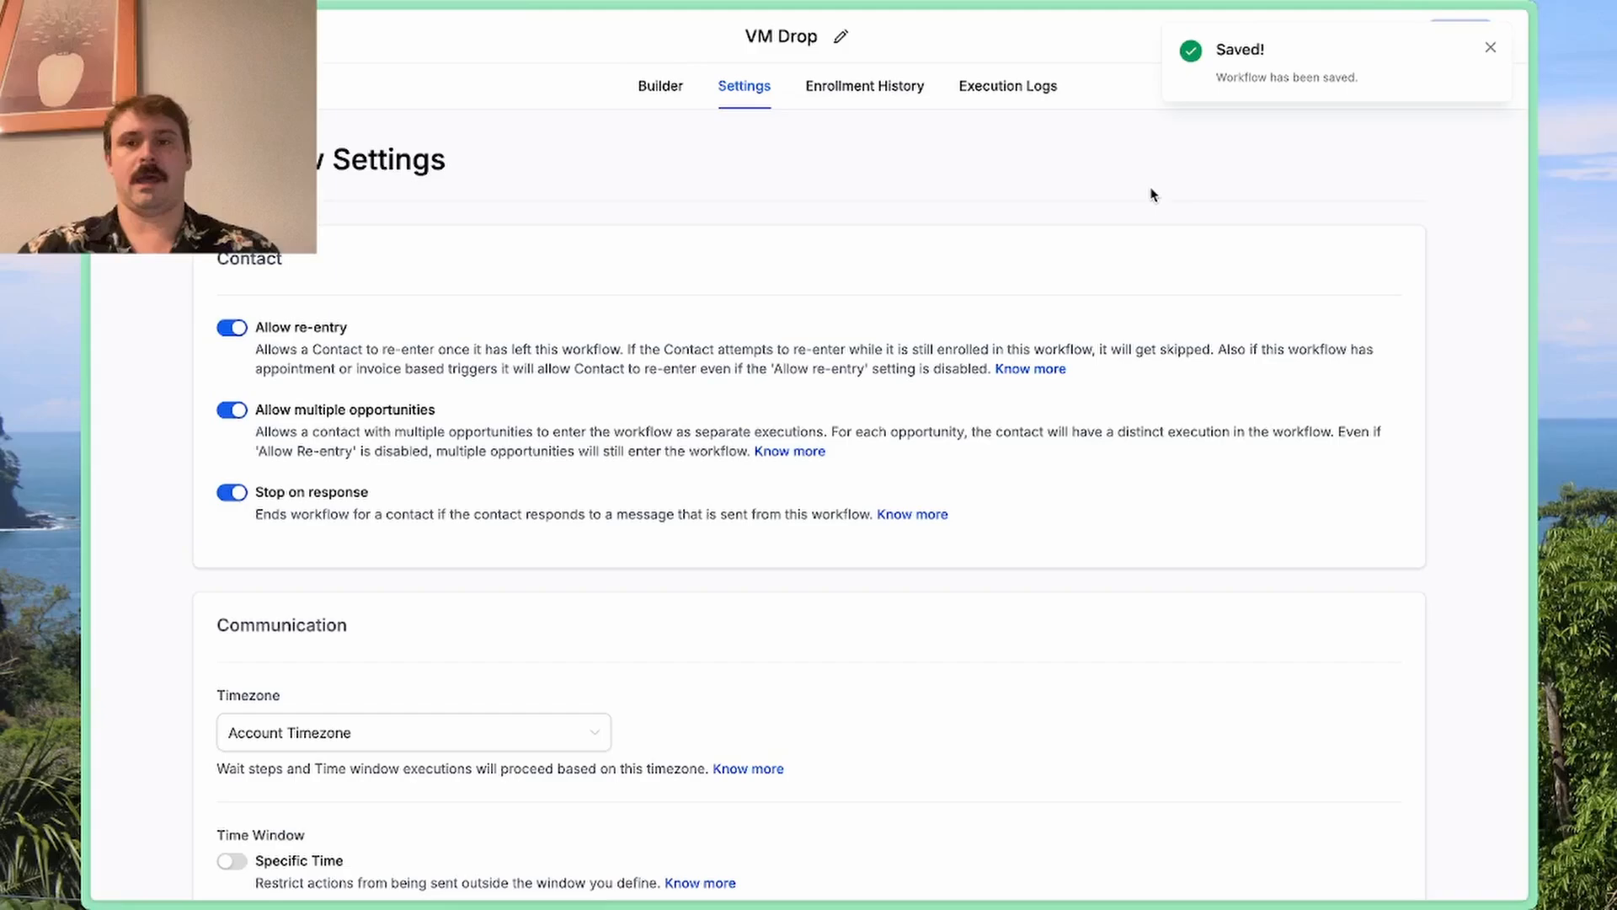
# Leave the VM Drop workflow and create a new workflow named "Replied to VM Drop"
pyautogui.click(678, 85)
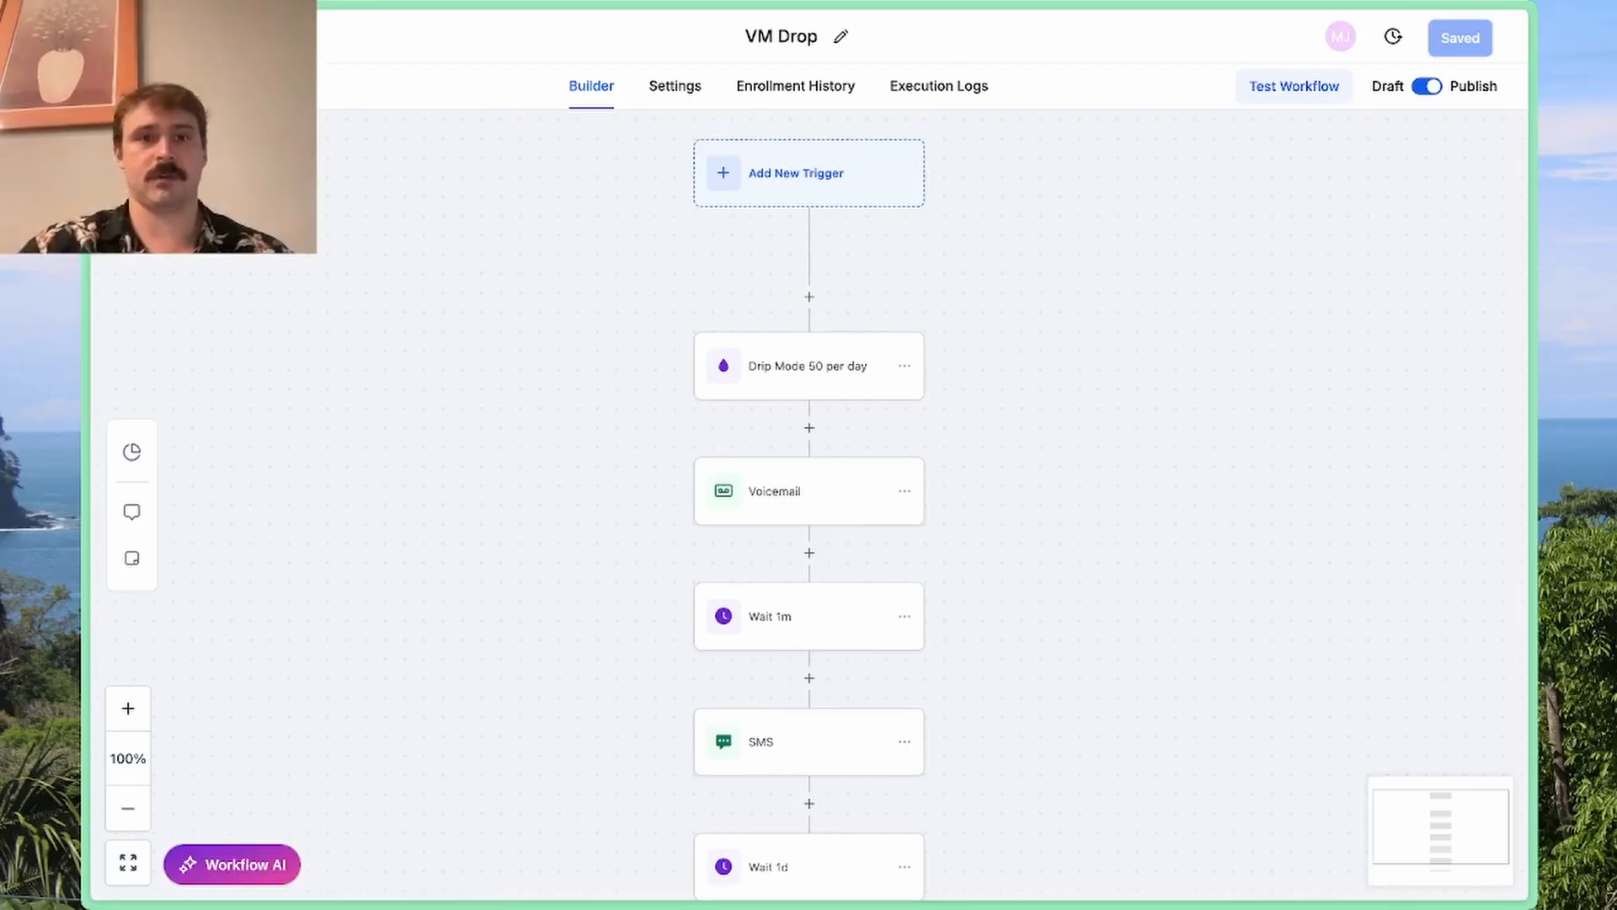
pyautogui.click(160, 36)
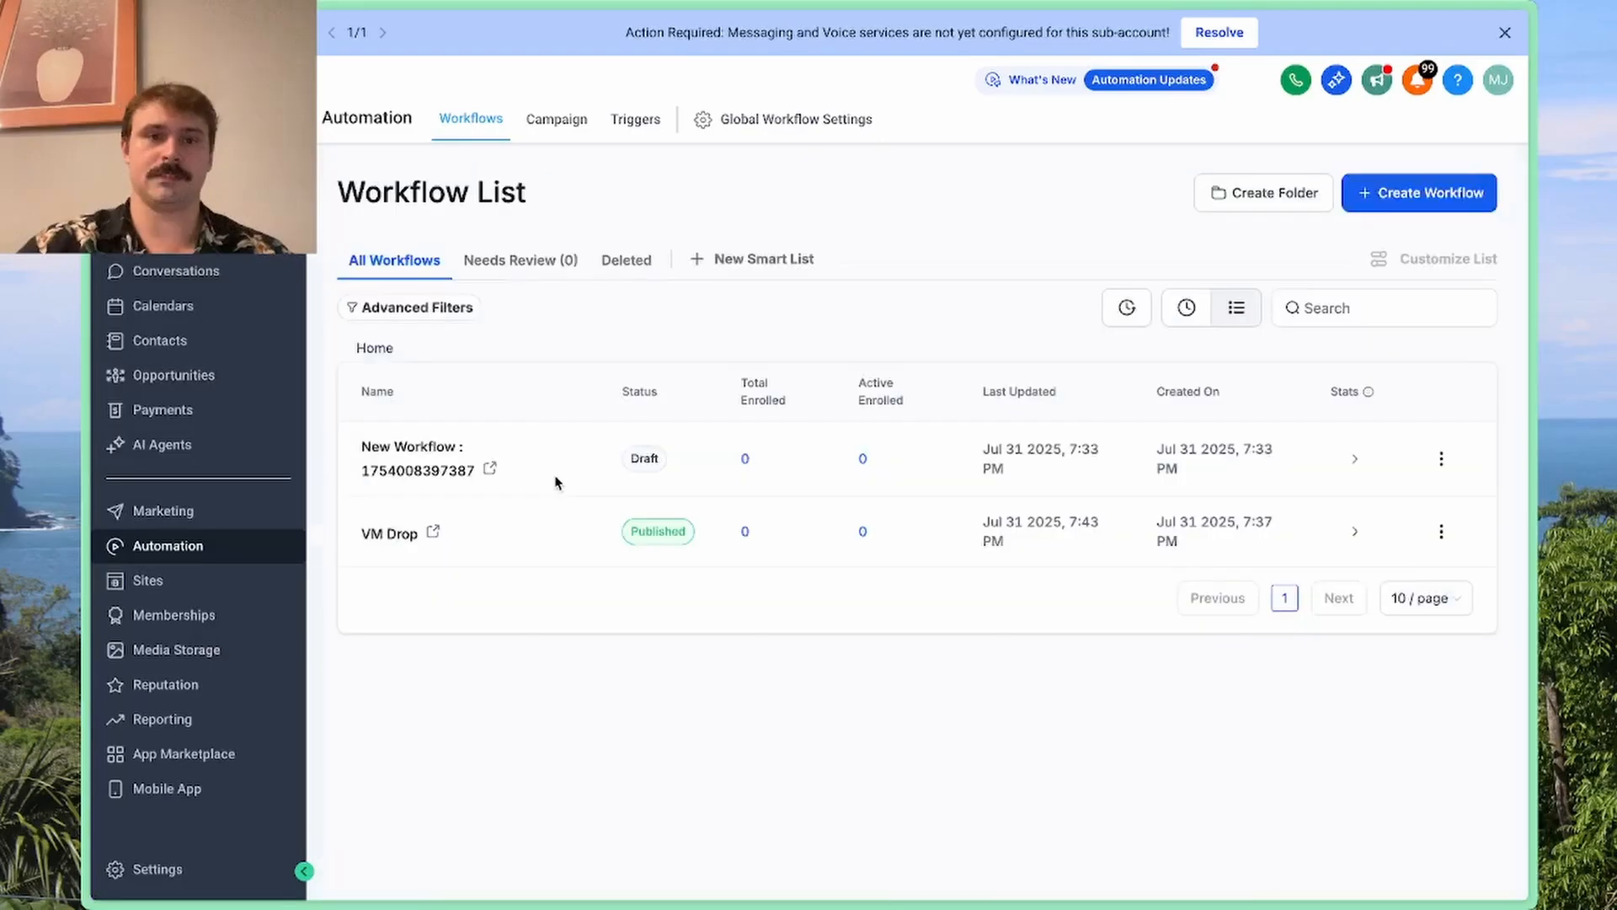
pyautogui.click(1399, 202)
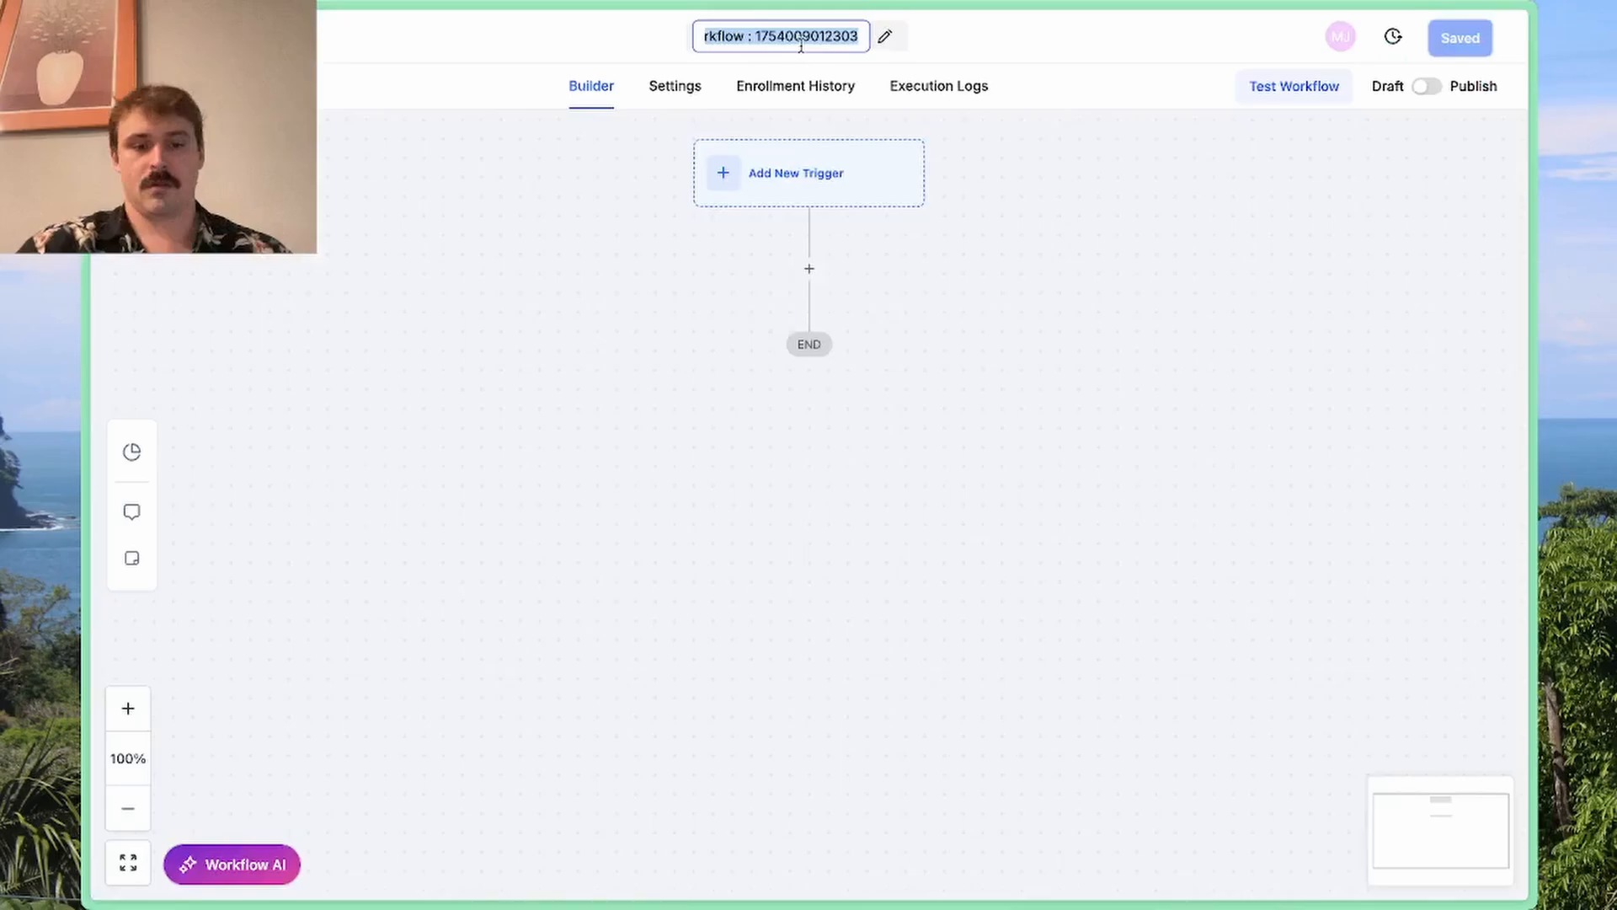
pyautogui.write('Replied to VM Drop')
pyautogui.press('Return')
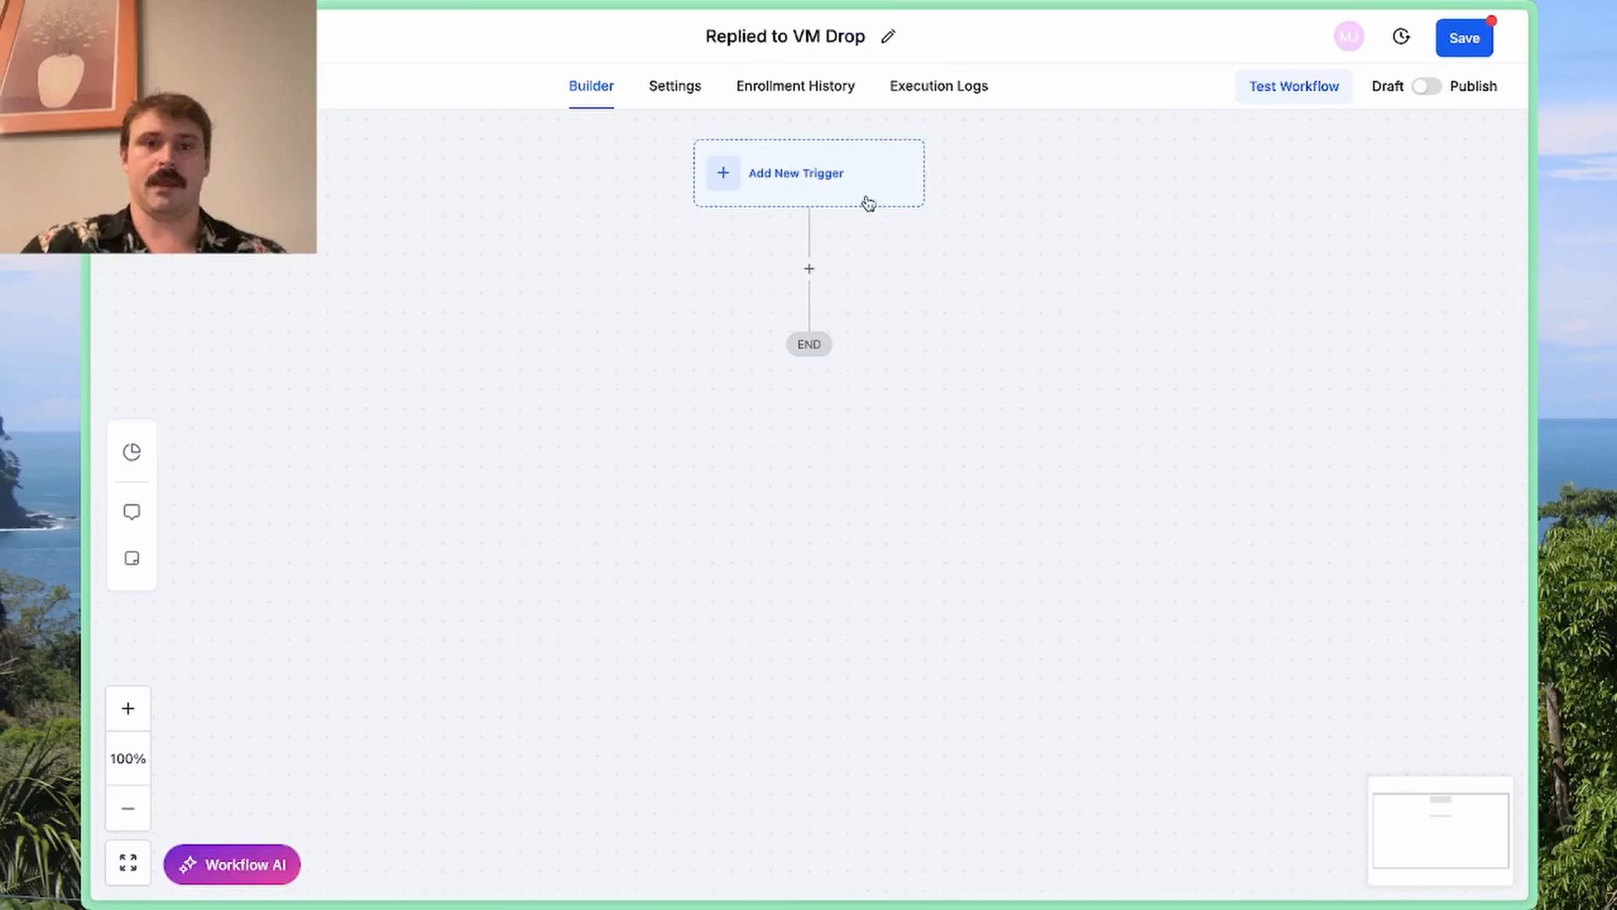
# Add a Customer replied trigger to the workflow and name it "Customer Replied to VM drop"
pyautogui.click(869, 203)
pyautogui.write('replied')
pyautogui.click(1094, 404)
pyautogui.click(1053, 372)
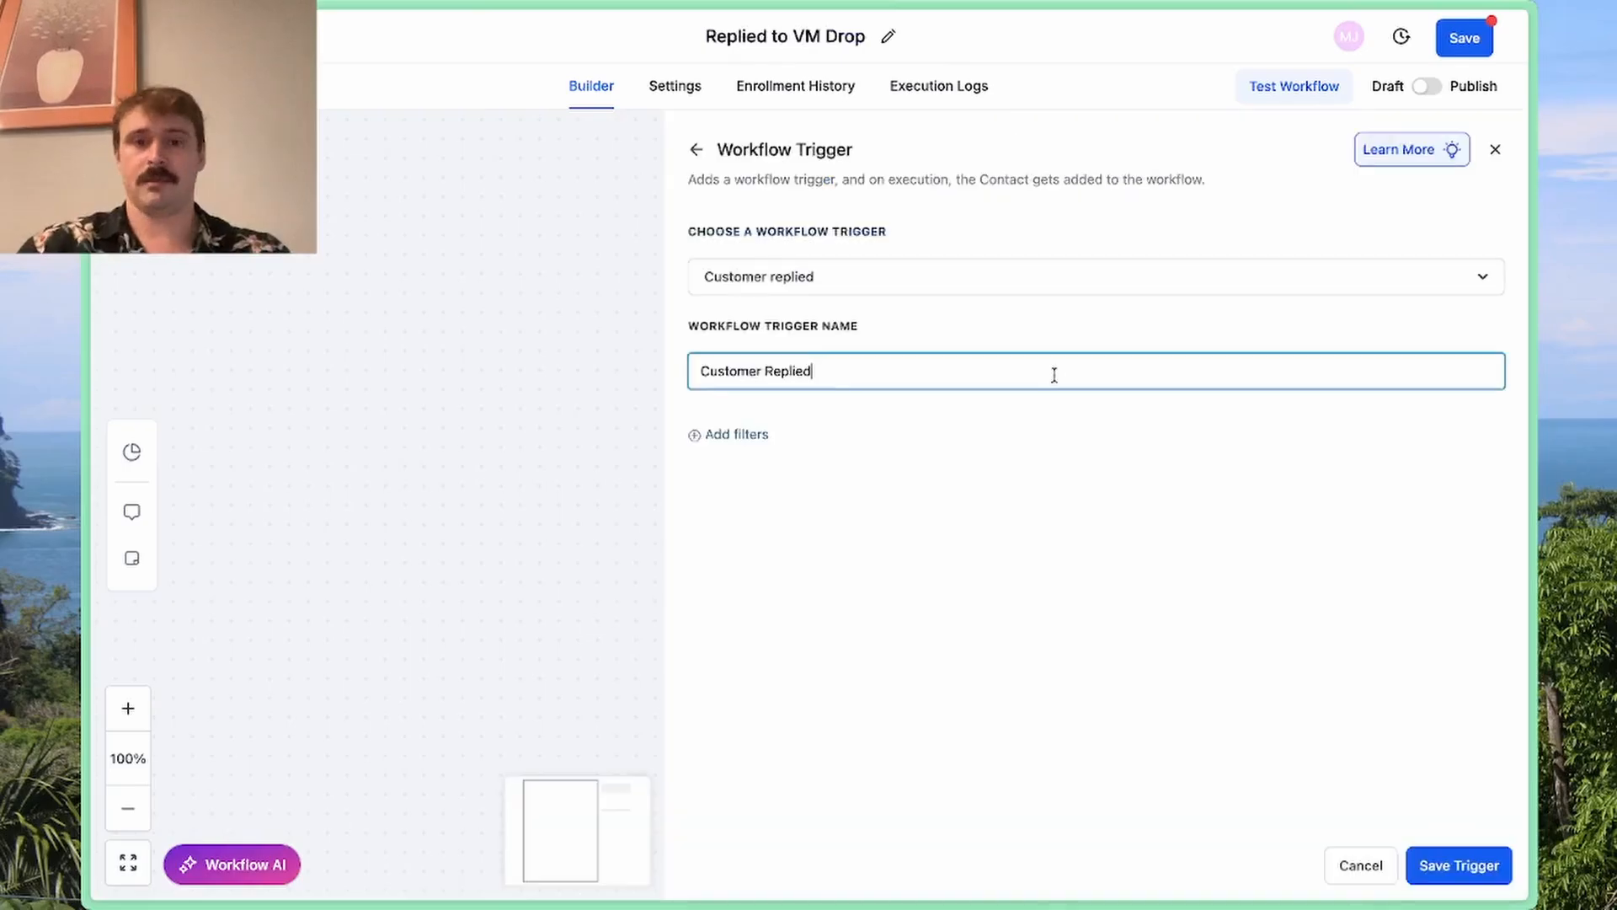
pyautogui.write('to VM drop')
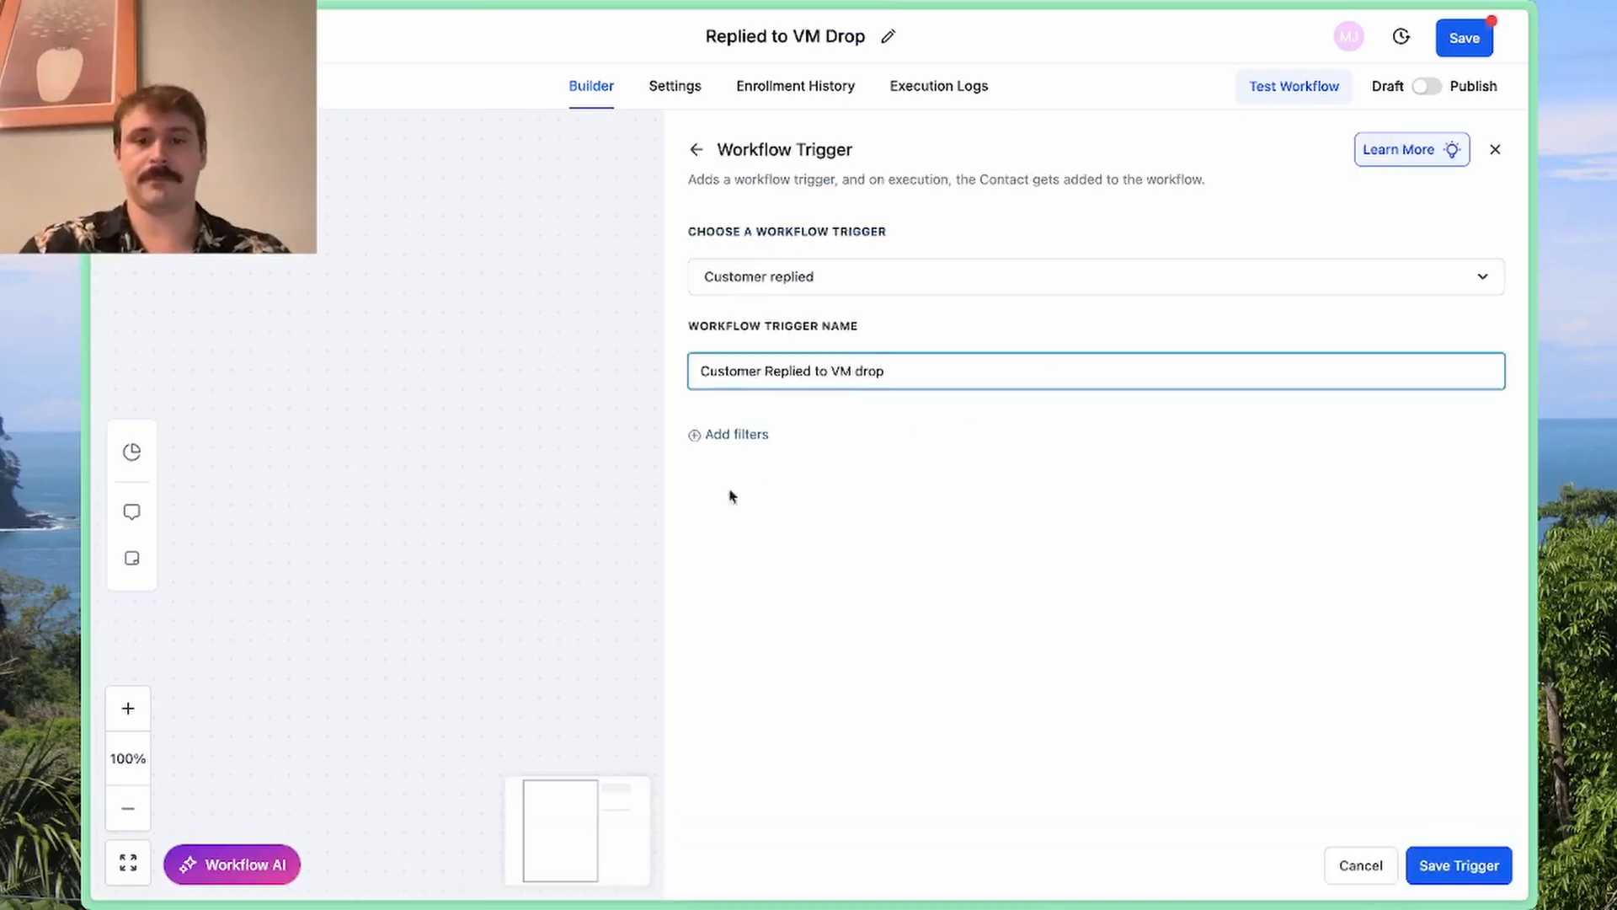
# Filter the trigger by Replied to Workflow with VM Drop, and save the trigger and the workflow
pyautogui.click(697, 435)
pyautogui.click(746, 459)
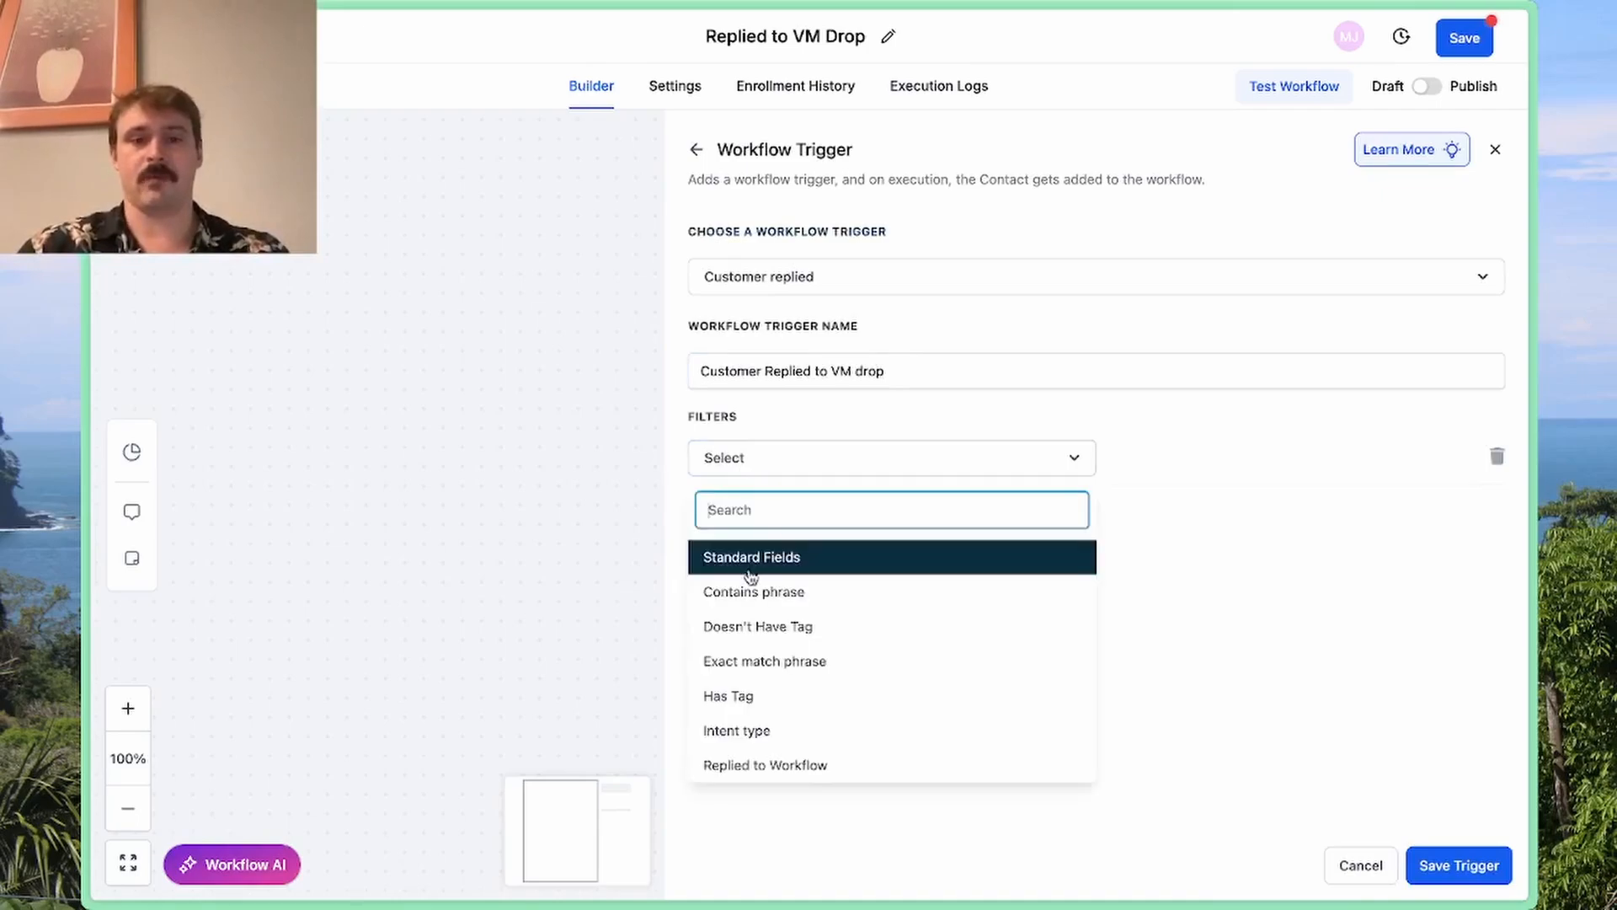
pyautogui.click(796, 764)
pyautogui.click(1154, 455)
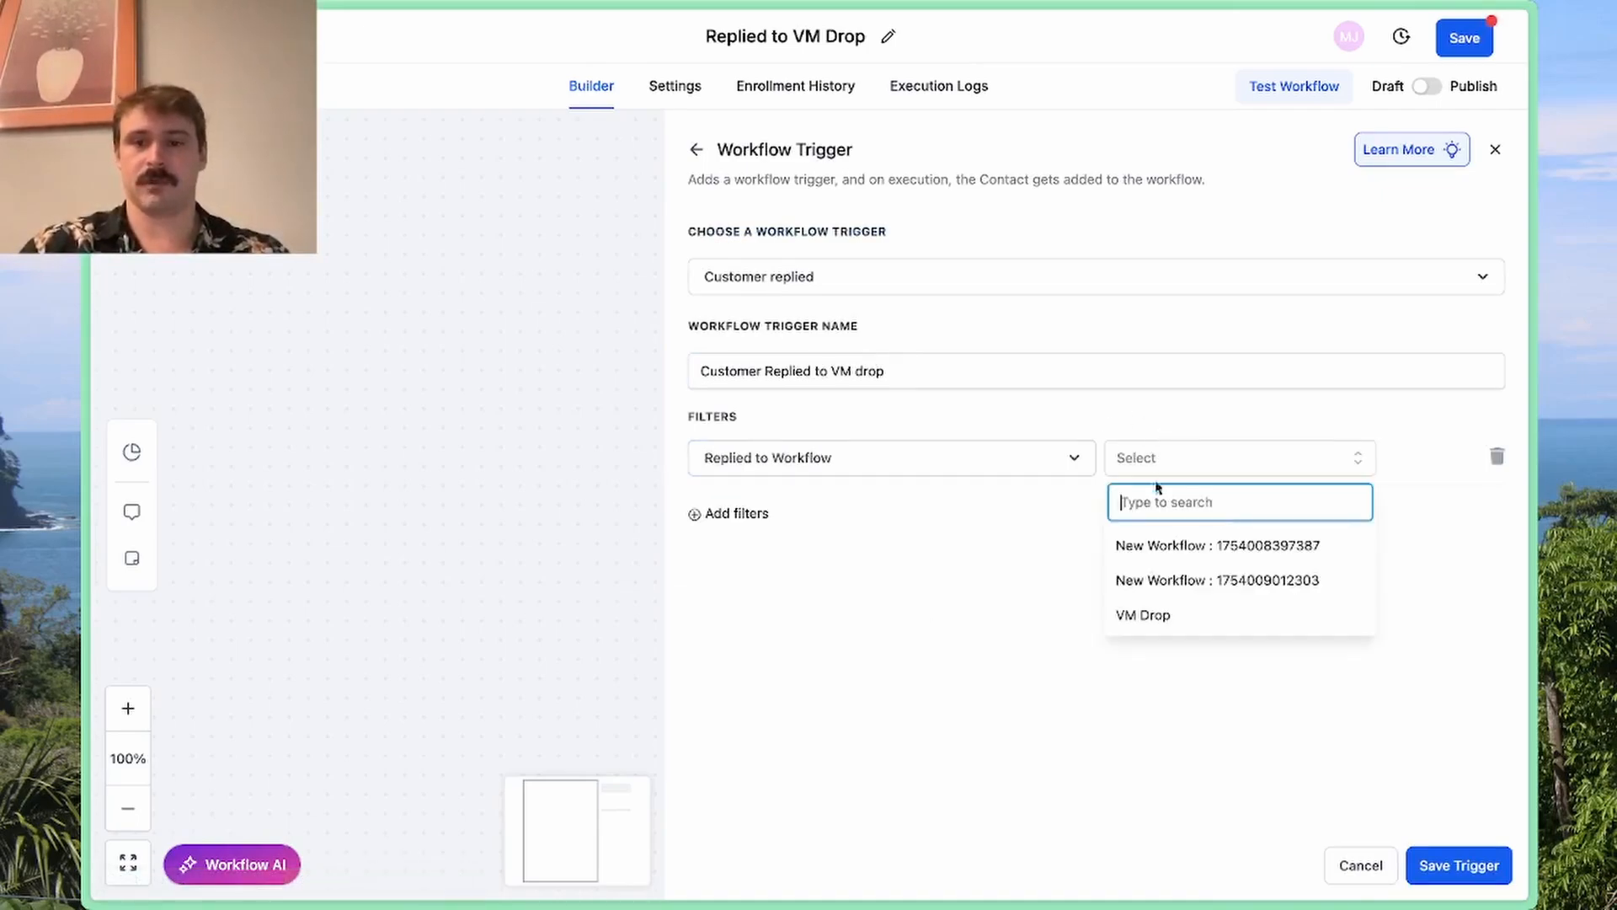
pyautogui.click(1148, 614)
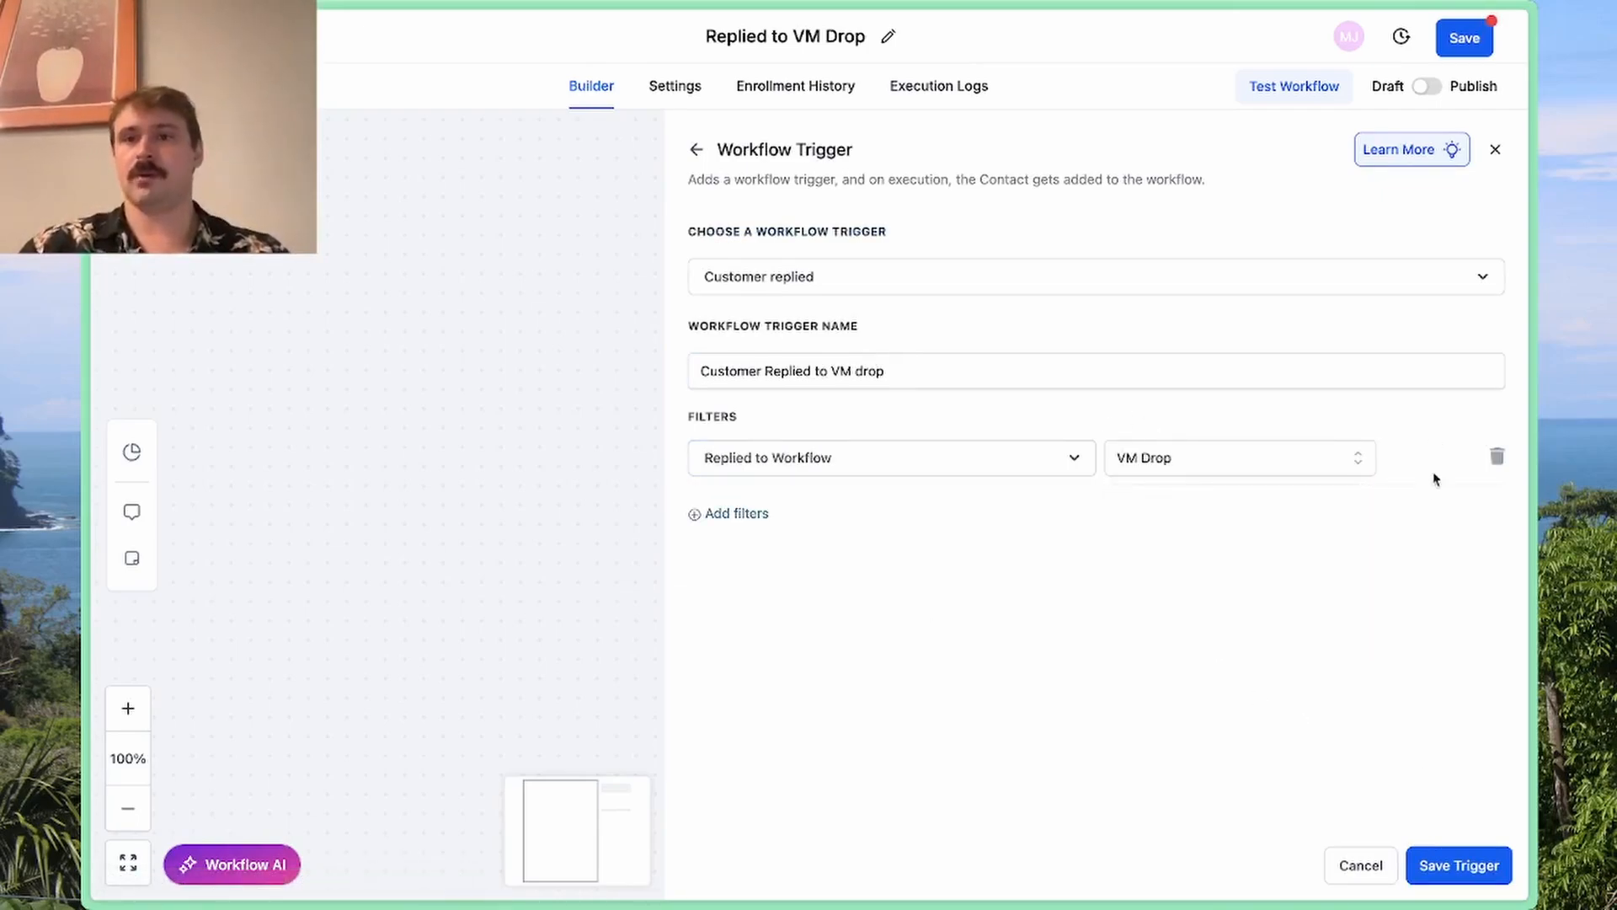
pyautogui.click(1449, 872)
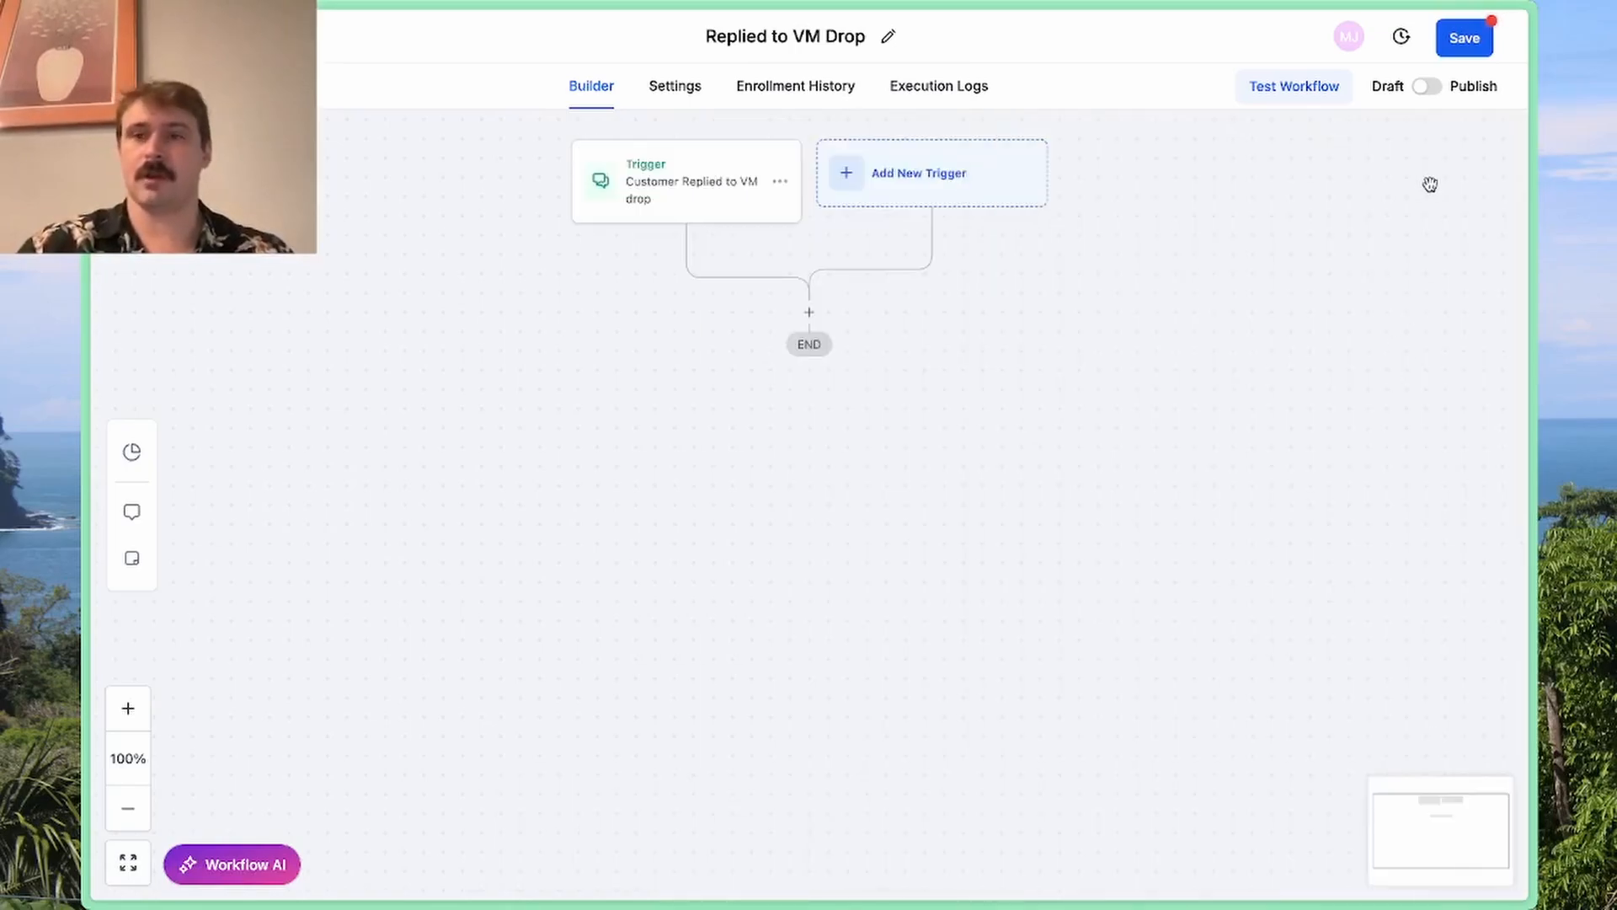
pyautogui.click(1459, 42)
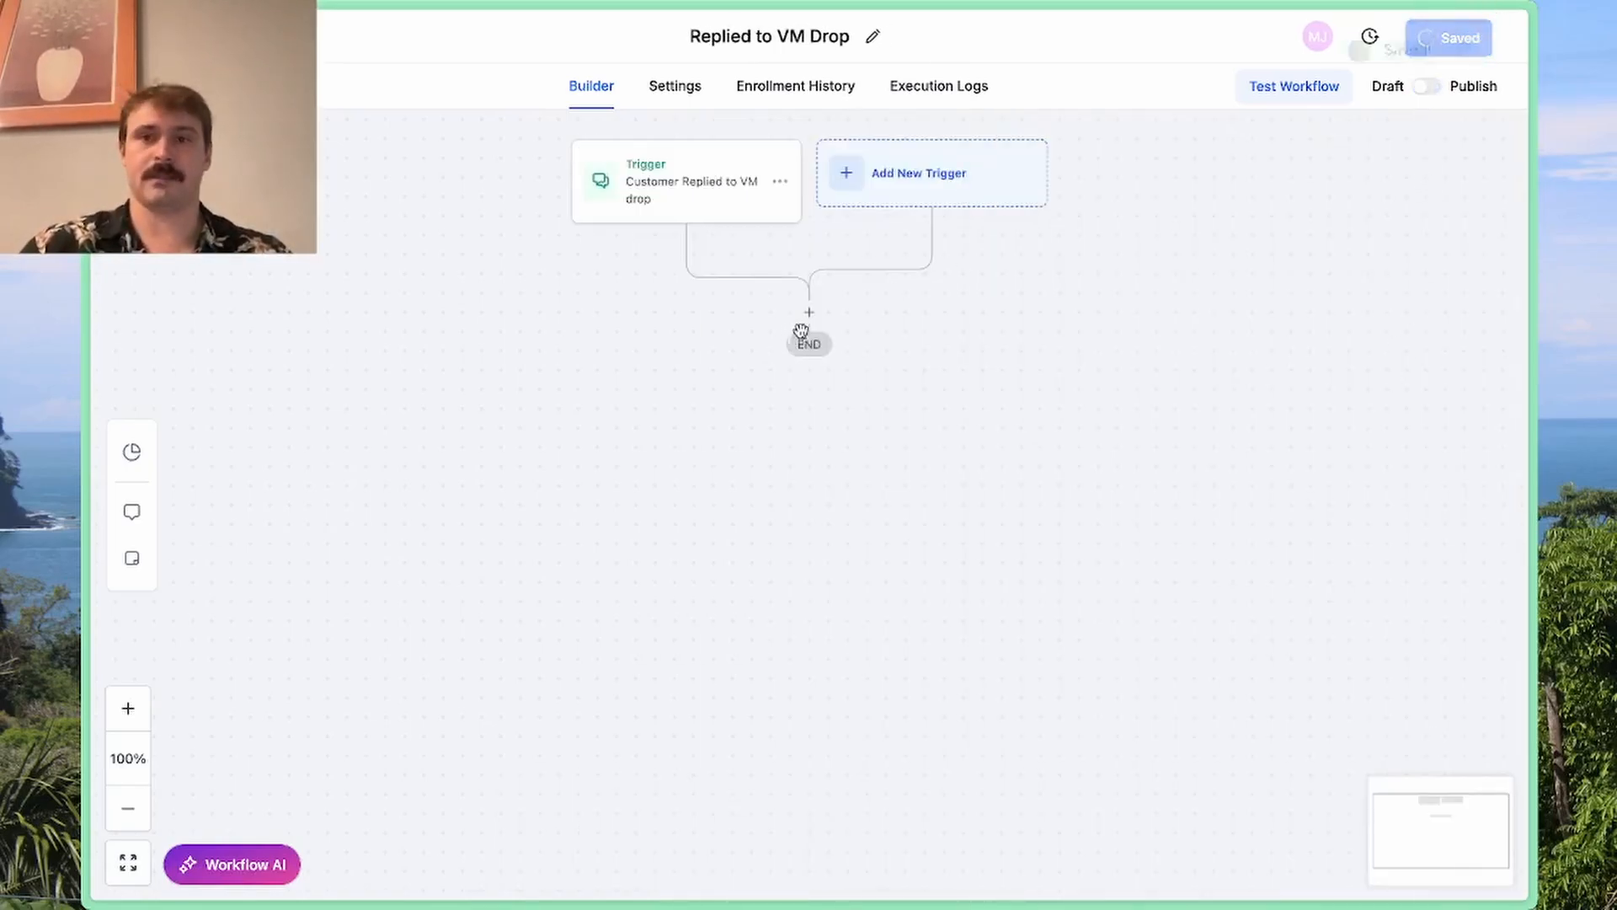
pyautogui.click(1488, 45)
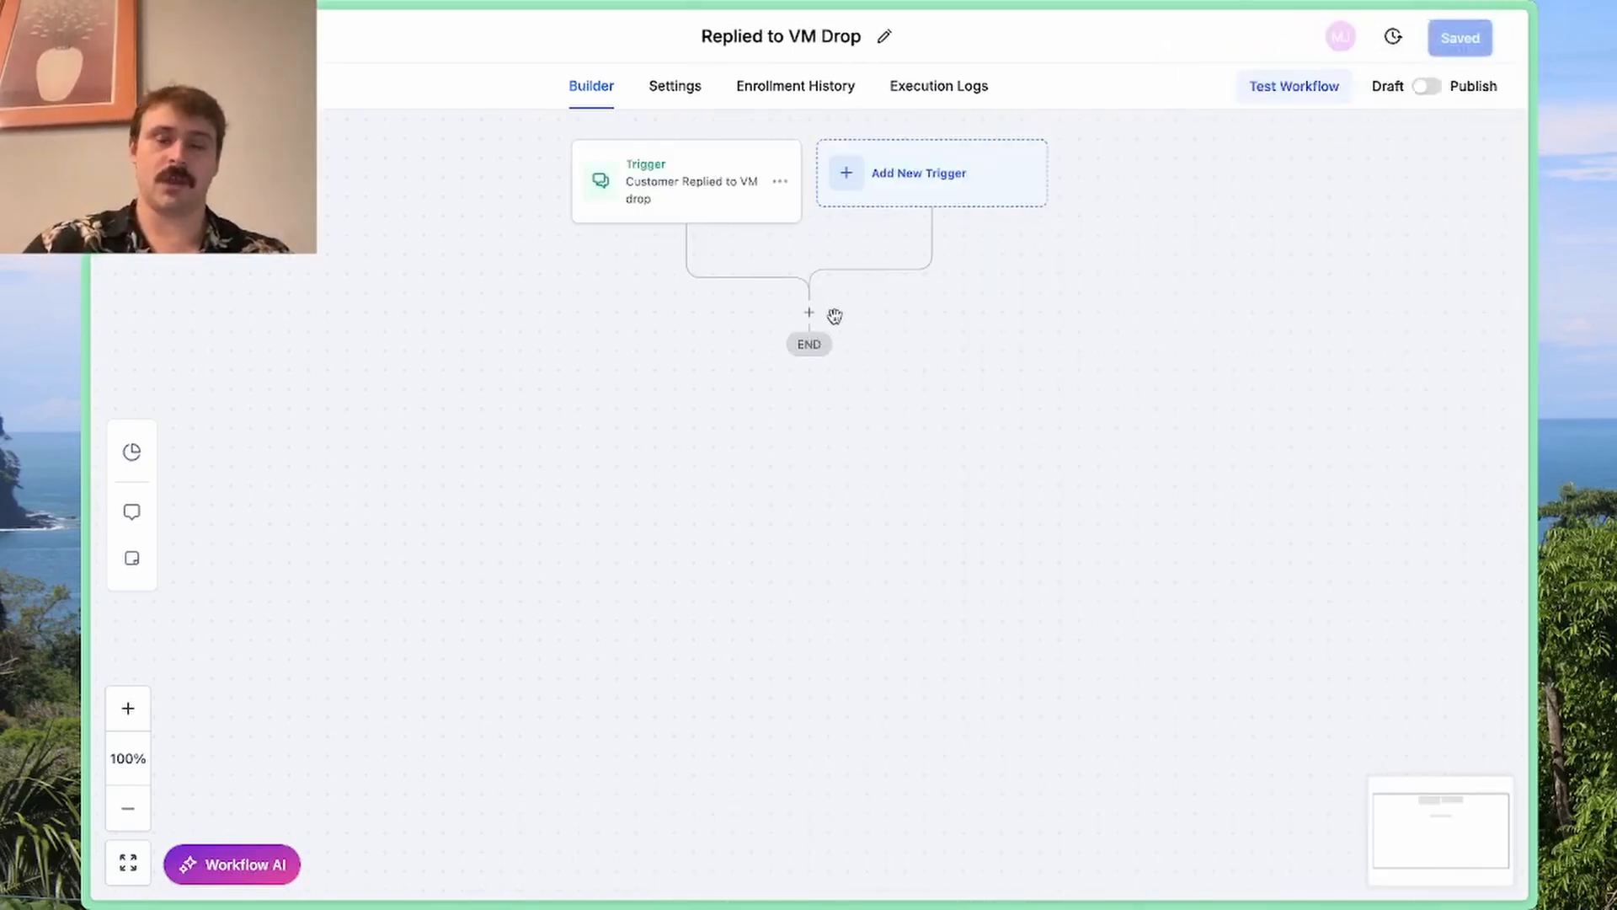
# Add a Create/Update Opportunity action after the trigger, using "1. Lead Pipeline" and the Hot Lead stage
pyautogui.click(811, 314)
pyautogui.write('oppor')
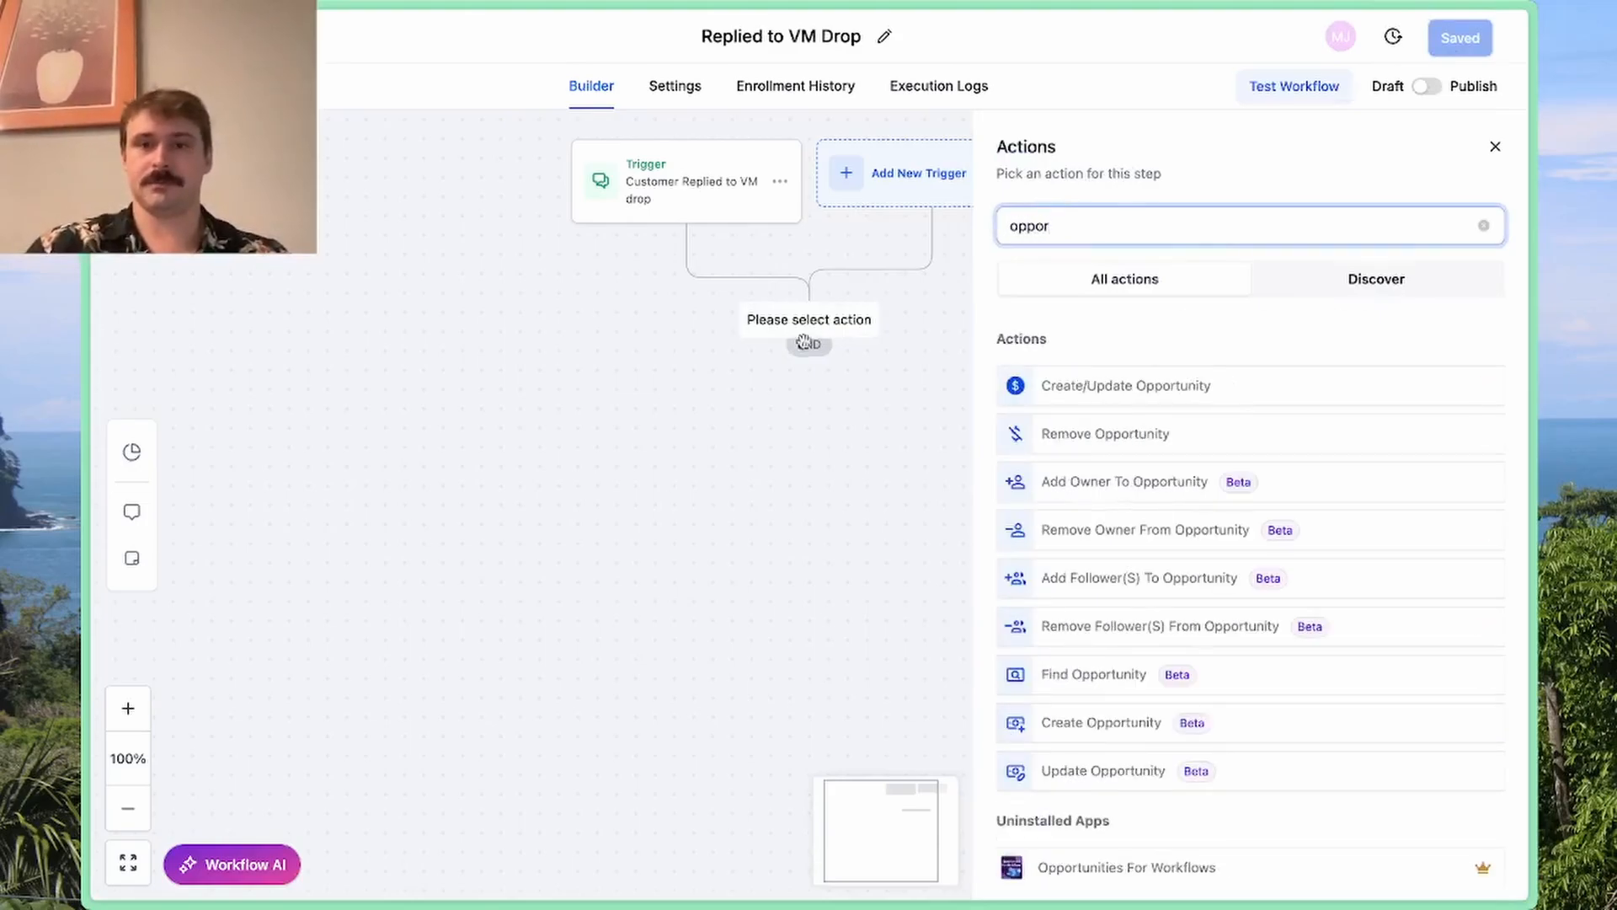
pyautogui.click(1051, 381)
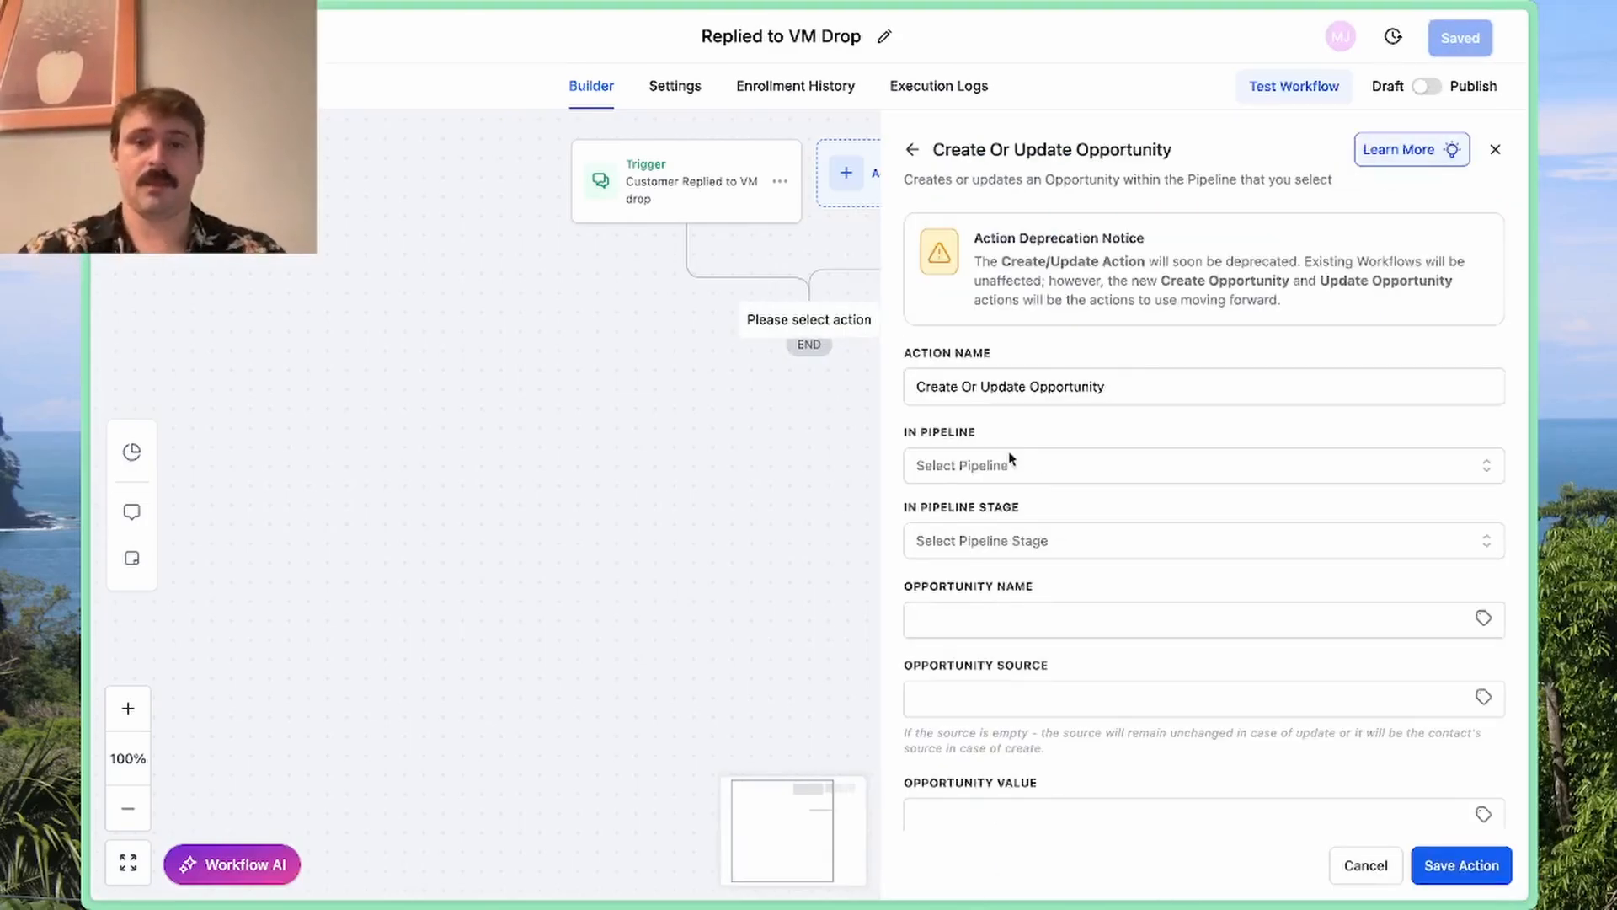
pyautogui.click(1012, 462)
pyautogui.click(970, 552)
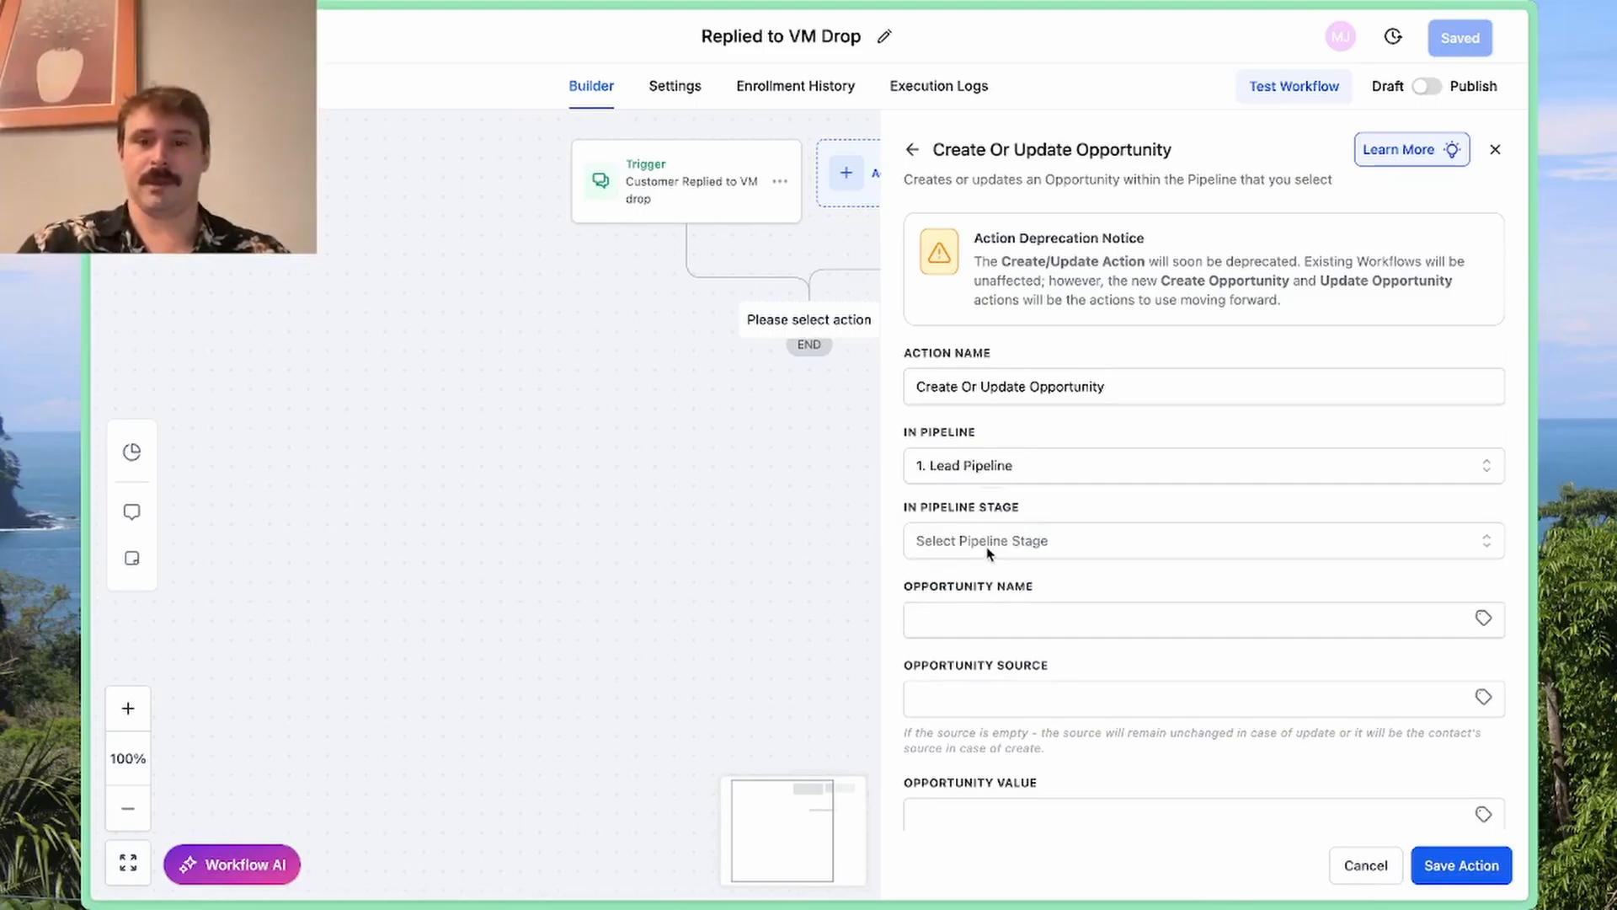
pyautogui.click(983, 543)
pyautogui.click(952, 659)
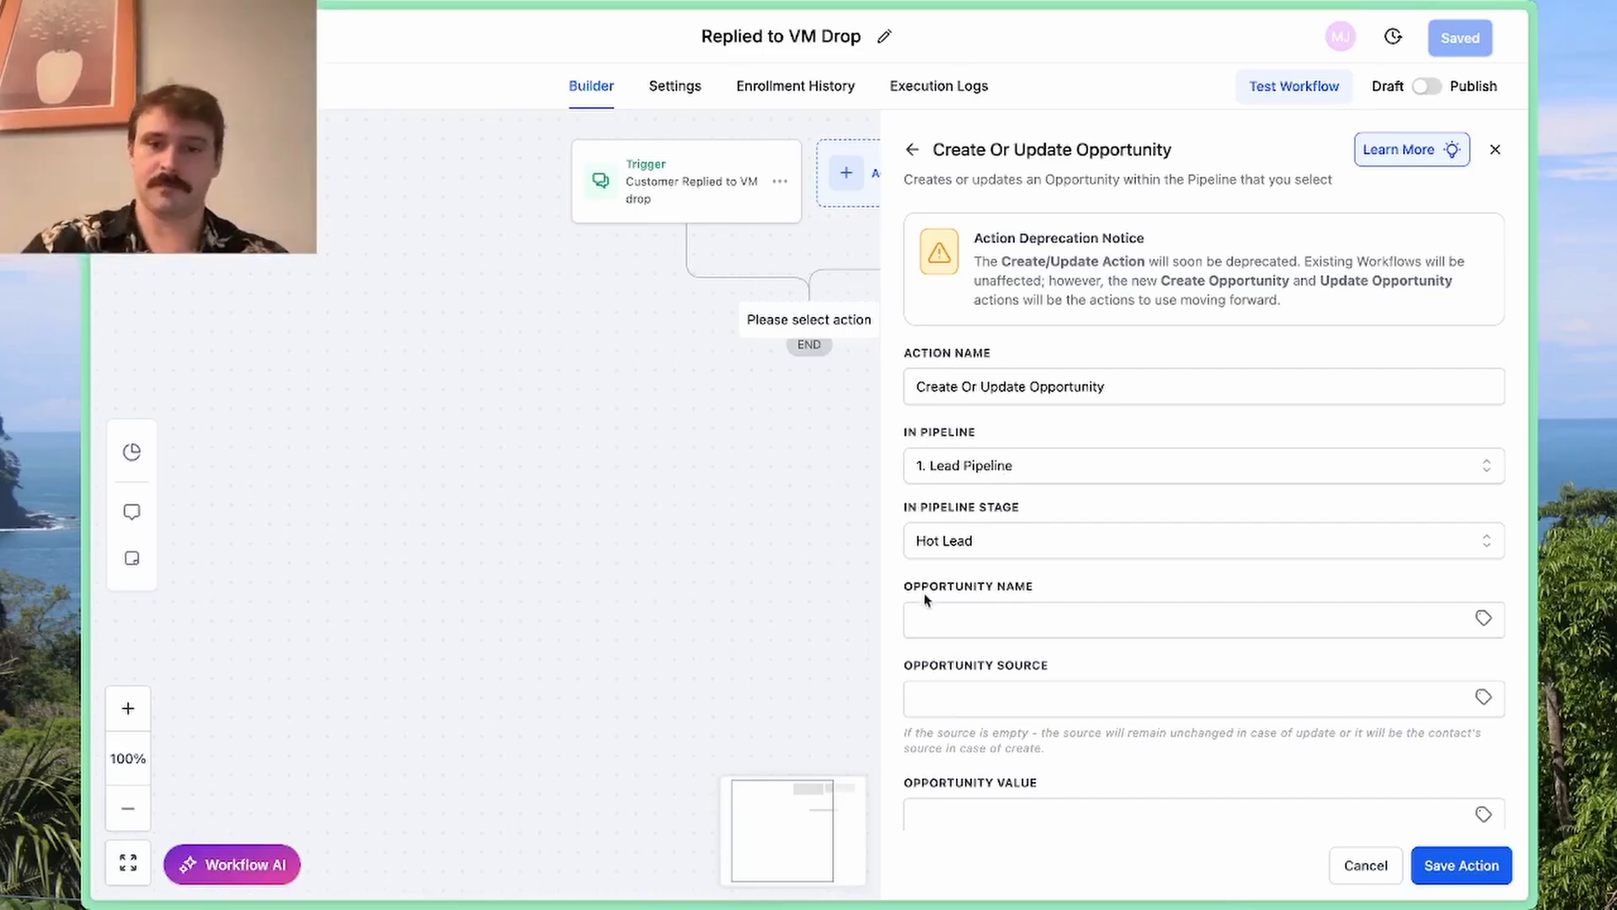
# Try naming the opportunity "{{contact.full_name}} | VM drop" in the Create Or Update Opportunity action, and clear the name again
pyautogui.click(942, 623)
pyautogui.scroll(-2, 943, 628)
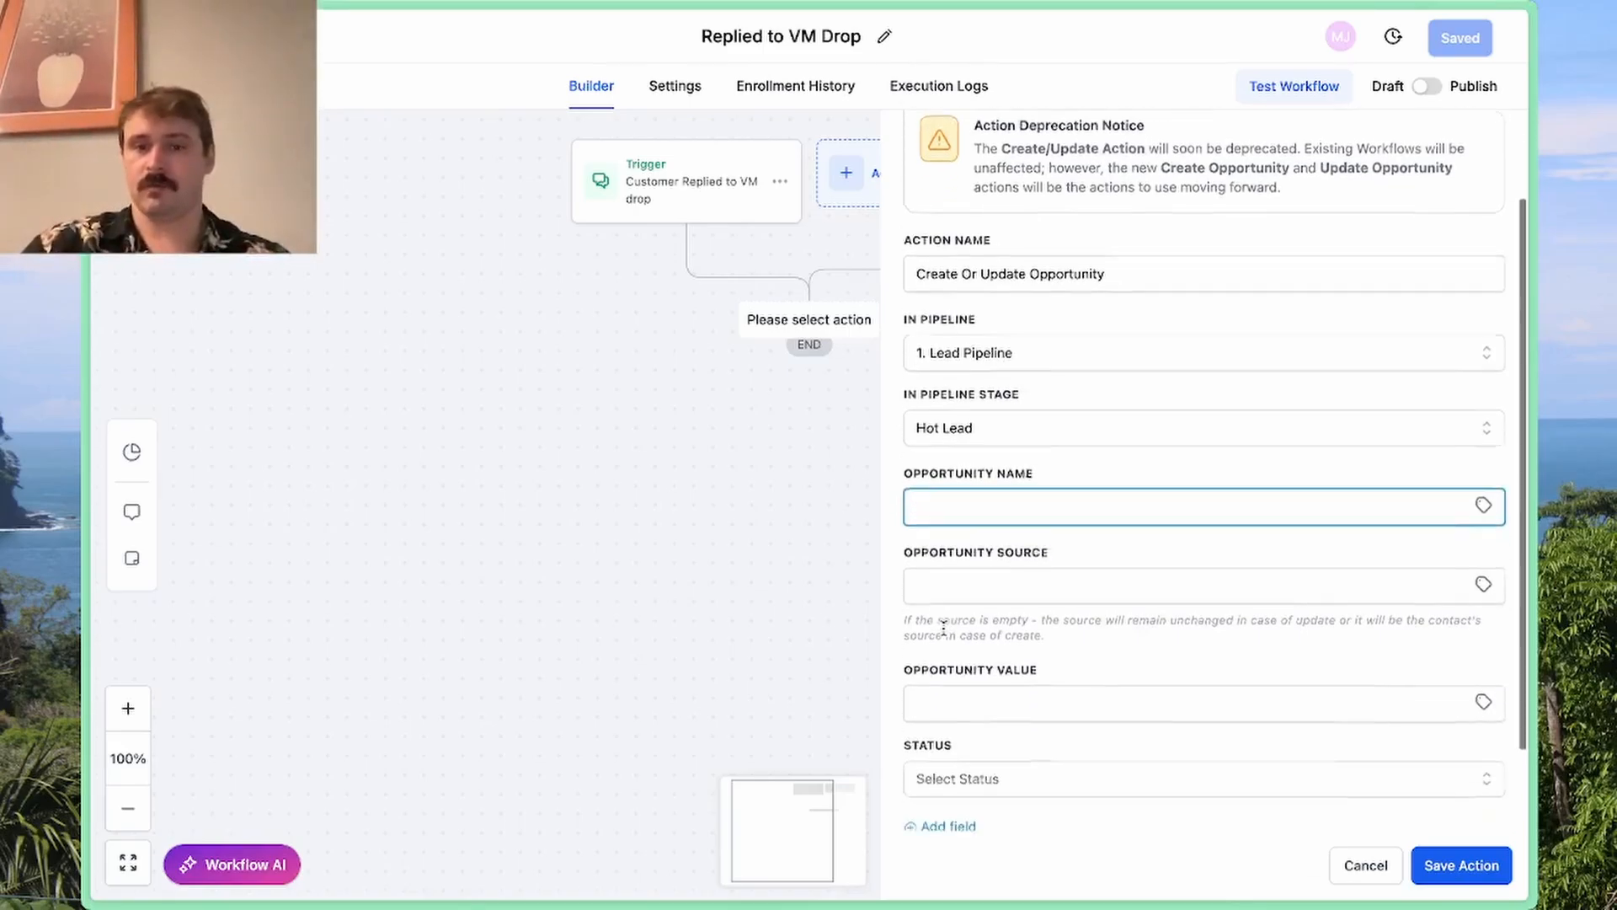
pyautogui.click(971, 567)
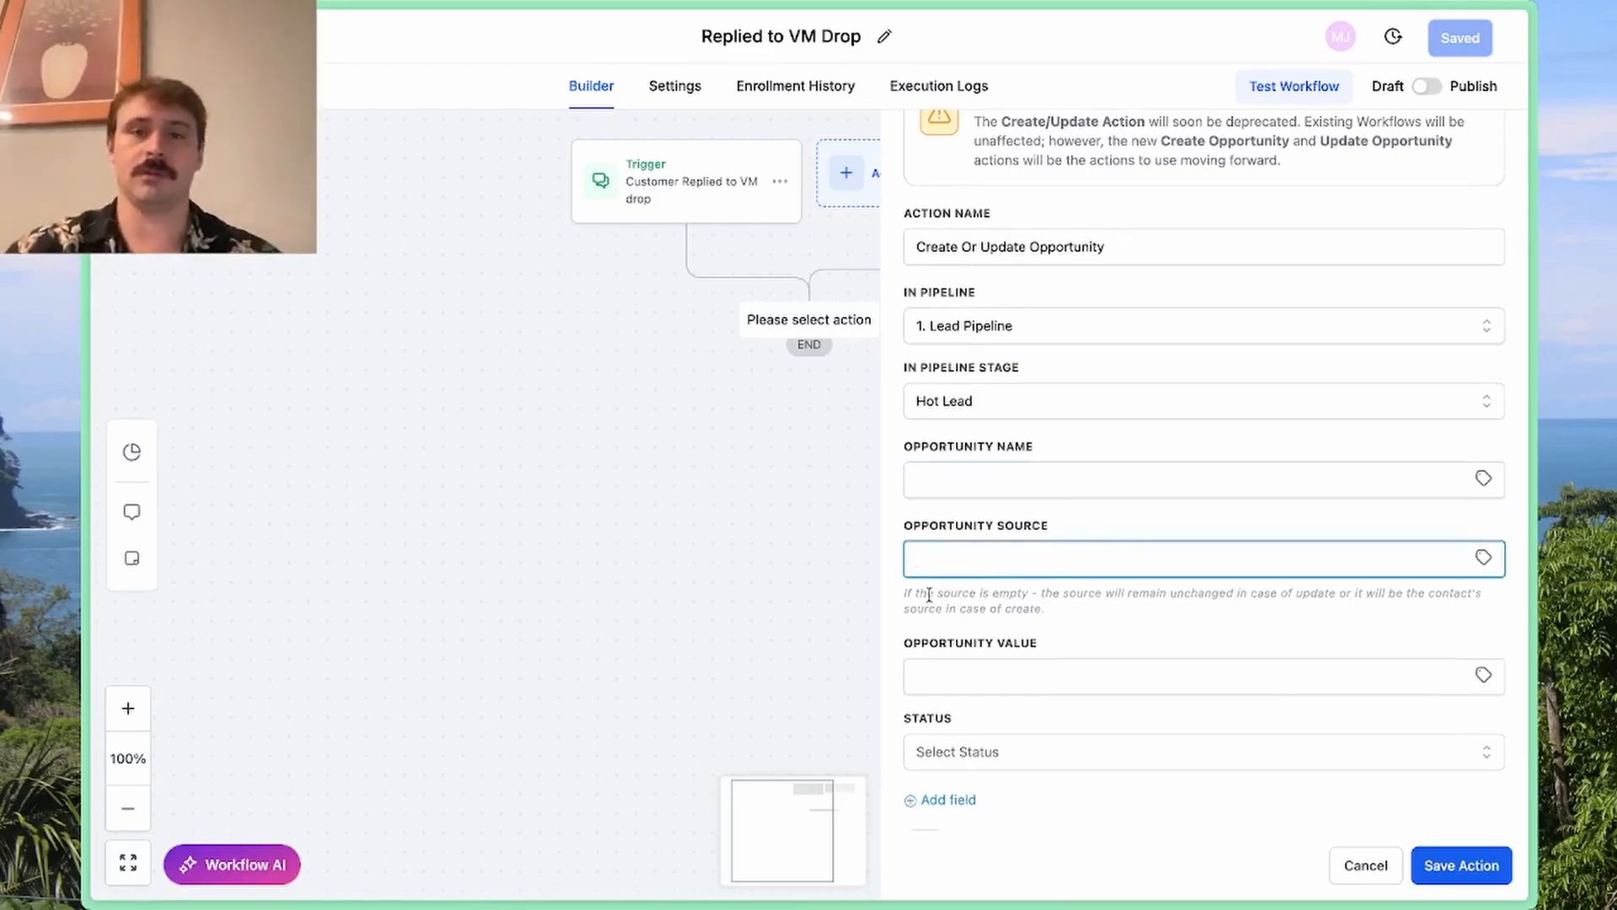
pyautogui.click(980, 480)
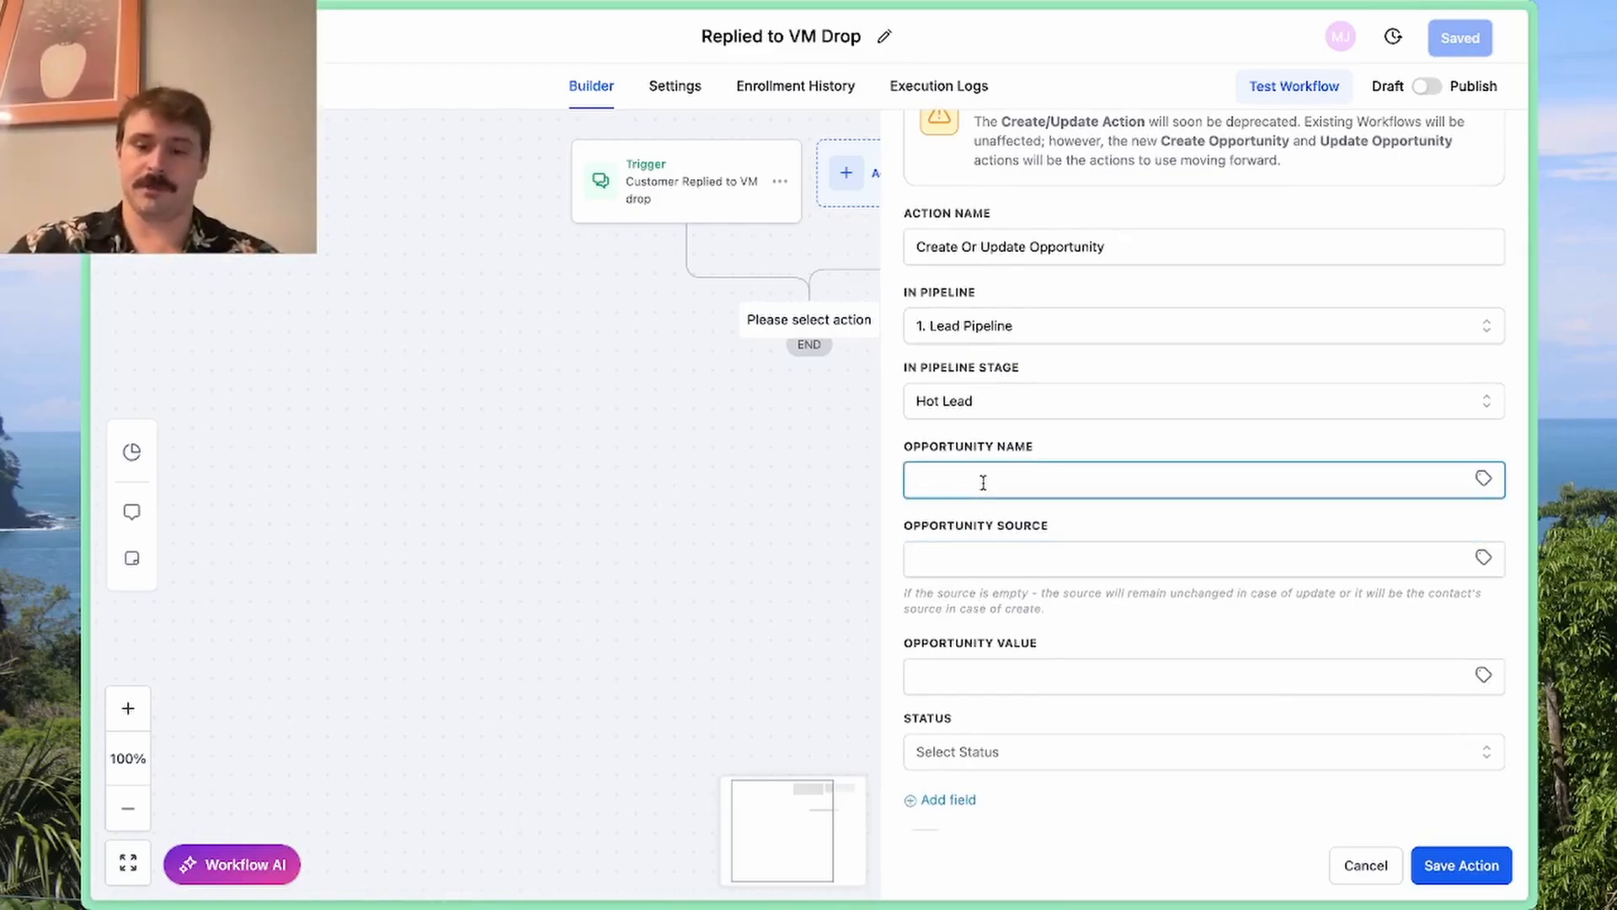
pyautogui.write('{{contact.f')
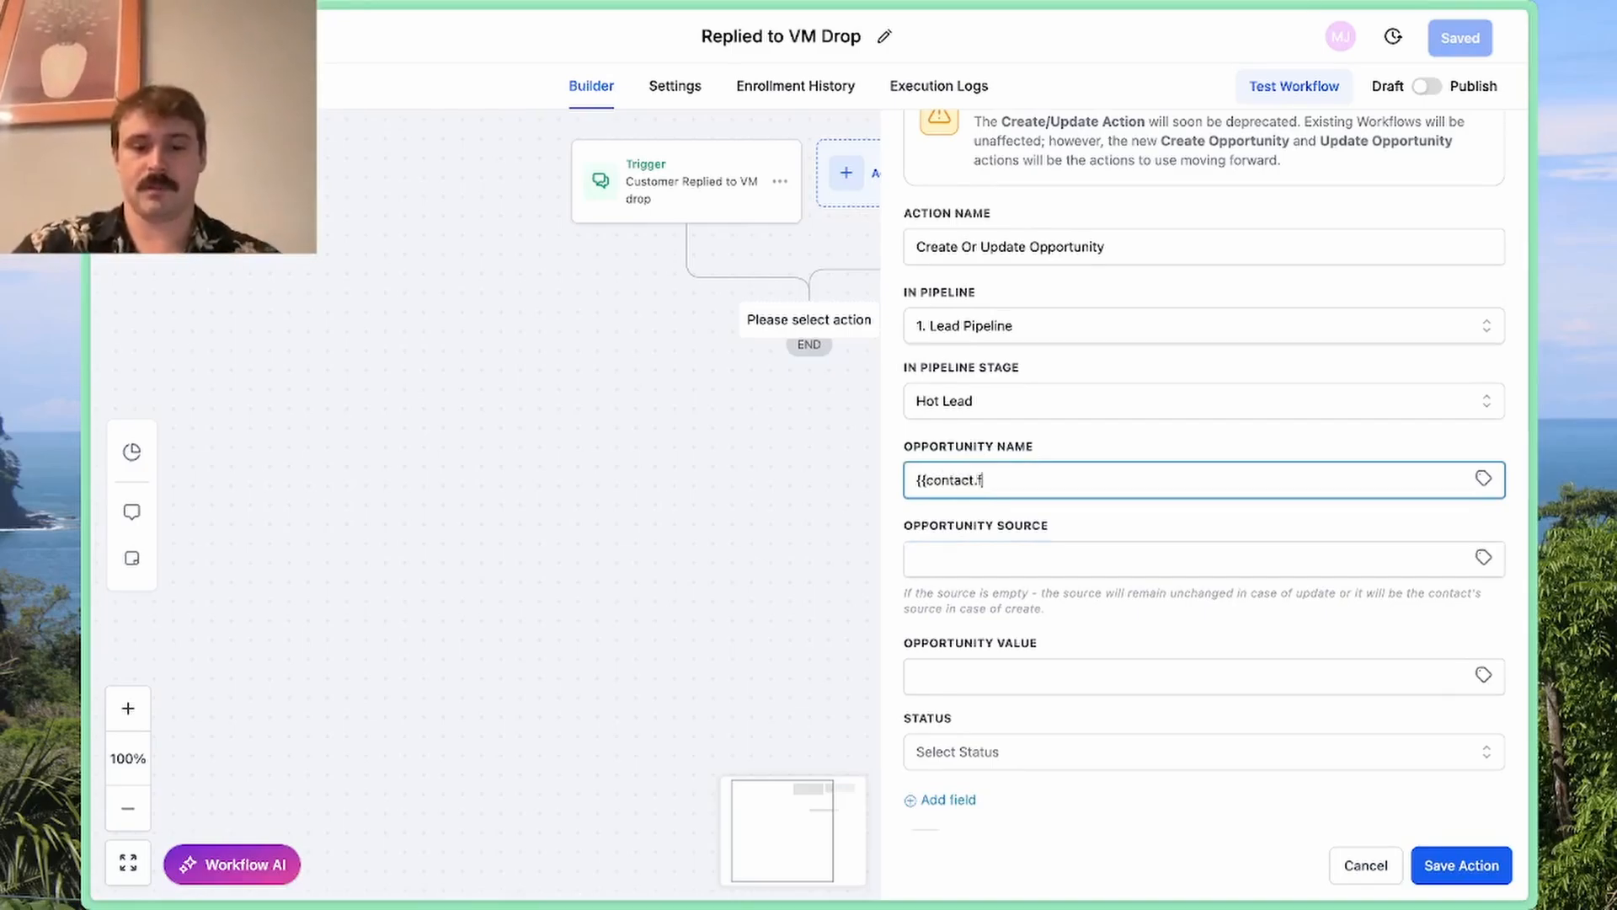
pyautogui.write('ull_name}}')
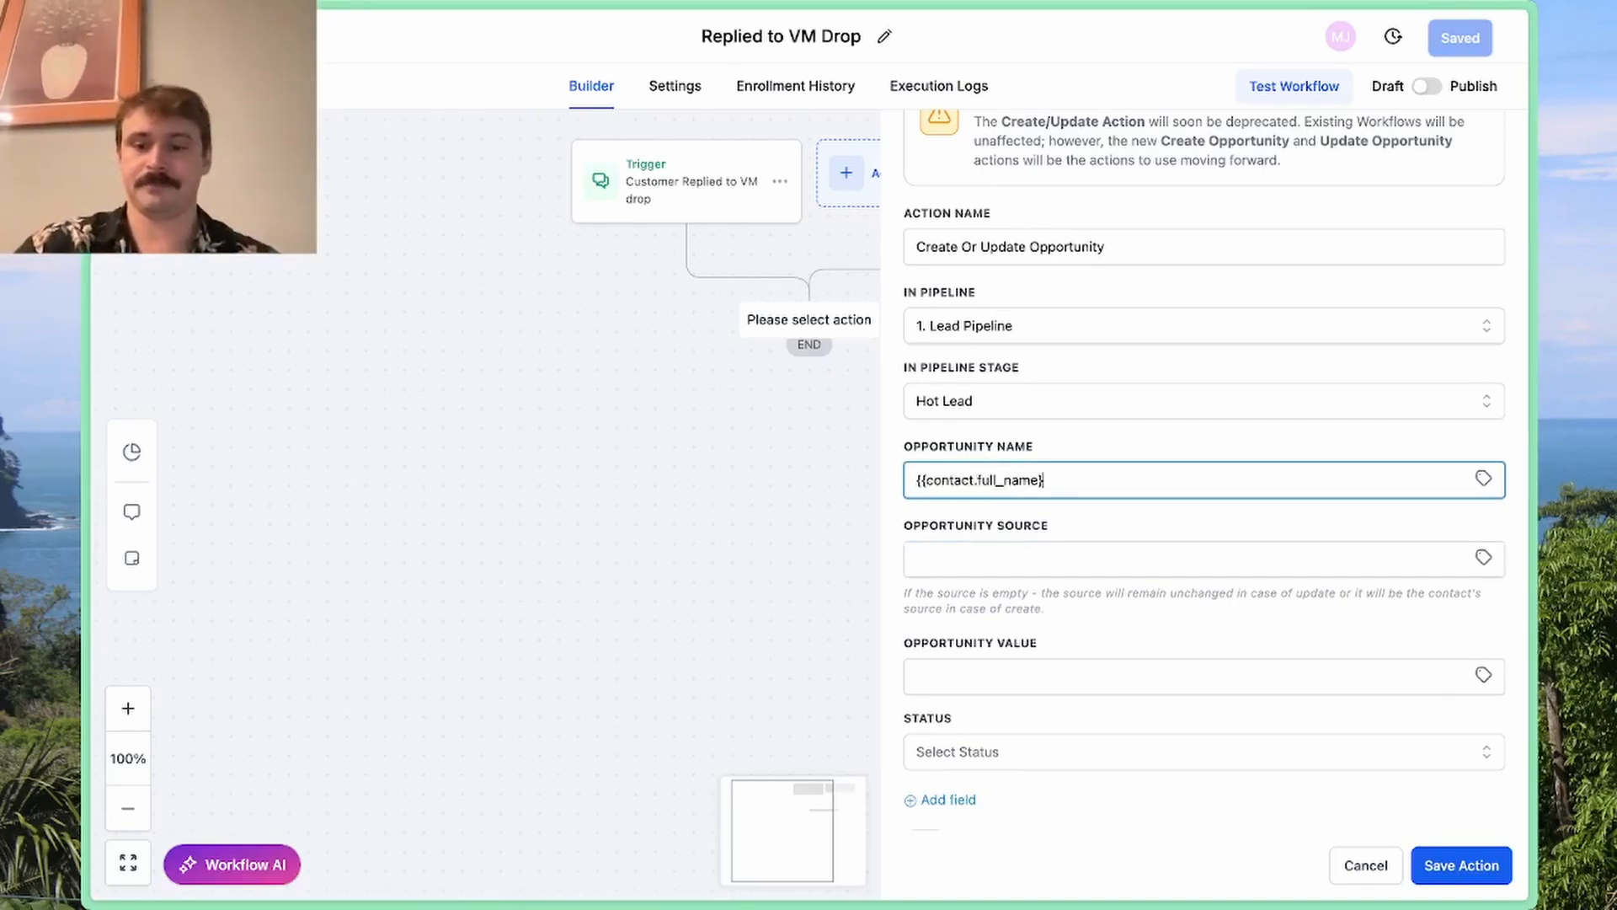
pyautogui.write('} ')
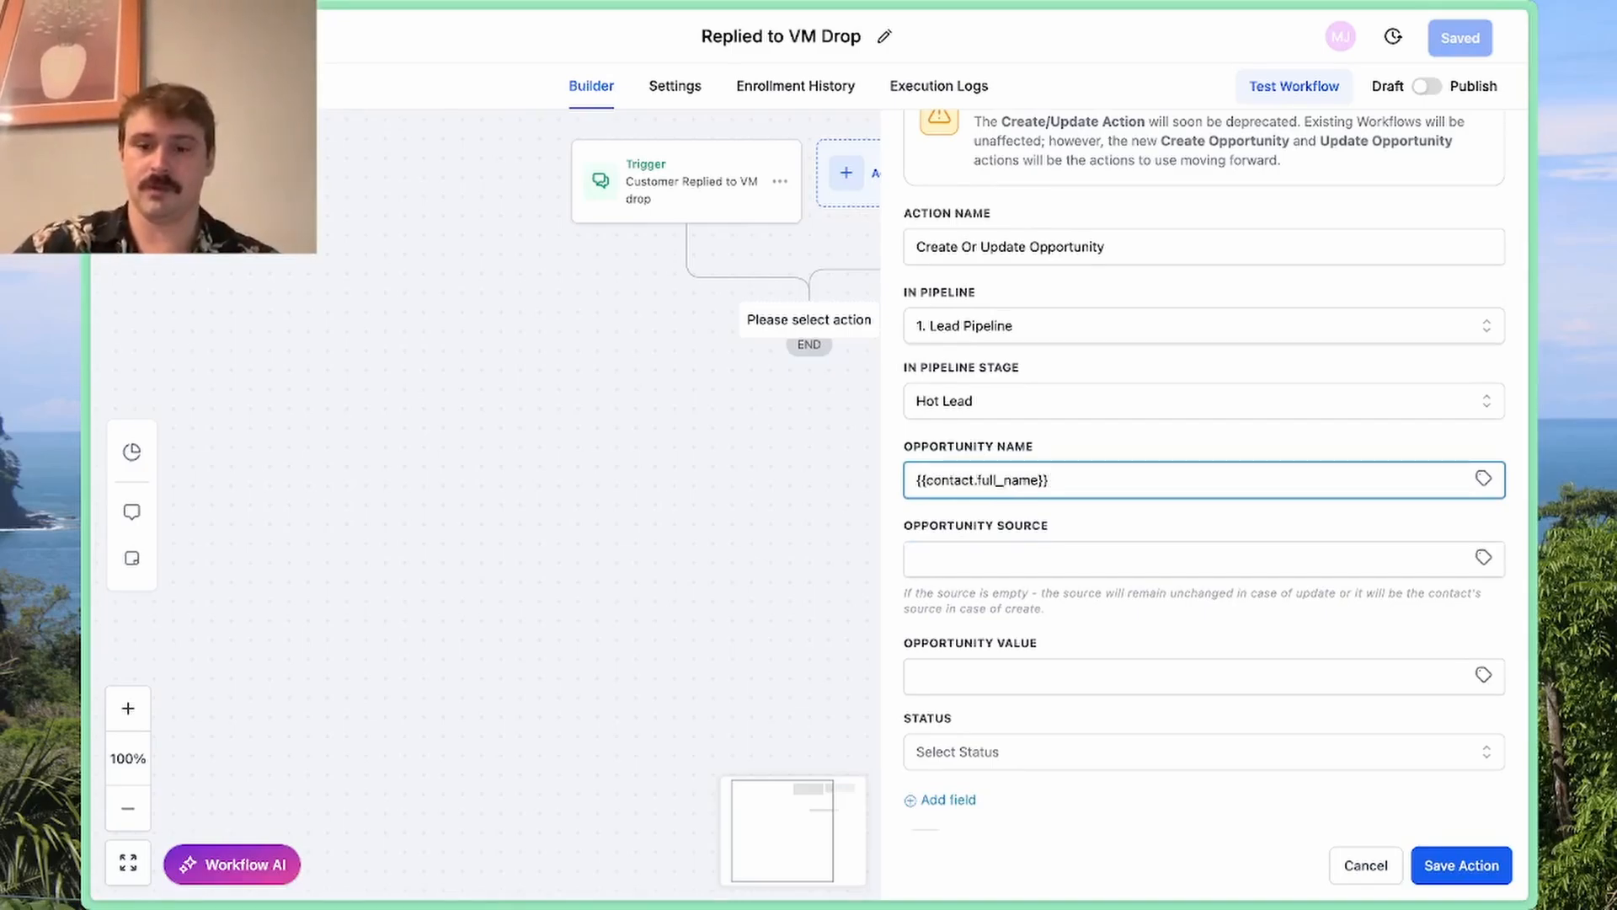
pyautogui.write('| VMDrop')
pyautogui.press('BackSpace')
pyautogui.press('BackSpace')
pyautogui.press('BackSpace')
pyautogui.press('BackSpace')
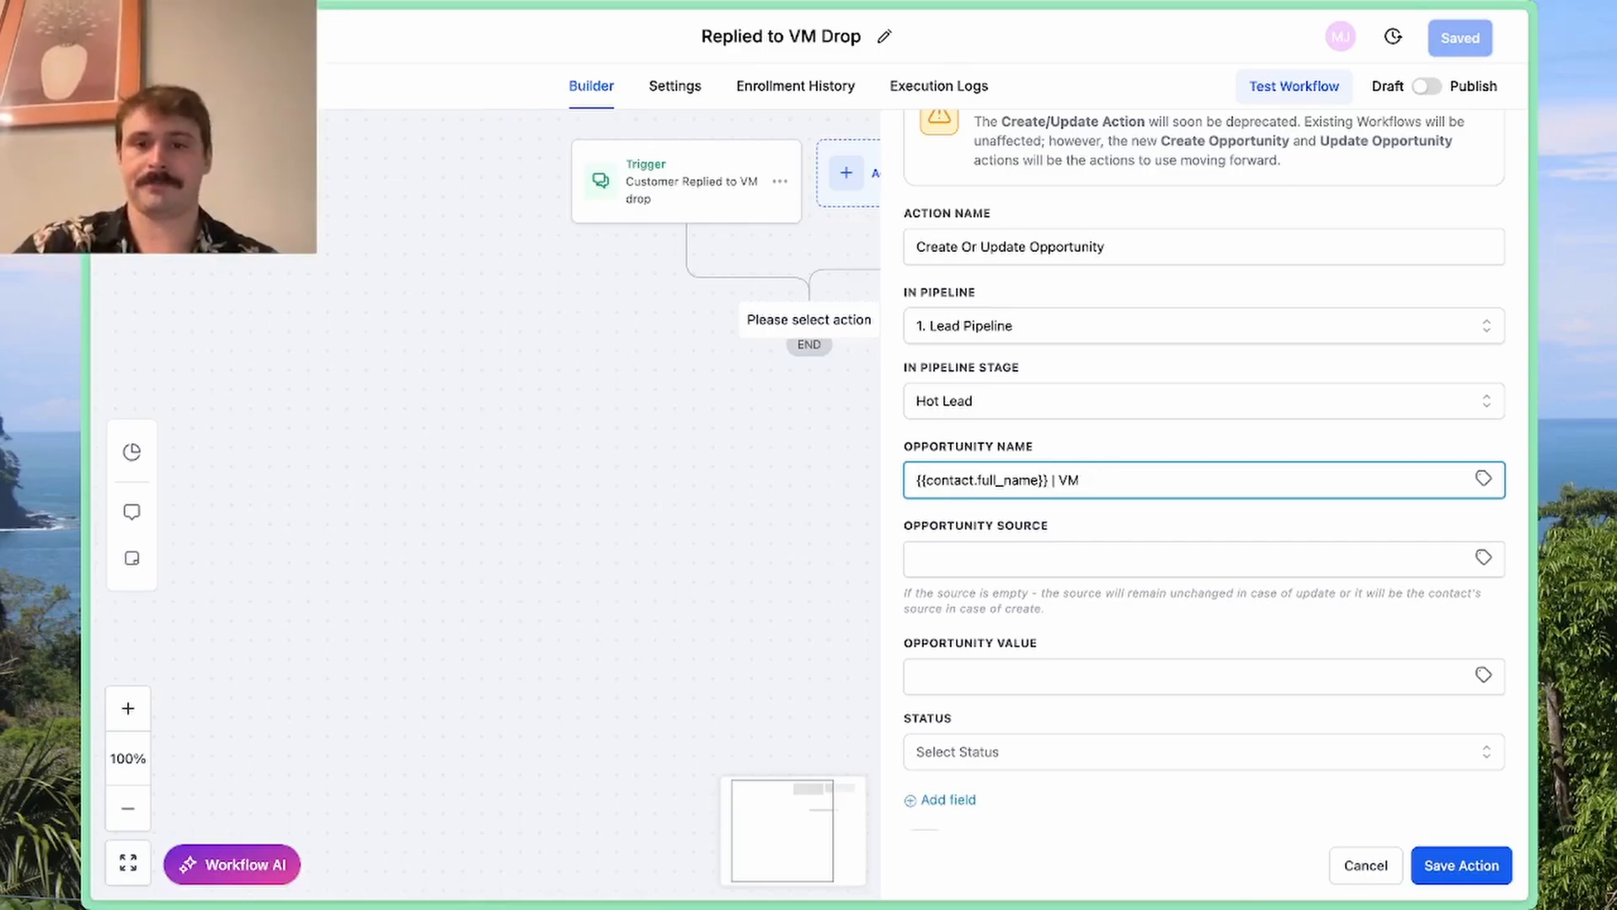
pyautogui.write('drop')
pyautogui.hotkey('ctrl', 'a')
pyautogui.press('BackSpace')
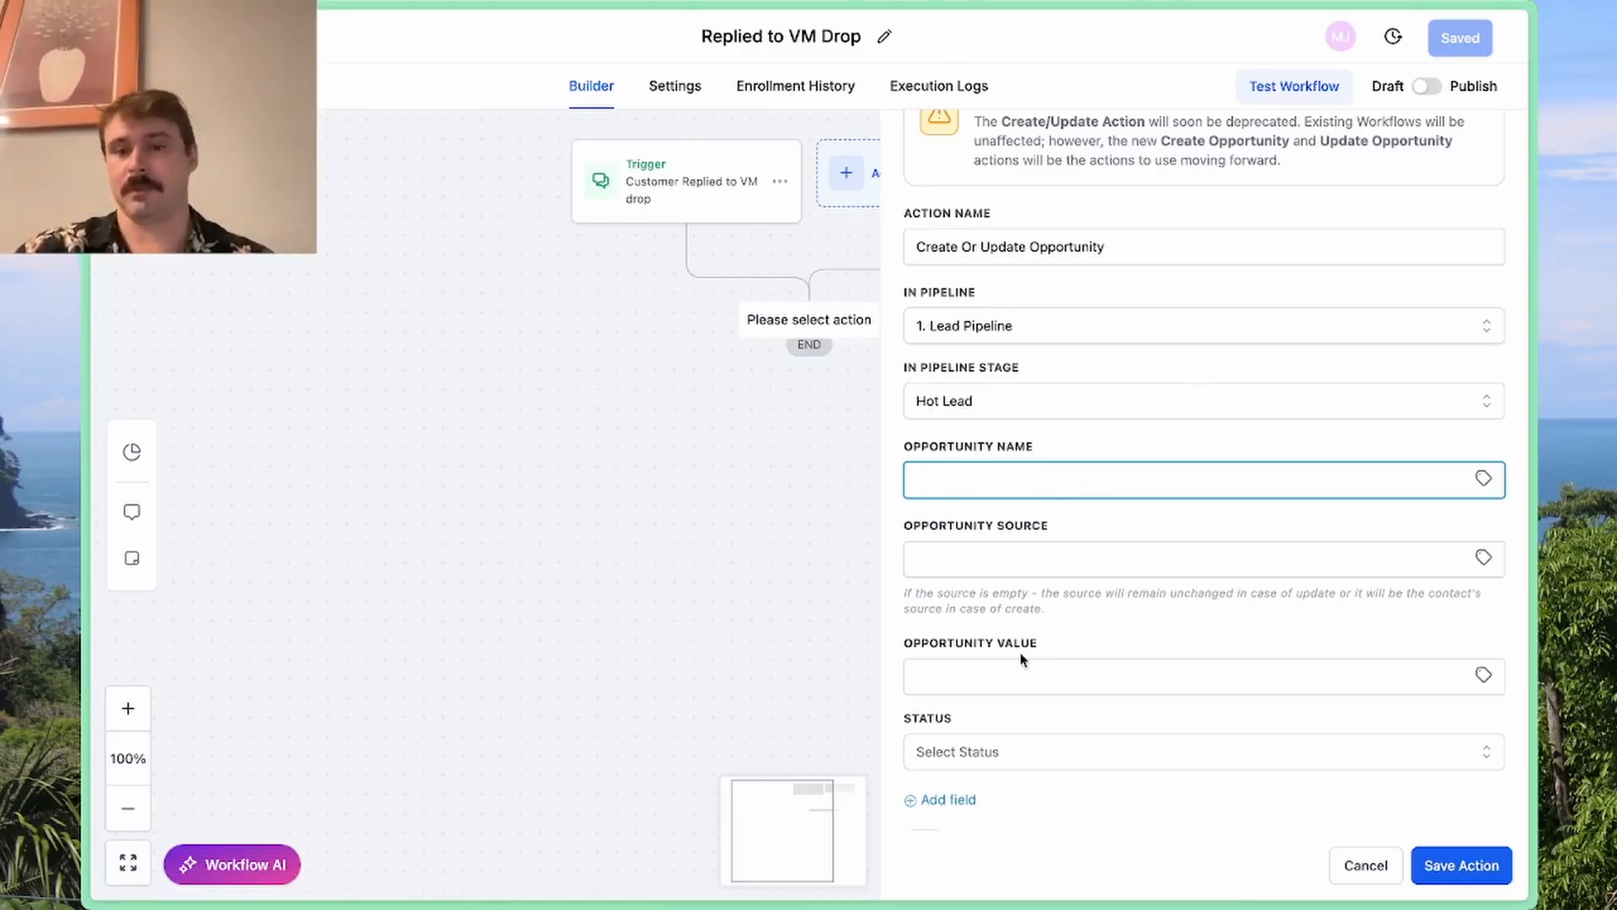
# Save the Create Or Update Opportunity action with the opportunity name left empty
pyautogui.click(1491, 874)
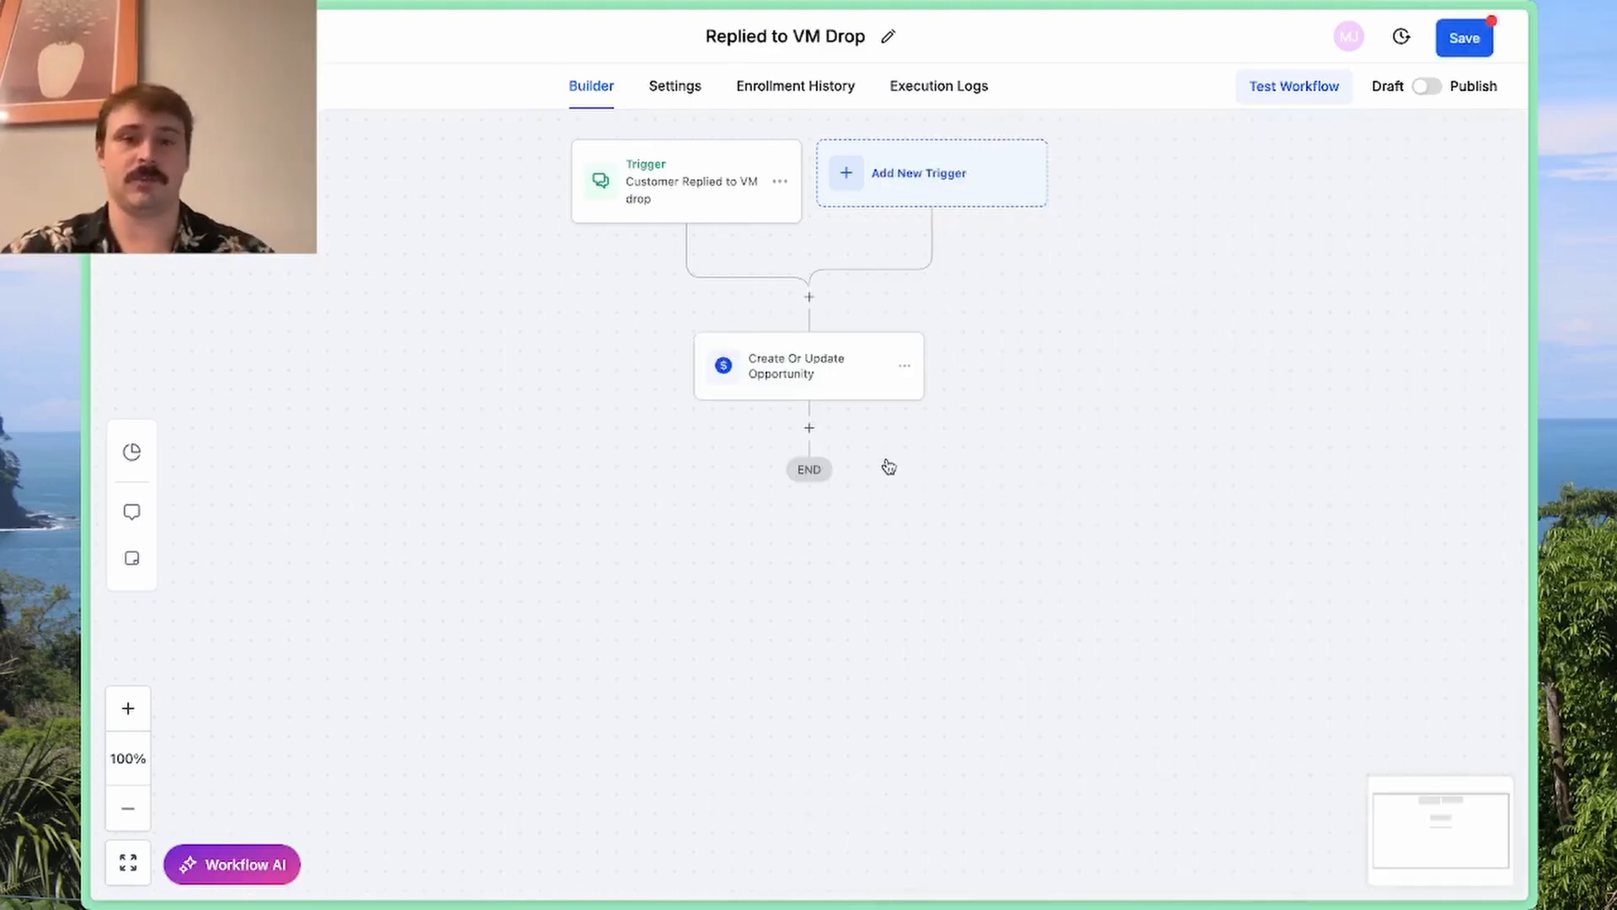
# Reopen the Create Or Update Opportunity action, try "{{contact.name}}" as the opportunity name, and delete it
pyautogui.click(796, 375)
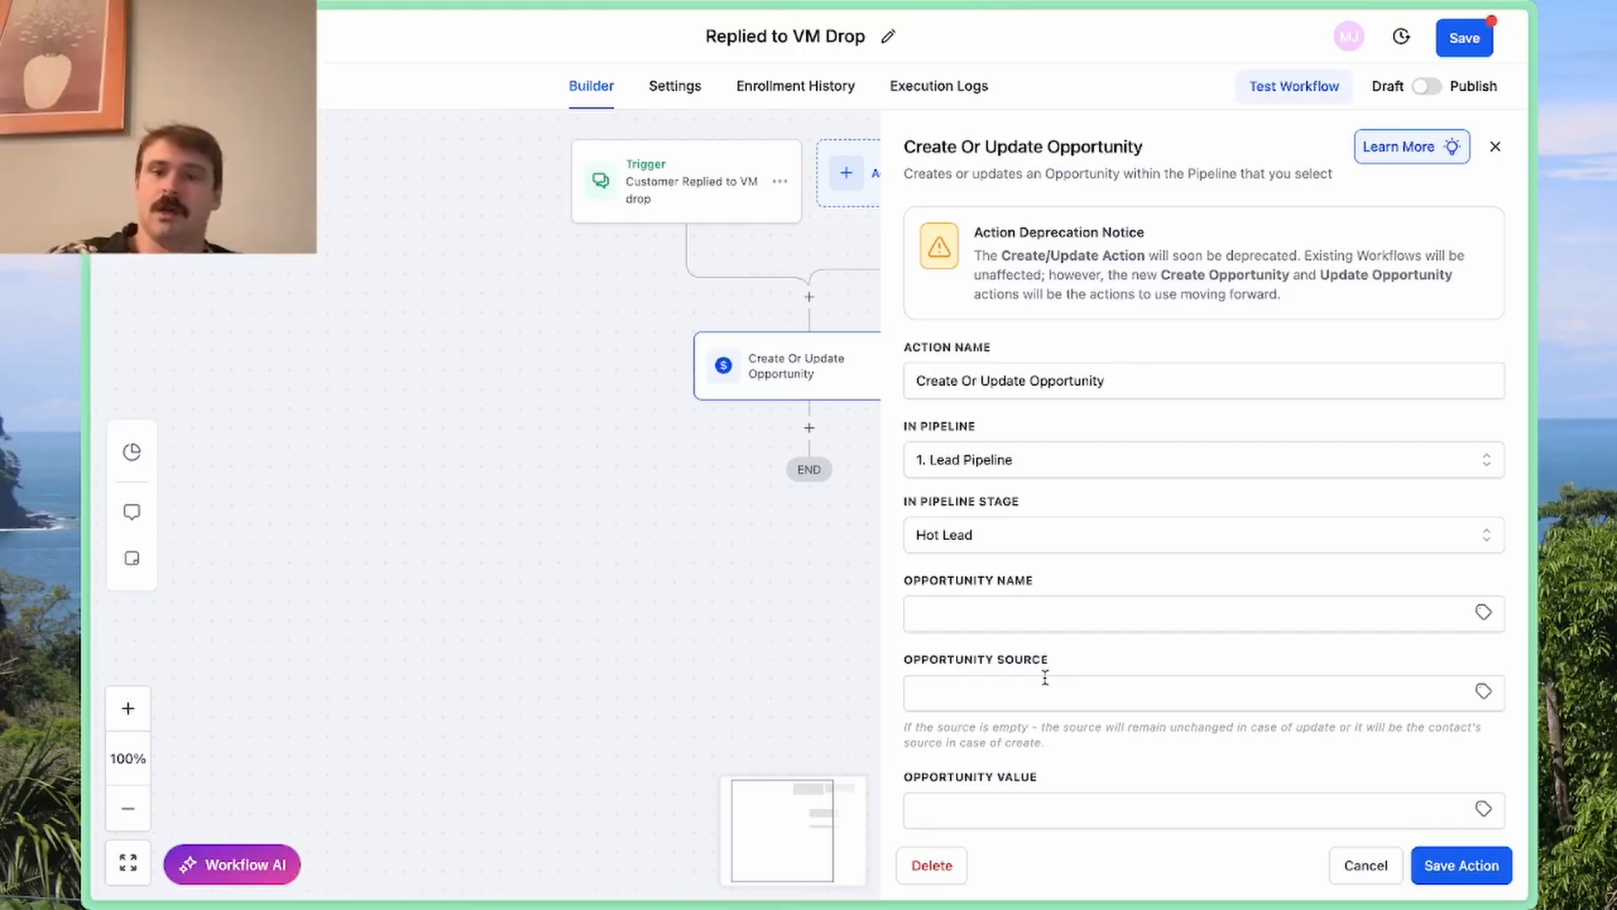
pyautogui.click(1077, 612)
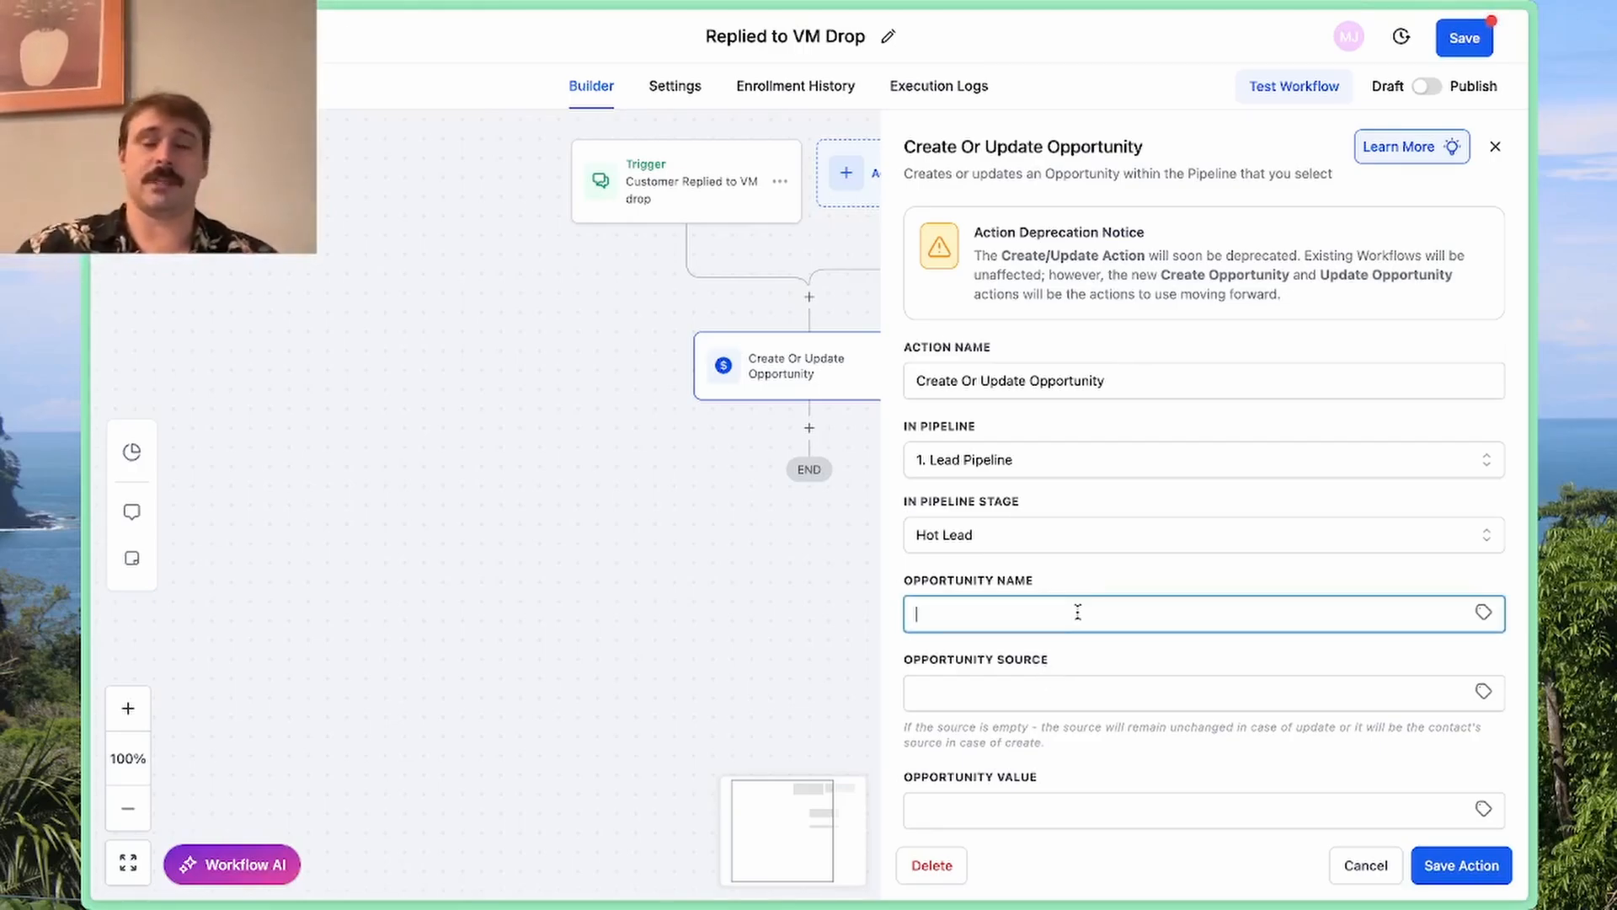
pyautogui.write('{{')
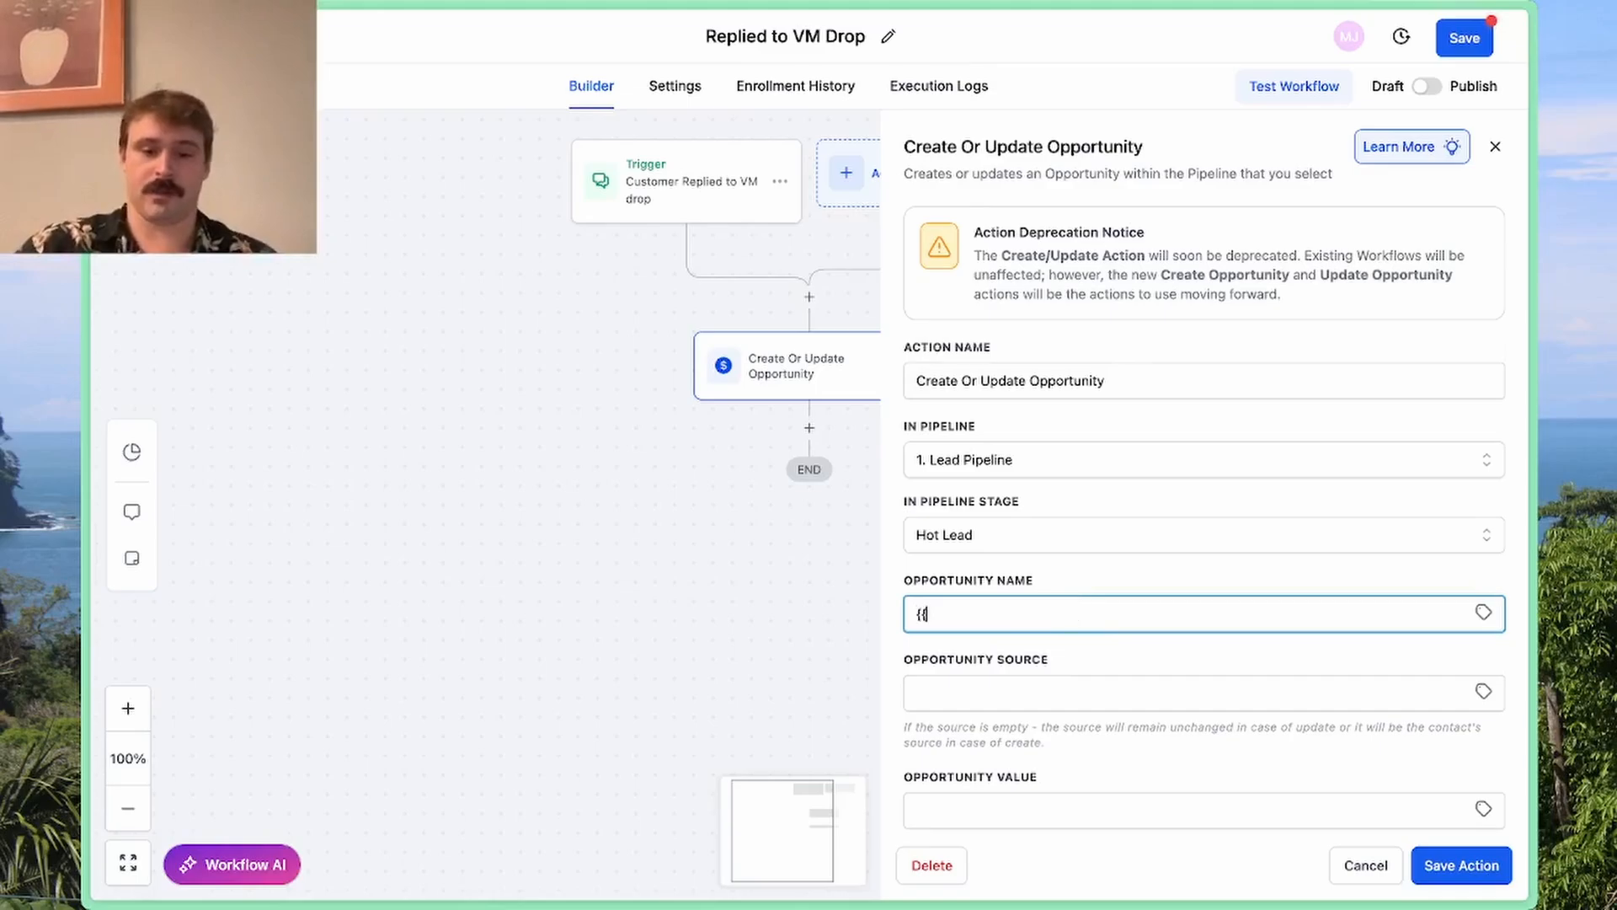
pyautogui.write('contact.name}}')
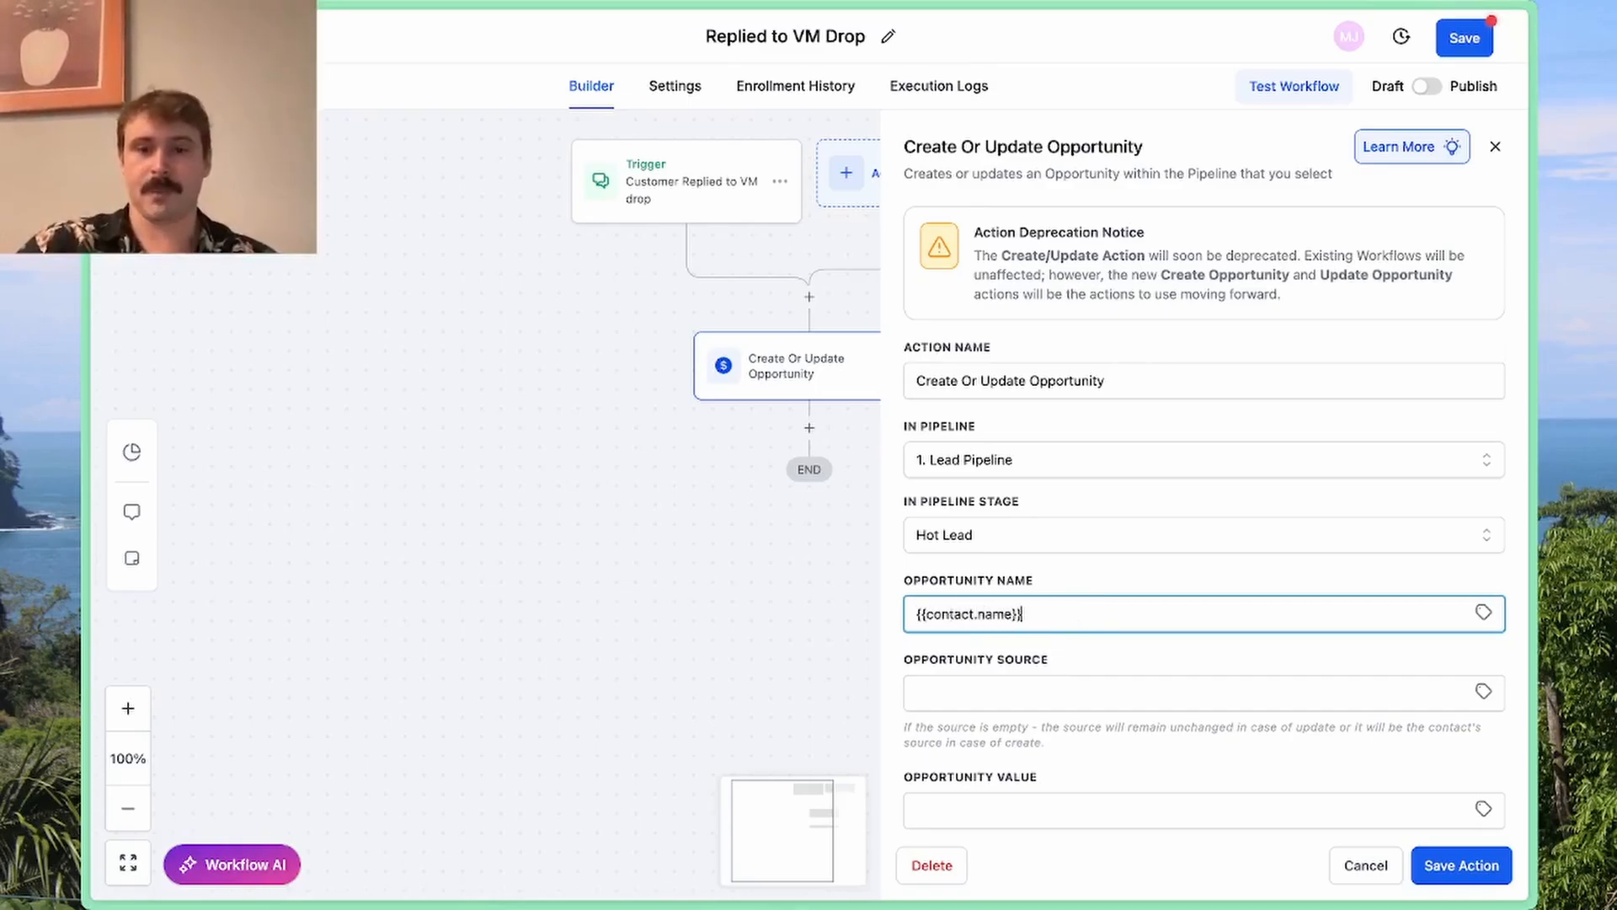
pyautogui.press('BackSpace')
pyautogui.press('BackSpace')
pyautogui.press('BackSpace')
pyautogui.press('BackSpace')
pyautogui.press('BackSpace')
pyautogui.press('BackSpace')
pyautogui.press('BackSpace')
pyautogui.press('BackSpace')
pyautogui.press('BackSpace')
pyautogui.press('BackSpace')
pyautogui.press('BackSpace')
pyautogui.press('BackSpace')
pyautogui.press('BackSpace')
pyautogui.press('BackSpace')
pyautogui.press('BackSpace')
pyautogui.press('BackSpace')
pyautogui.click(753, 621)
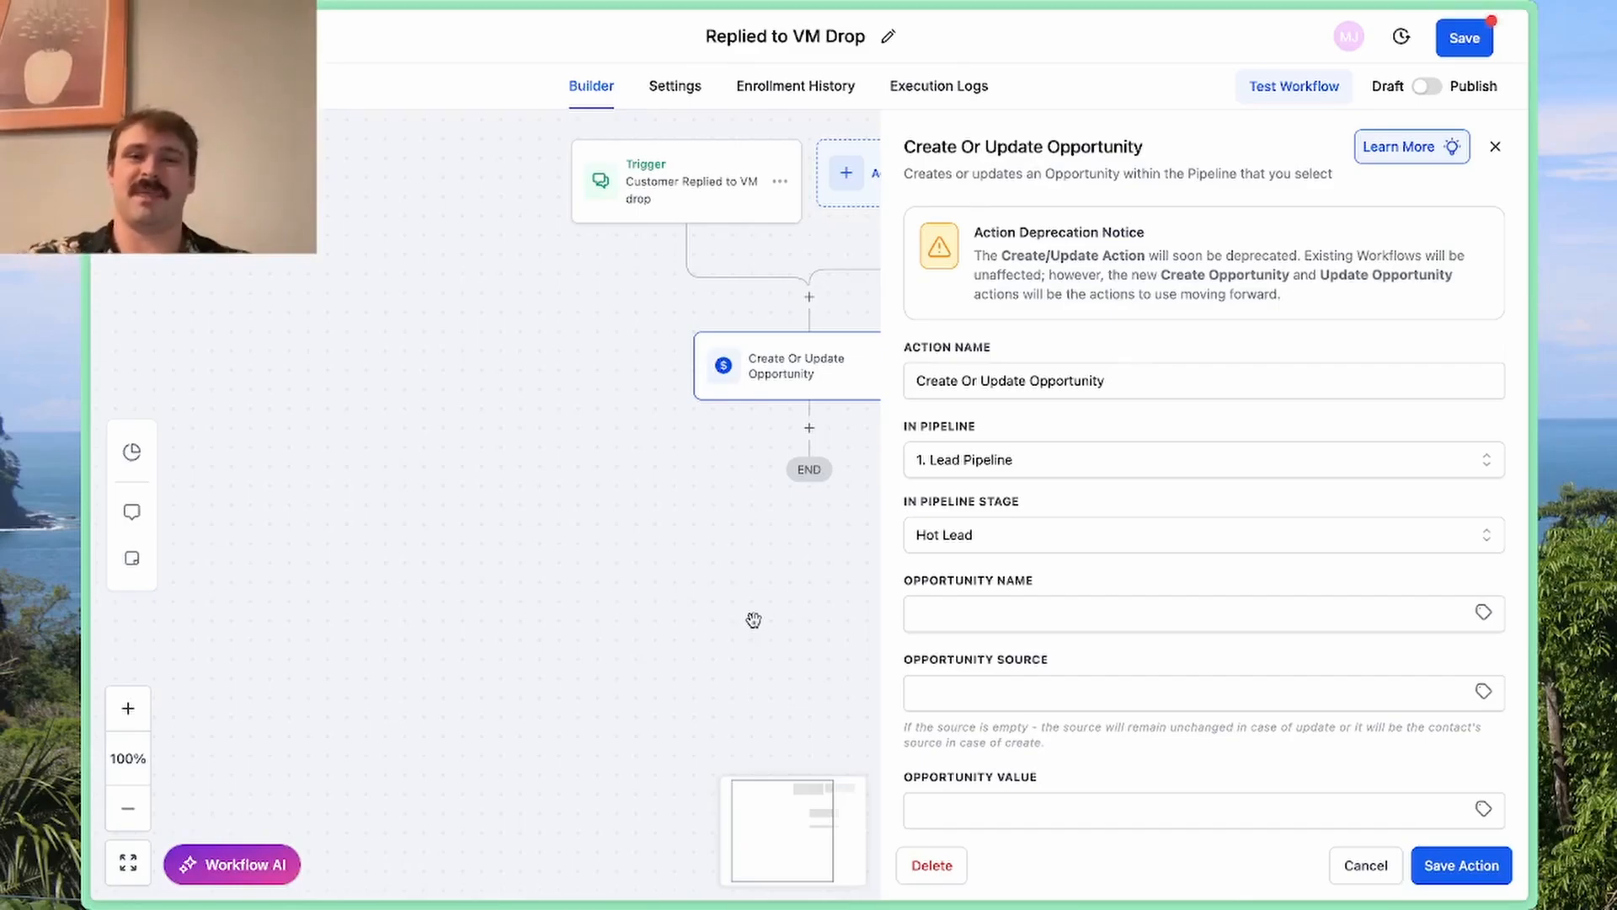
# Try "| VM drop" as the opportunity name, clear it, and close the action without saving
pyautogui.click(1028, 627)
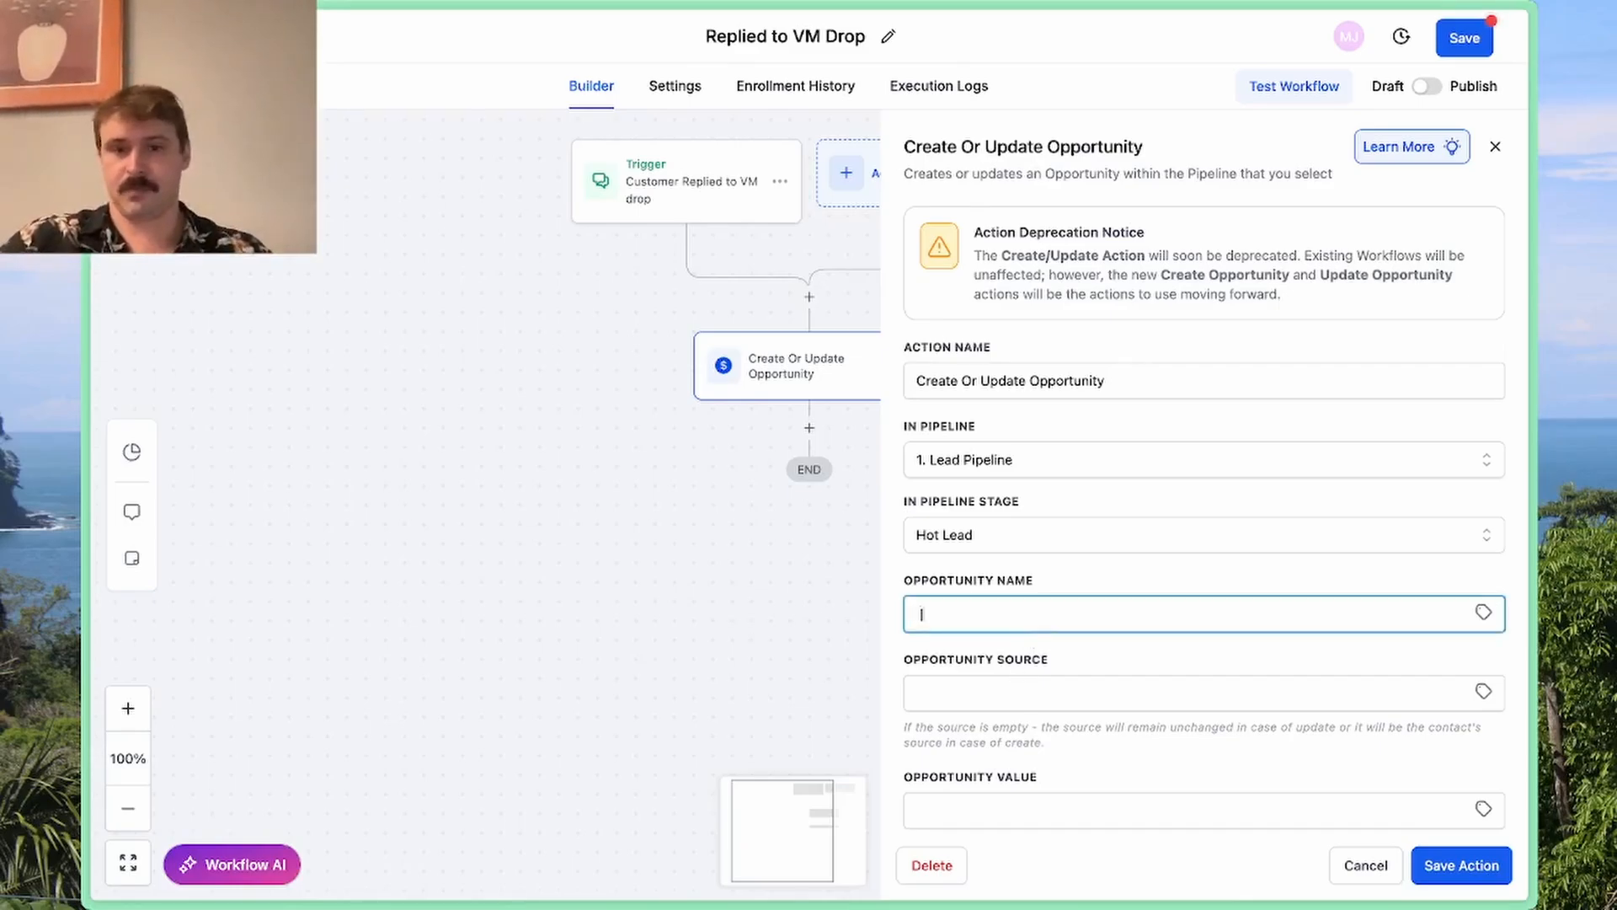
pyautogui.write('I VMdrop')
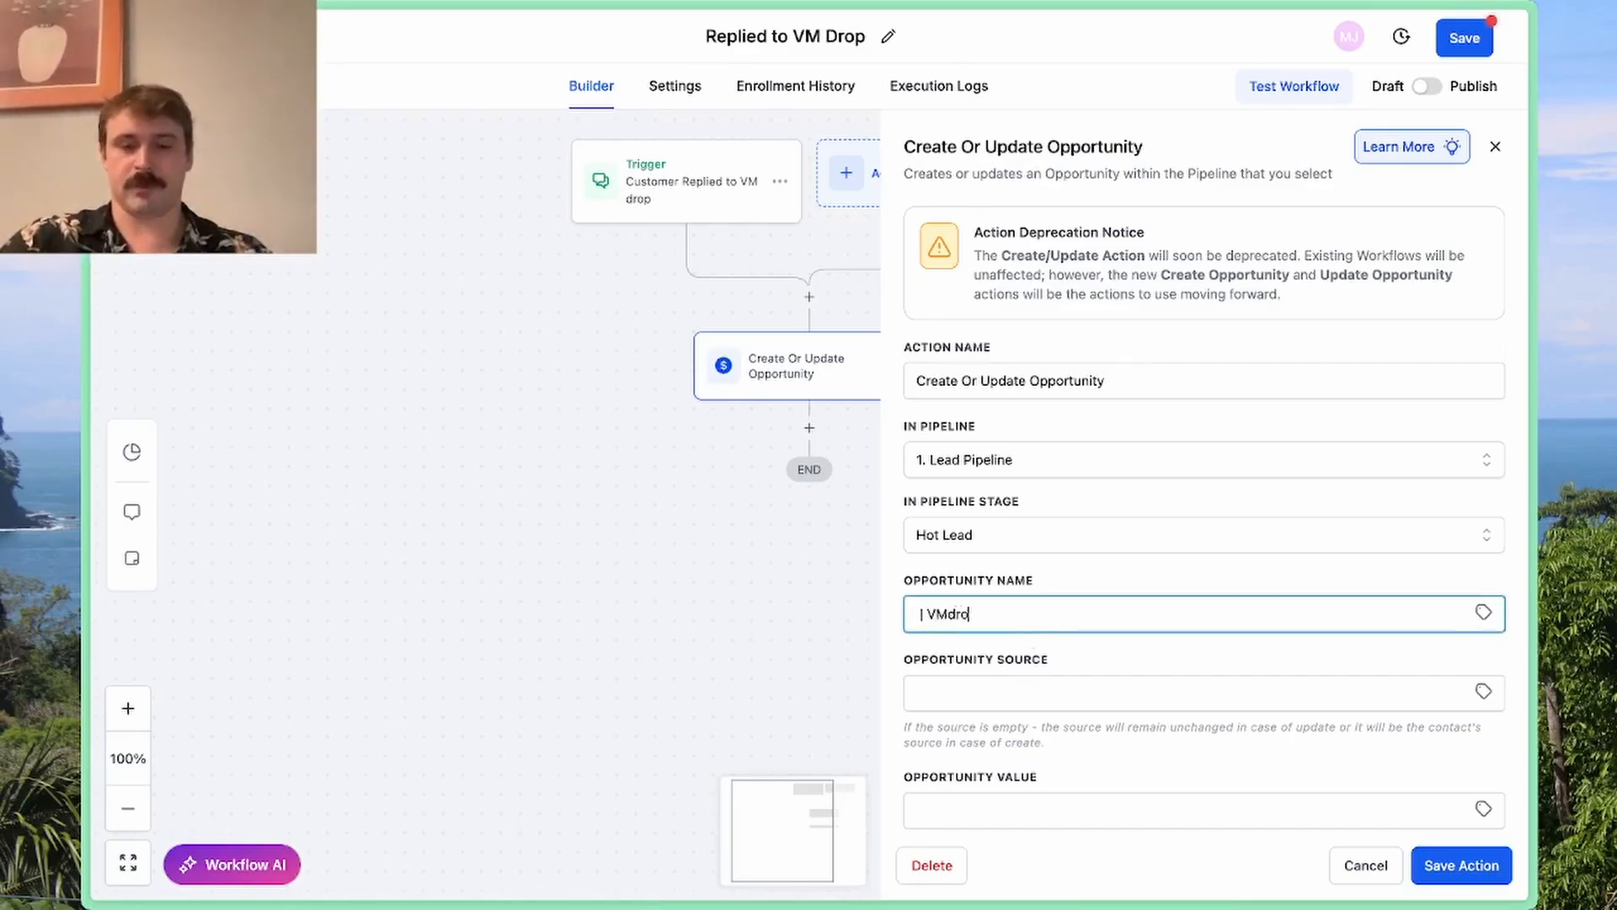
pyautogui.click(947, 614)
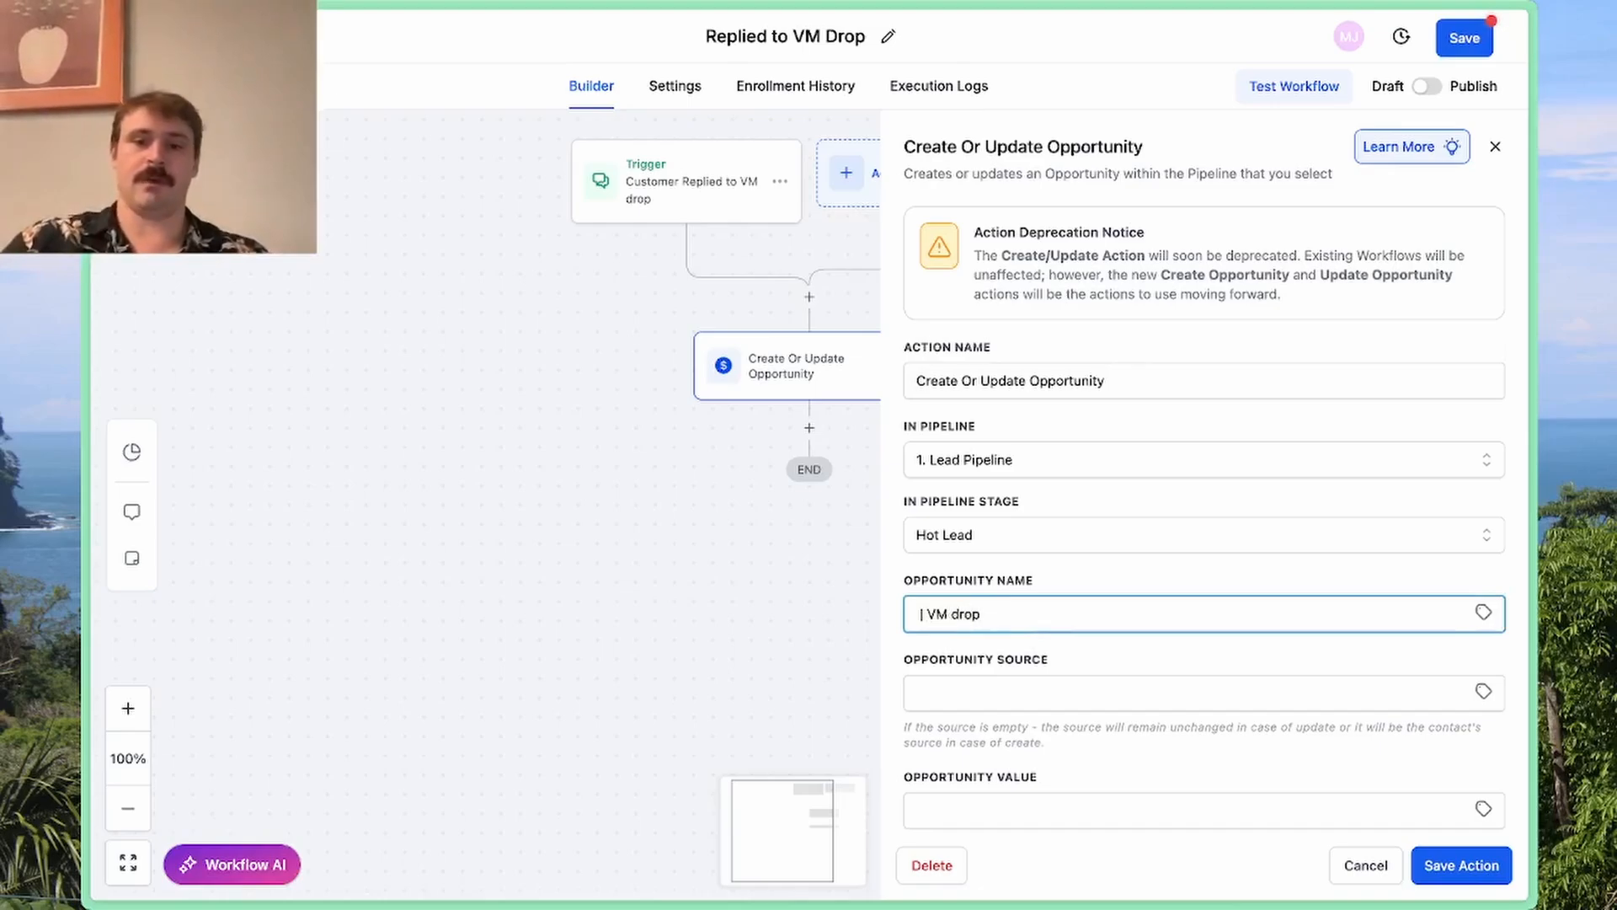
pyautogui.hotkey('ctrl', 'a')
pyautogui.press('BackSpace')
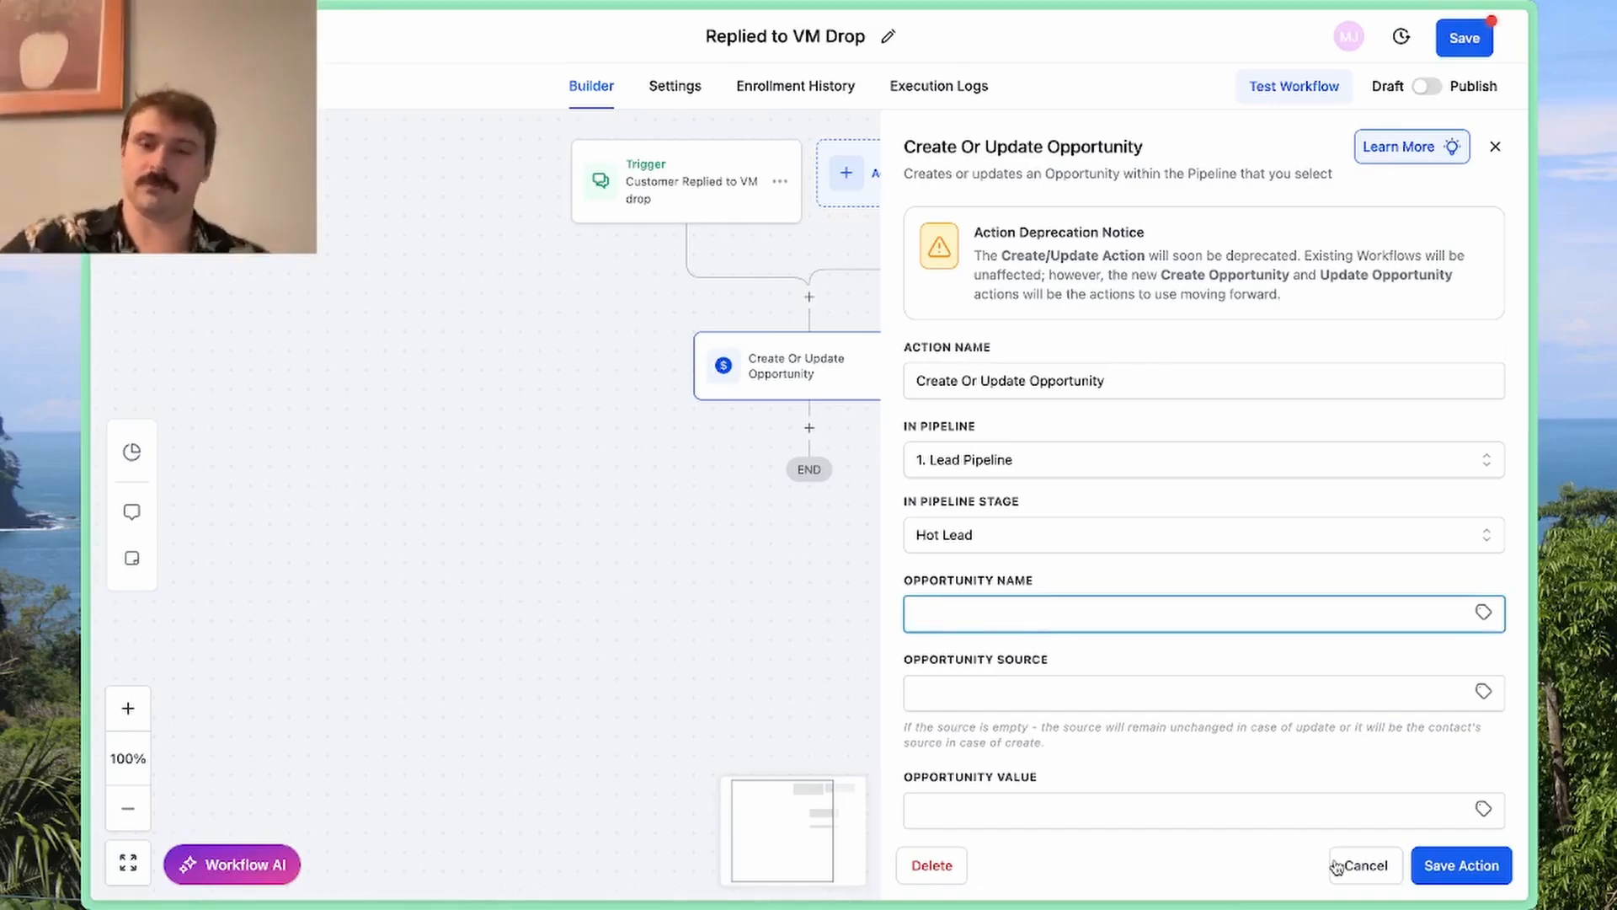
pyautogui.click(1339, 865)
# Try adding an Add Contact Tag action with a new "vm drop" tag after the opportunity action, and cancel it
pyautogui.click(807, 430)
pyautogui.write('tag')
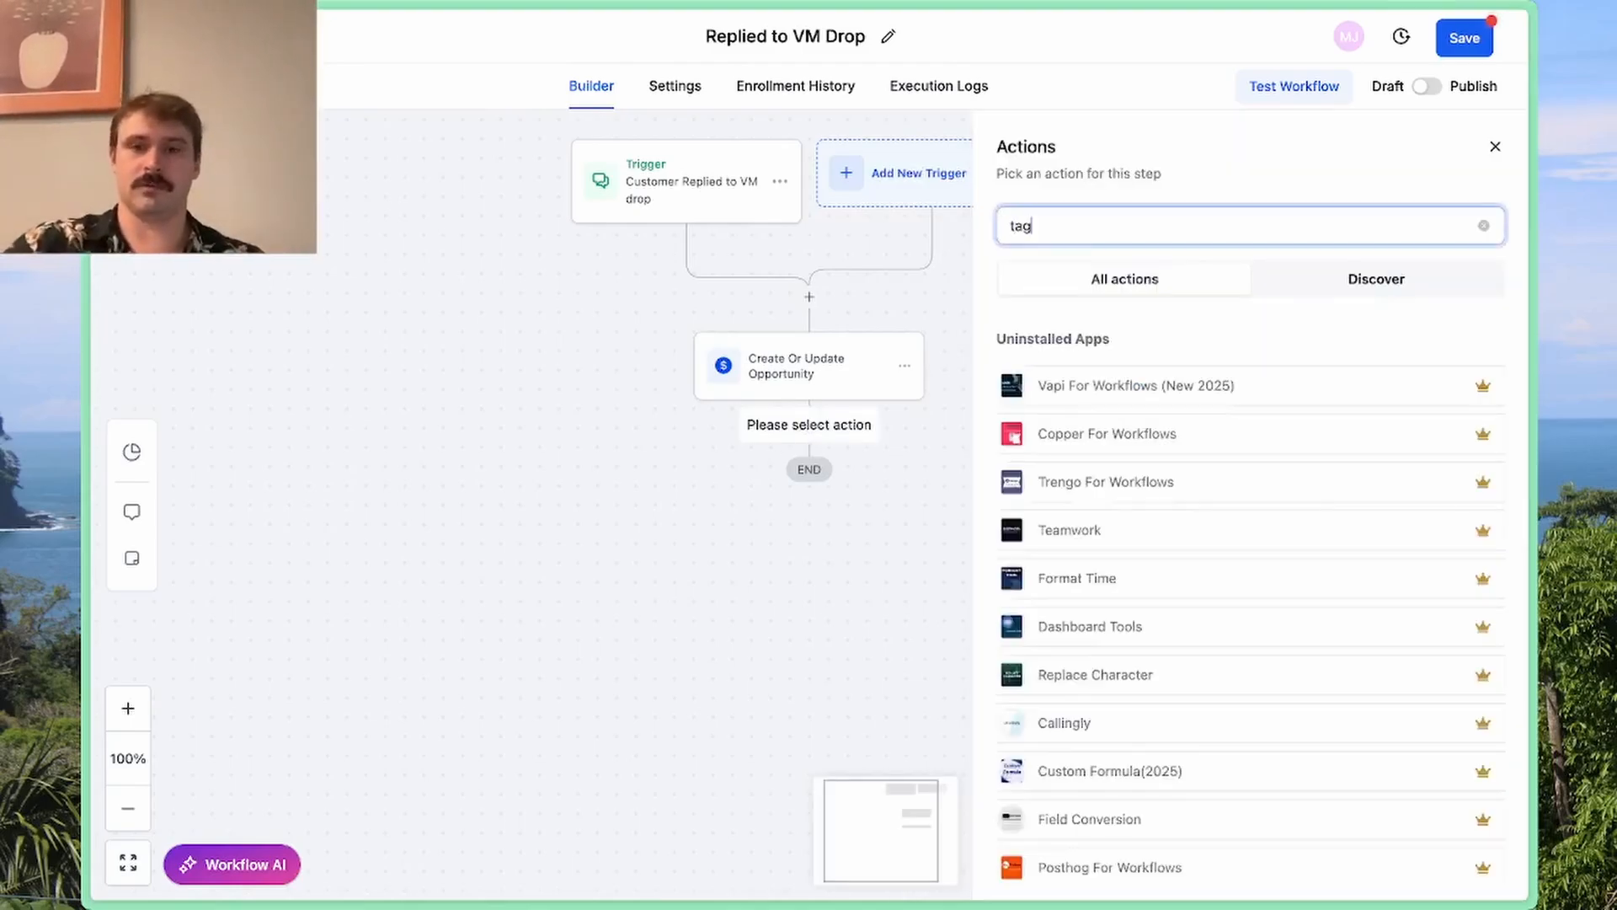
pyautogui.click(1121, 389)
pyautogui.click(1075, 371)
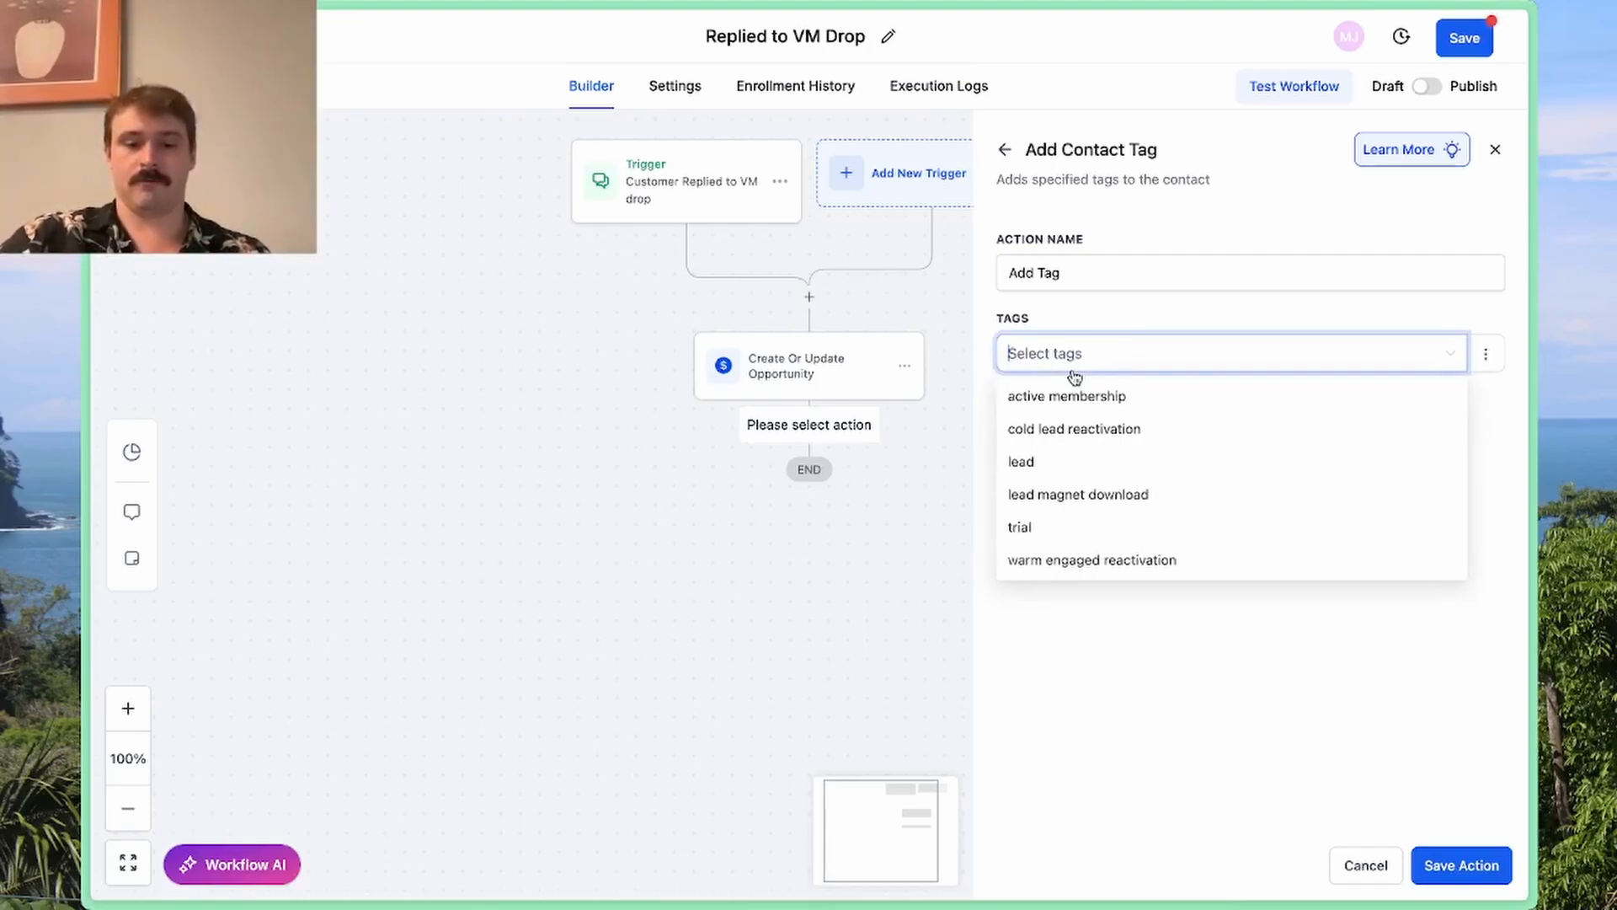
pyautogui.write('vm drop')
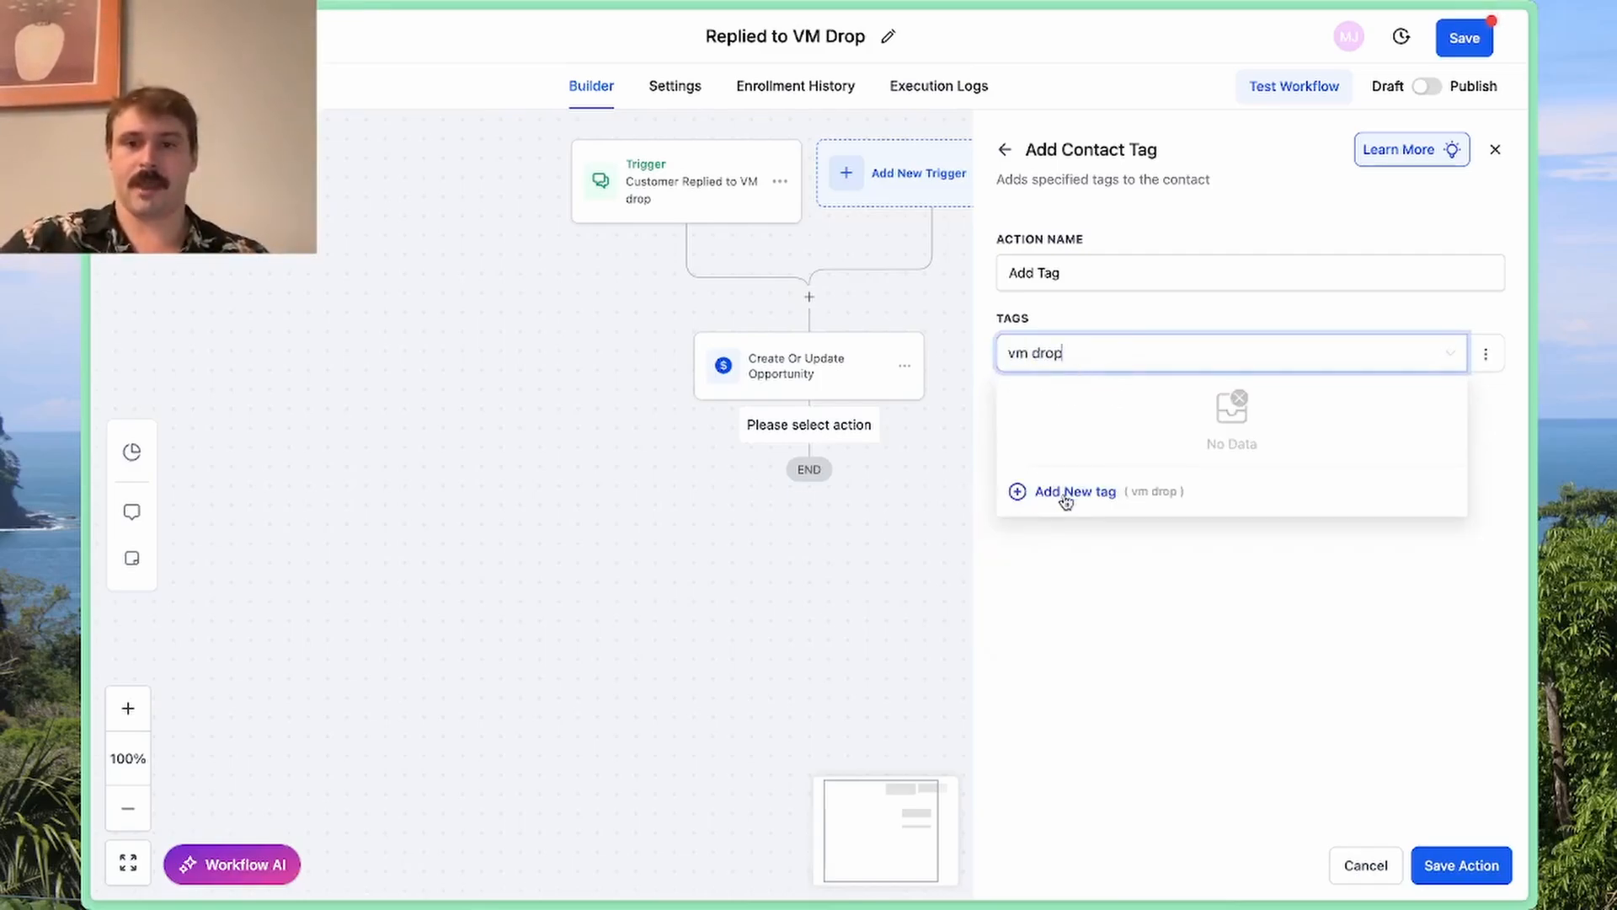
pyautogui.click(1360, 862)
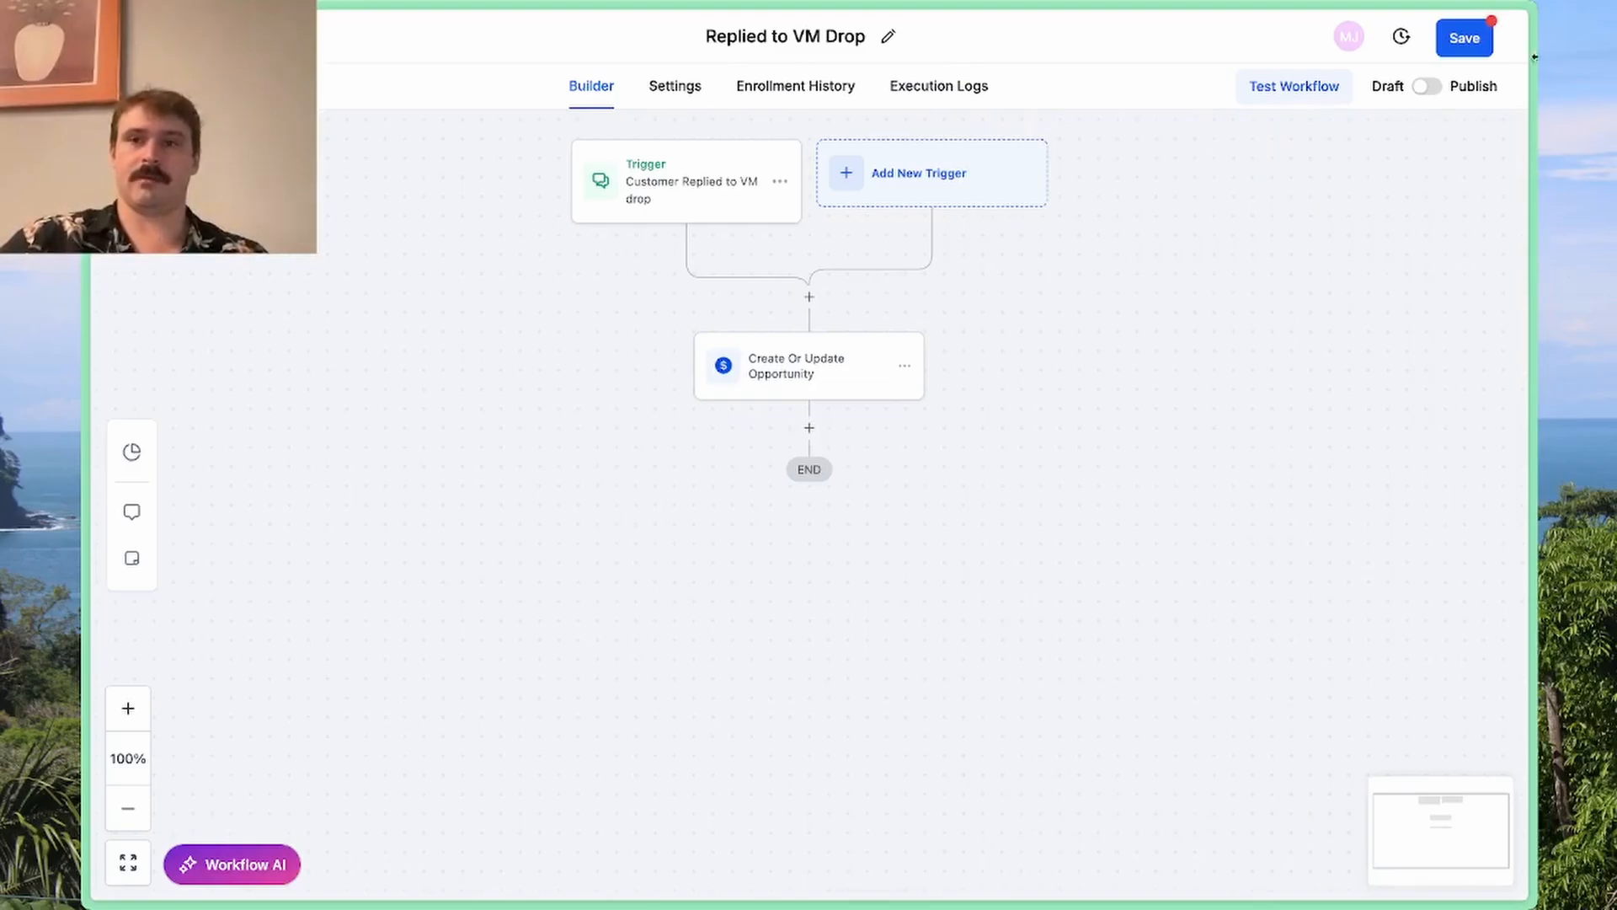
# Save the "Replied to VM Drop" workflow and return to the workflow list
pyautogui.click(1464, 38)
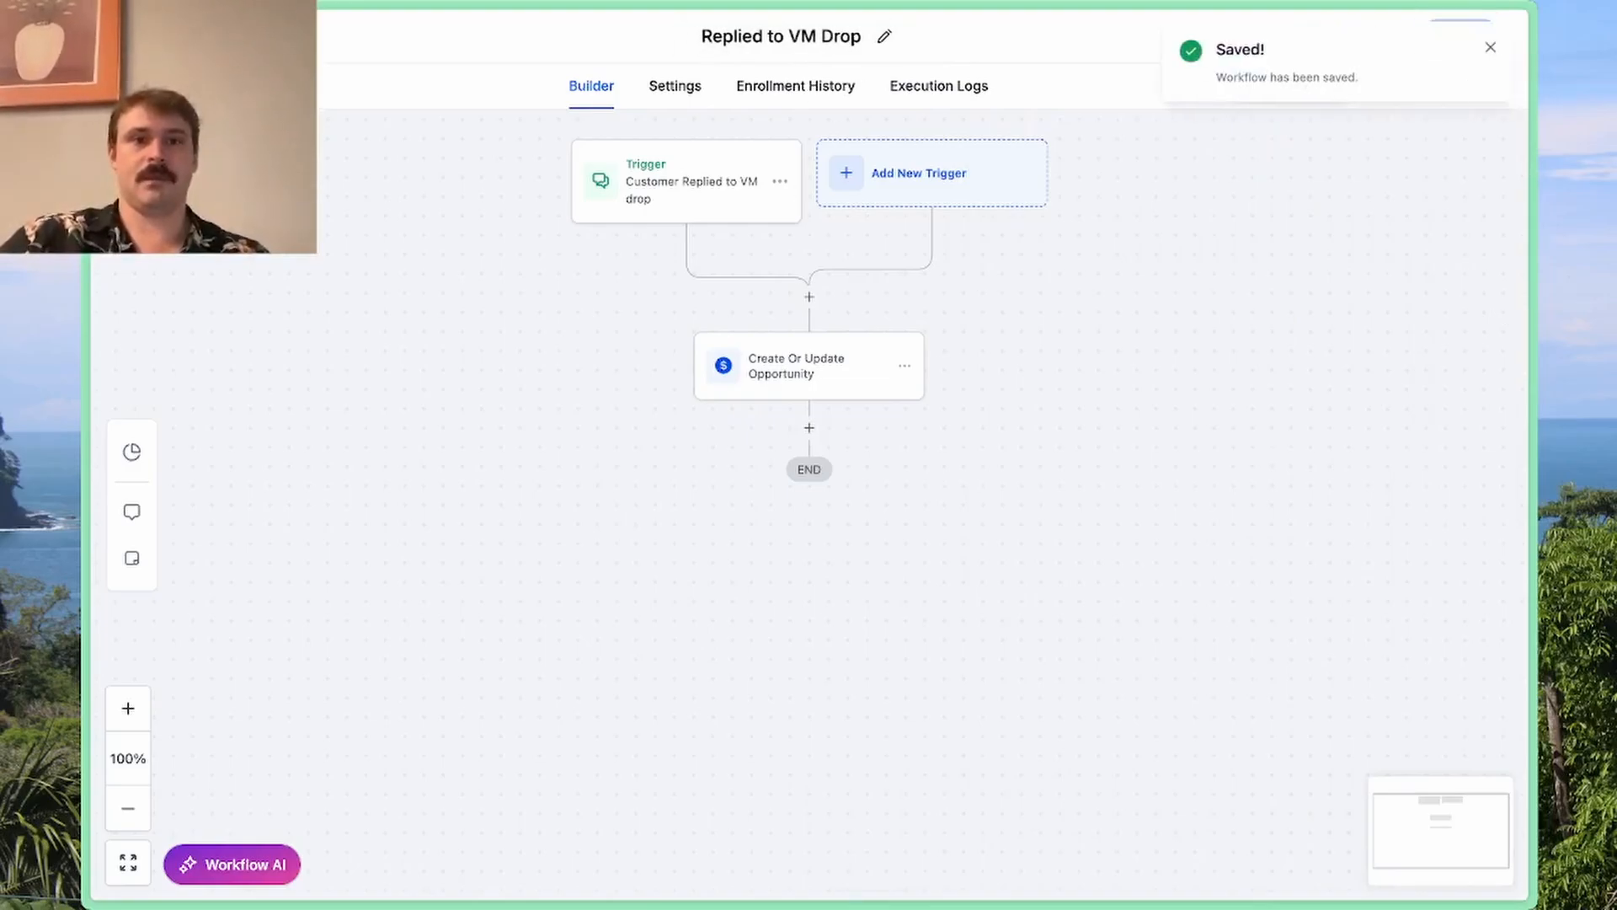
pyautogui.click(169, 36)
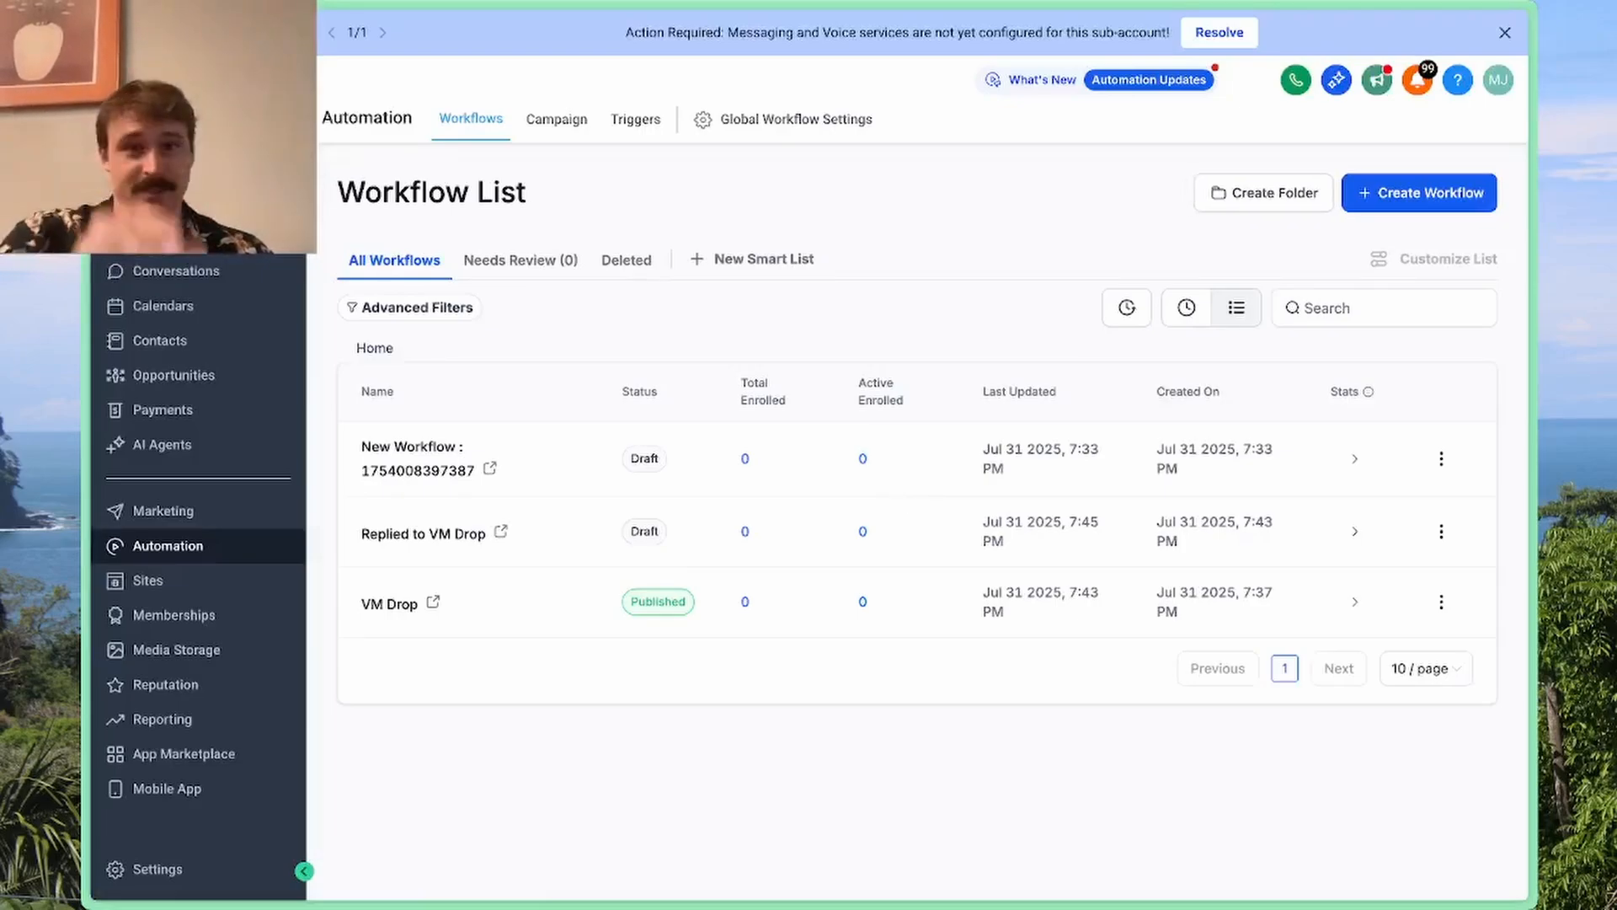
# Open the contacts list and select all records across all pages
pyautogui.click(160, 340)
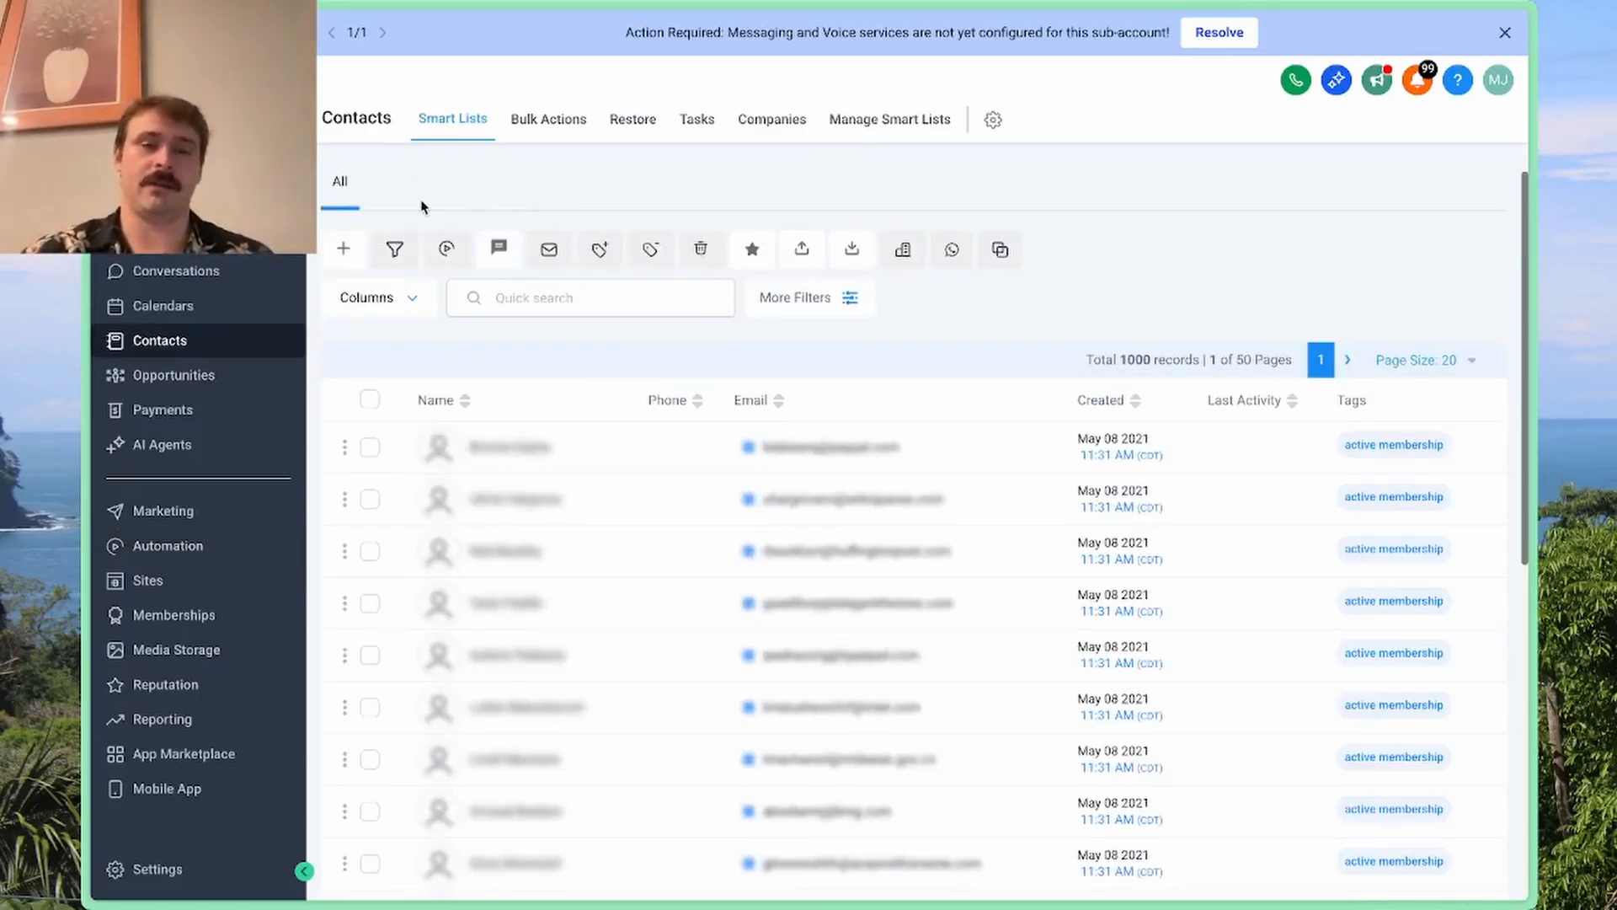
pyautogui.click(370, 400)
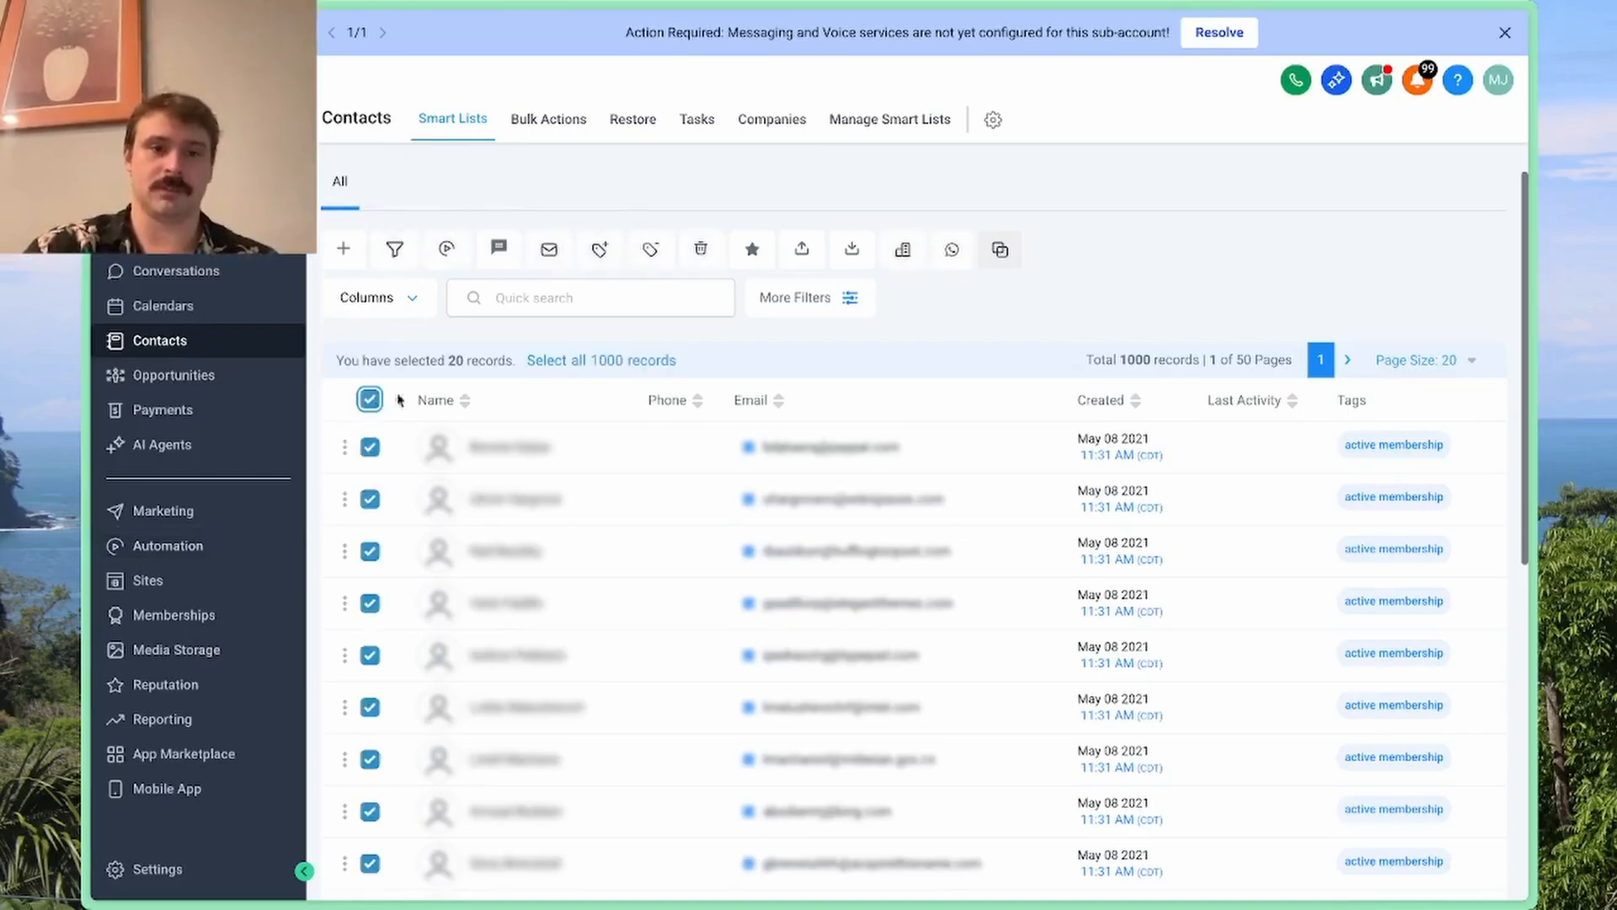
pyautogui.click(606, 364)
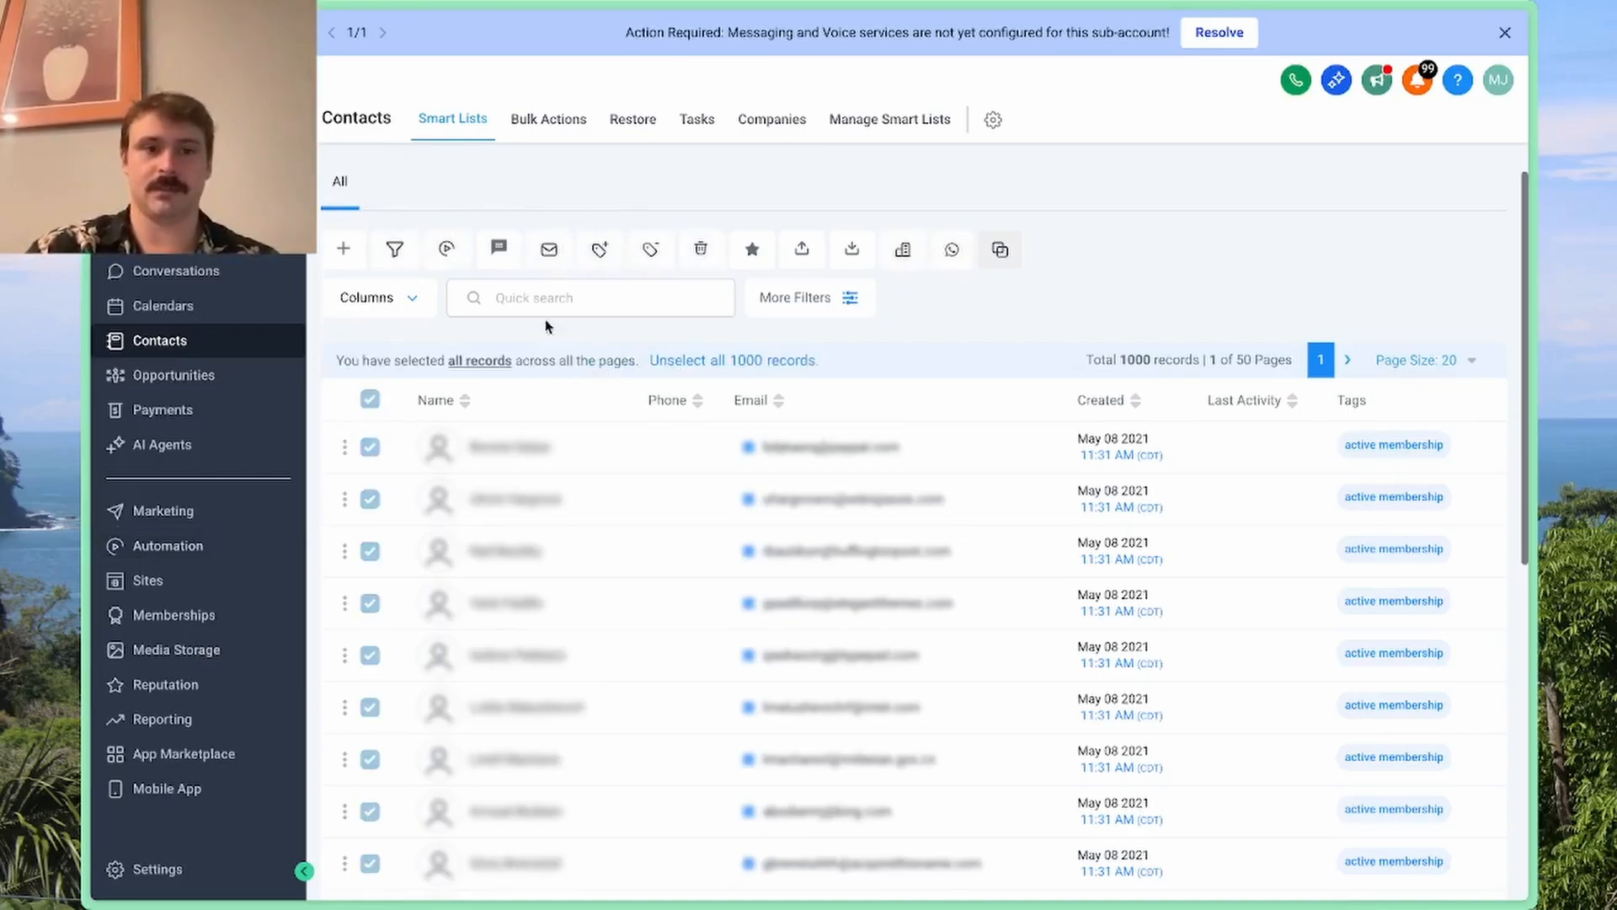
# Set up adding the selected contacts to the VM Drop workflow as "vm drop manual workflow entry", and cancel without running it
pyautogui.click(447, 250)
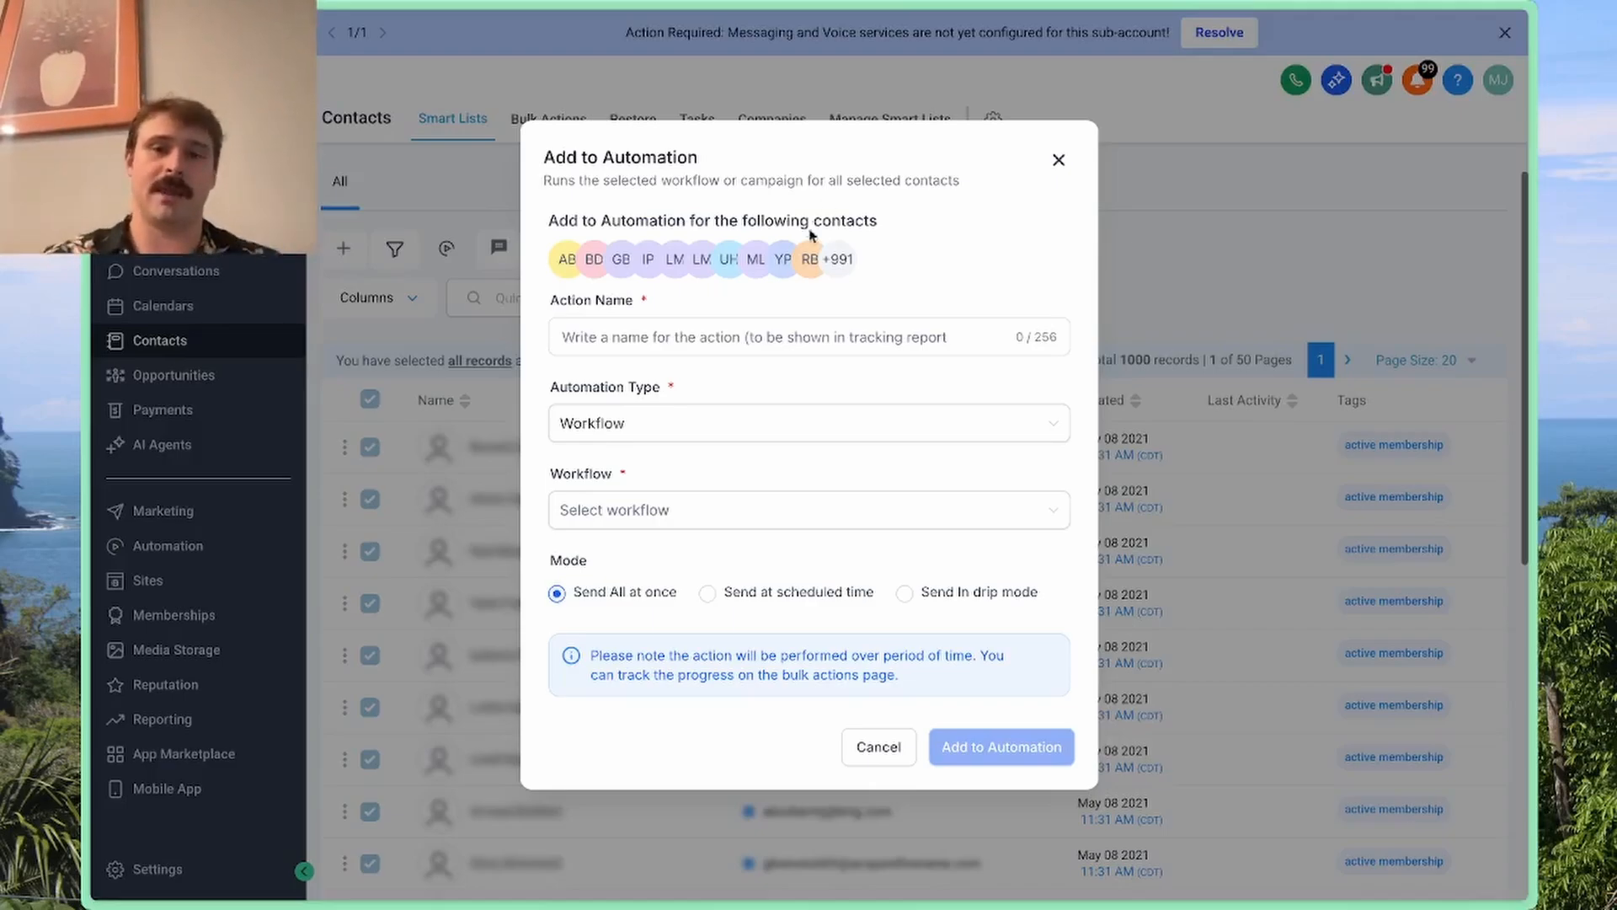
pyautogui.click(722, 333)
pyautogui.write('vm drop manual ')
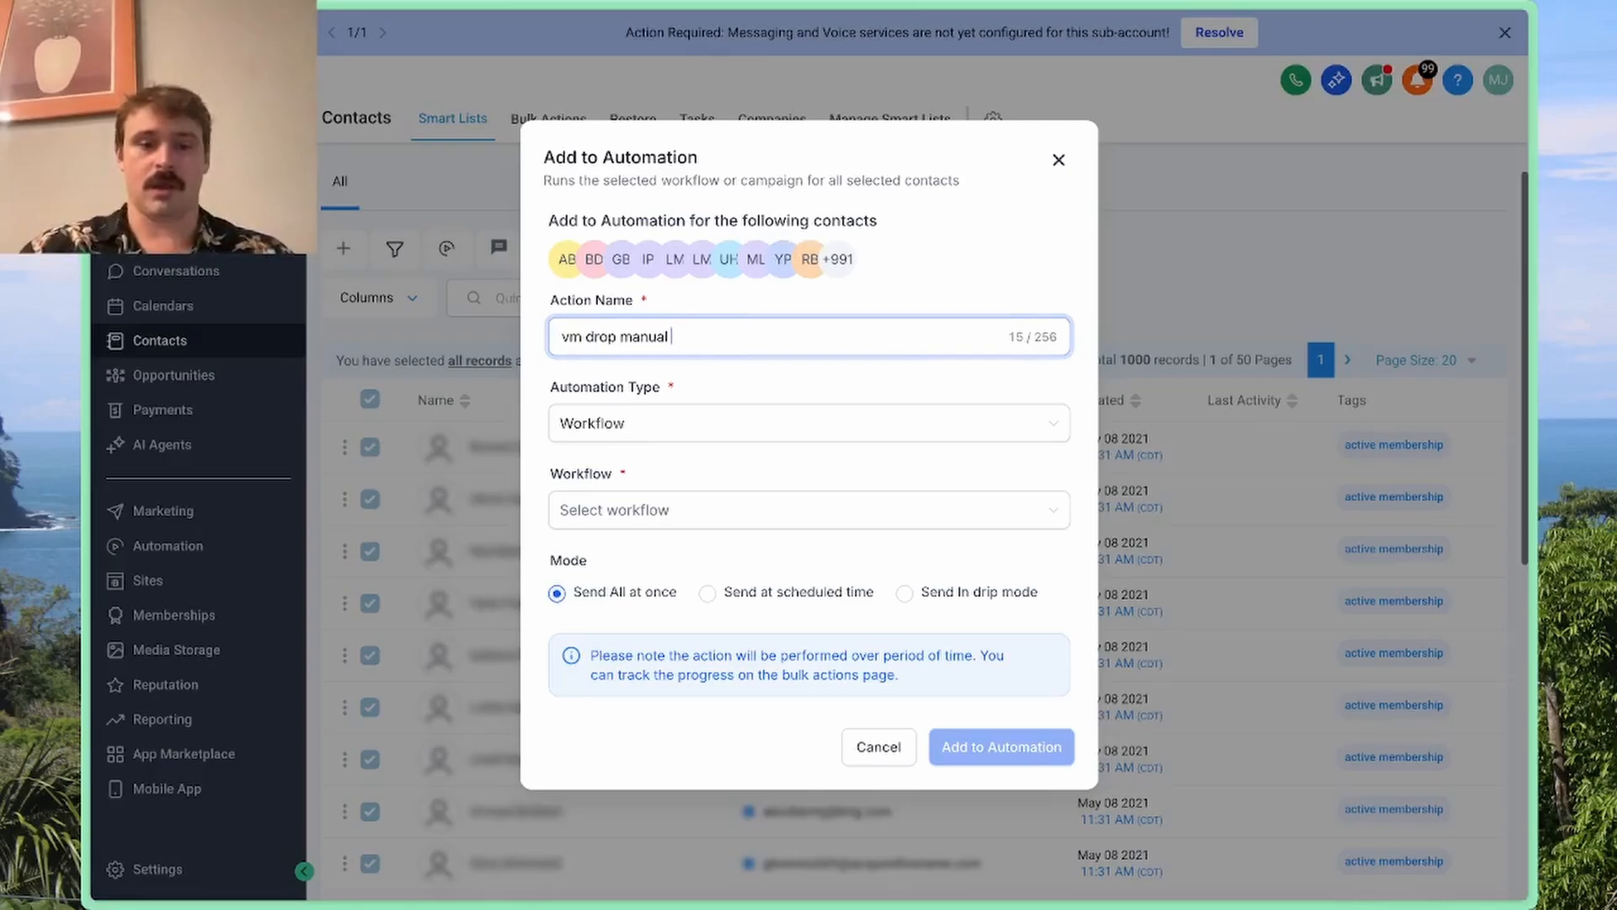
pyautogui.write('workflow entr')
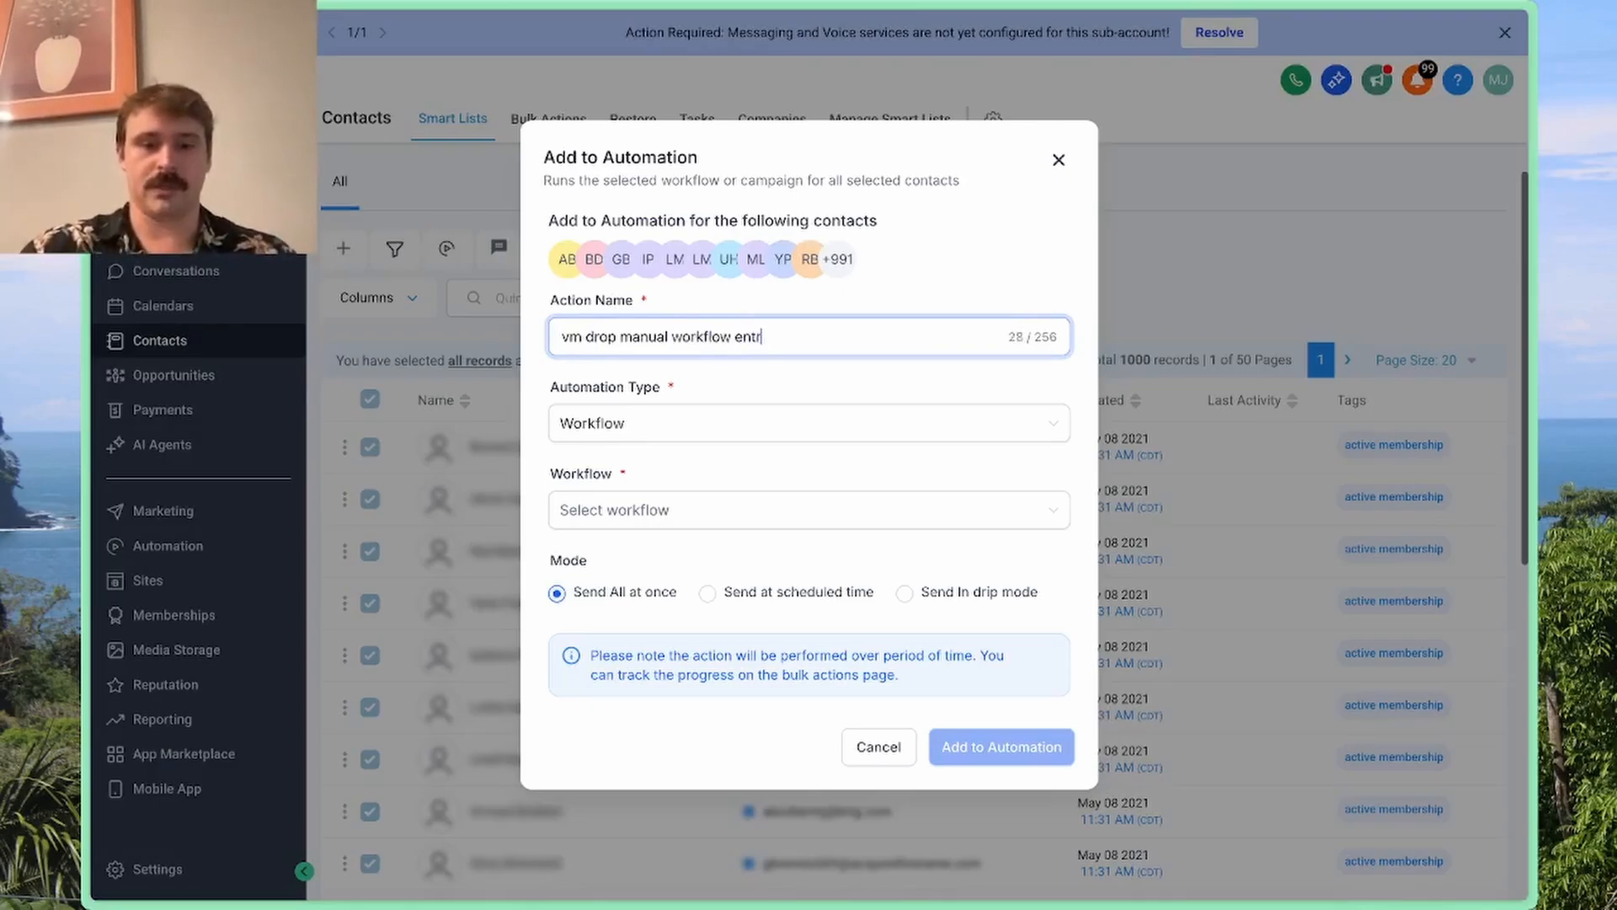
pyautogui.write('y')
pyautogui.click(744, 509)
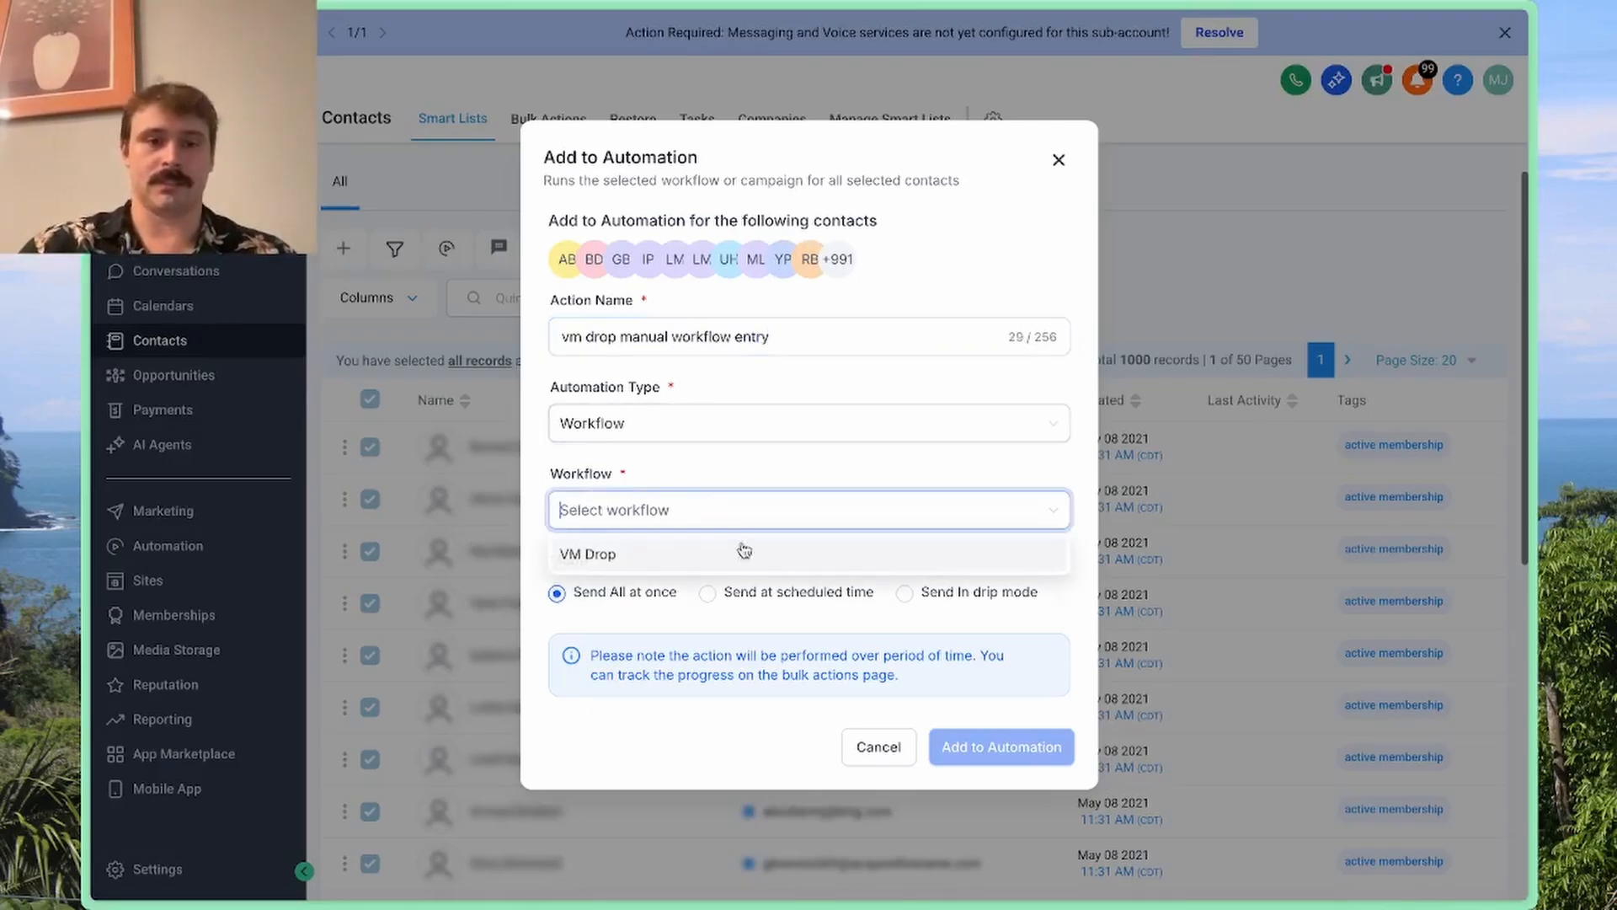
pyautogui.click(706, 557)
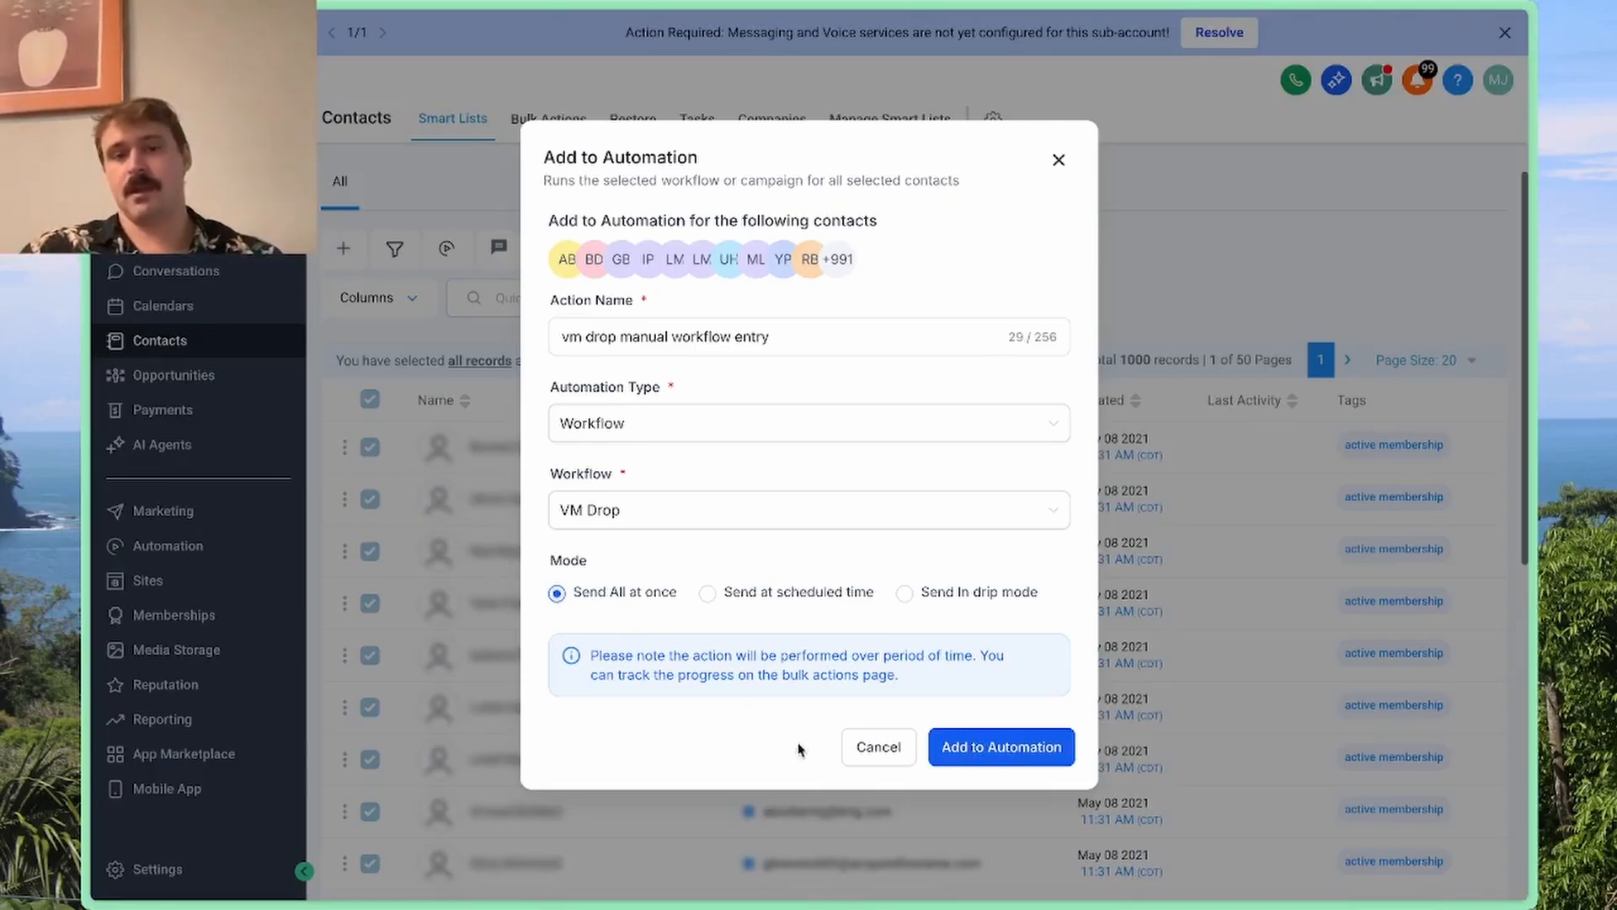
pyautogui.click(854, 746)
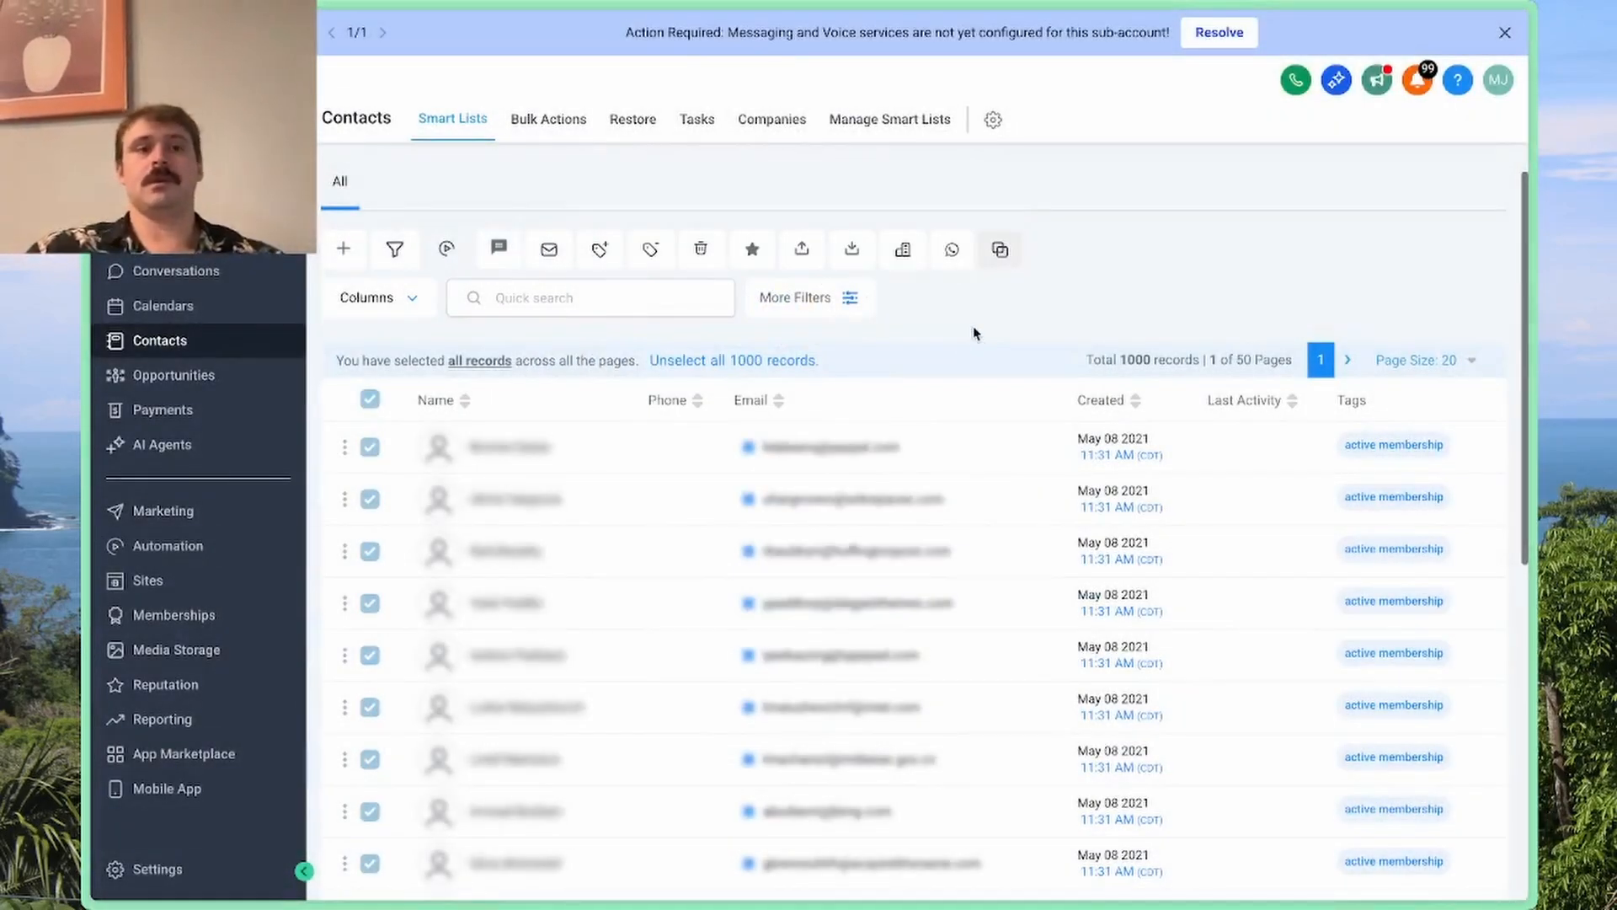